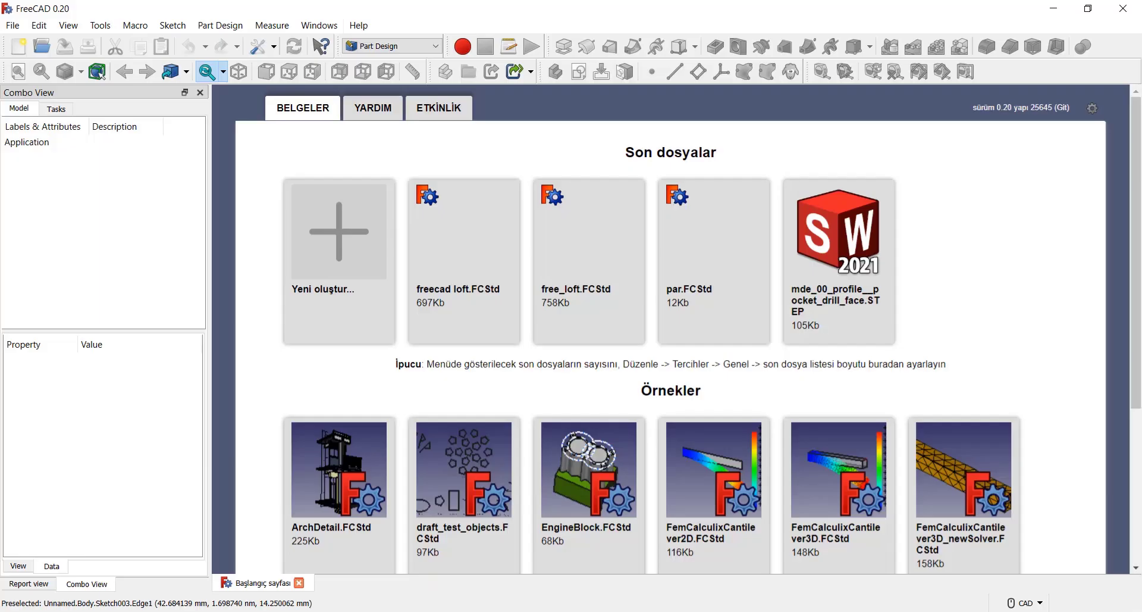
# Step: Create a new Part Design document with a Body and a sketch on the XZ_Plane
pyautogui.click(390, 45)
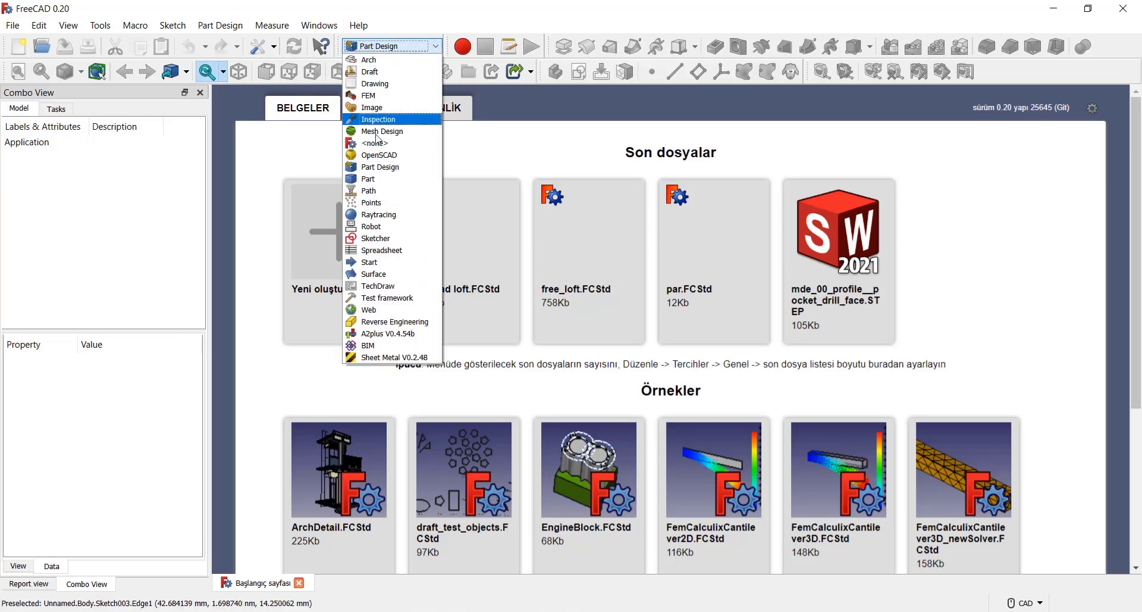
pyautogui.click(371, 168)
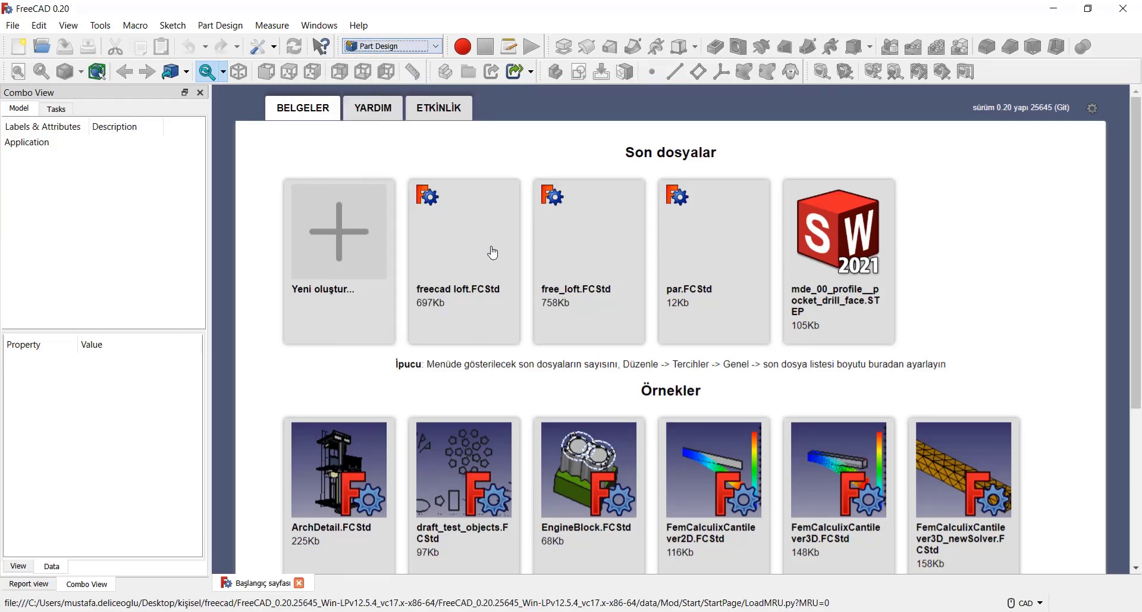
pyautogui.click(340, 234)
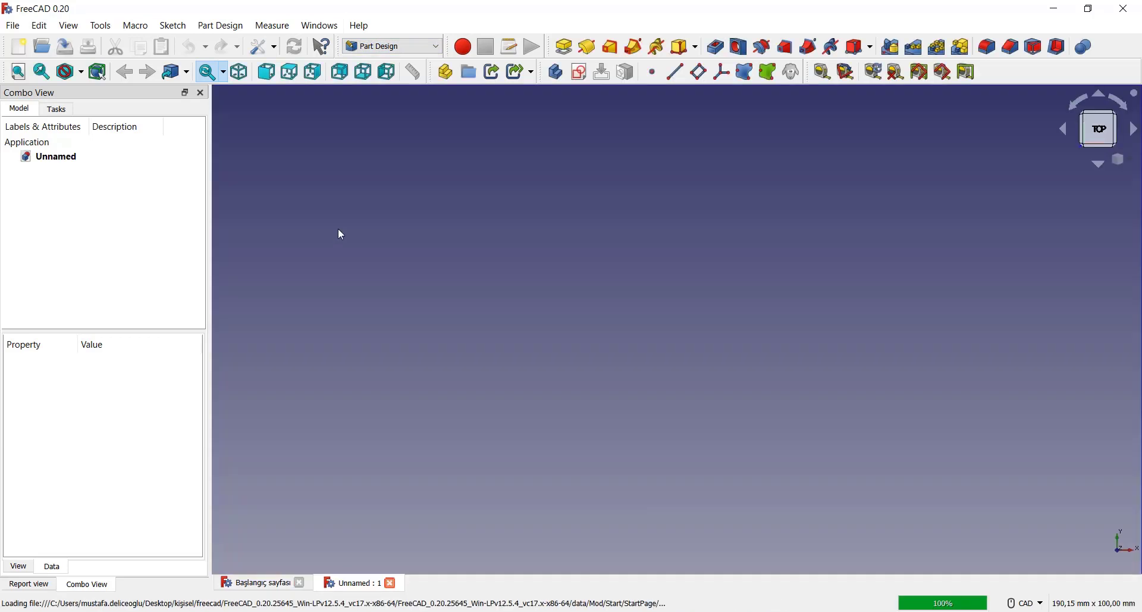
pyautogui.click(557, 73)
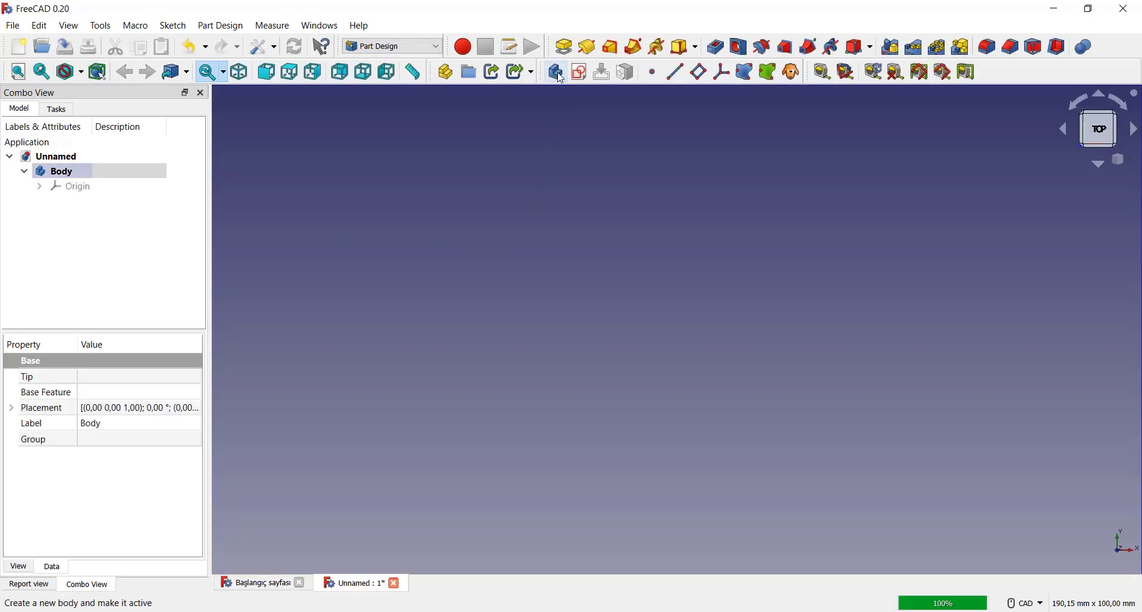
pyautogui.click(582, 74)
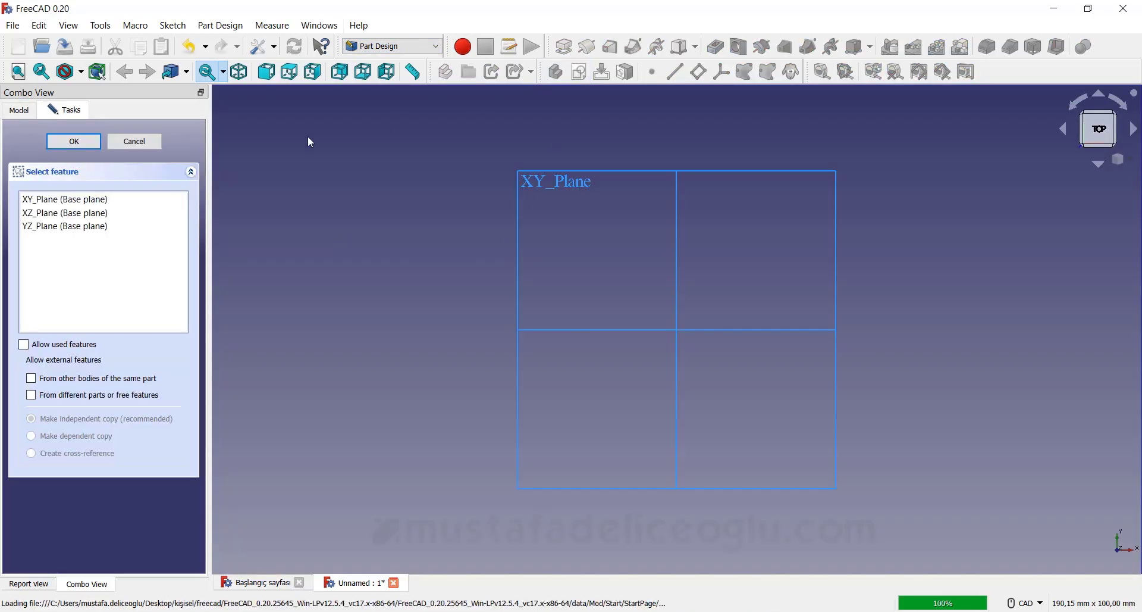
pyautogui.click(80, 219)
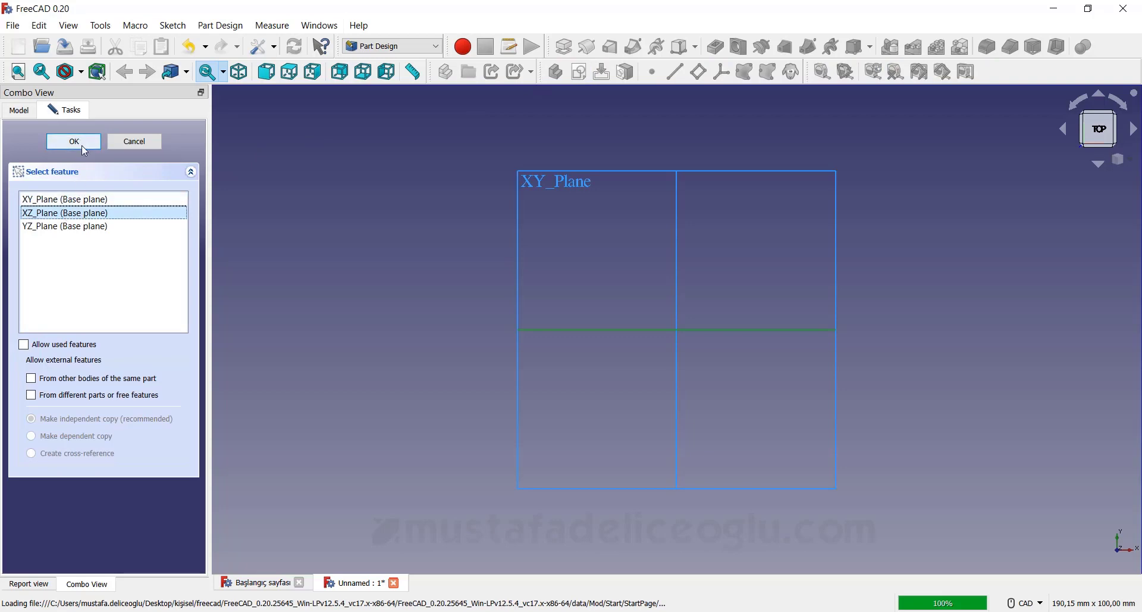
pyautogui.click(74, 141)
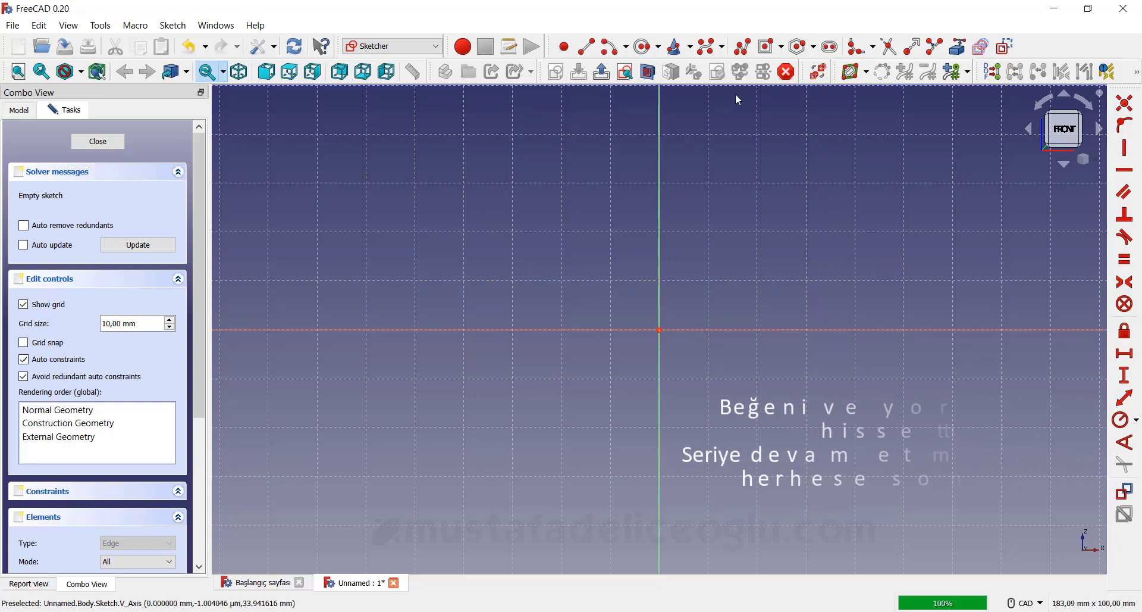
# Step: Draw two nested centered rectangles on the origin
pyautogui.click(784, 48)
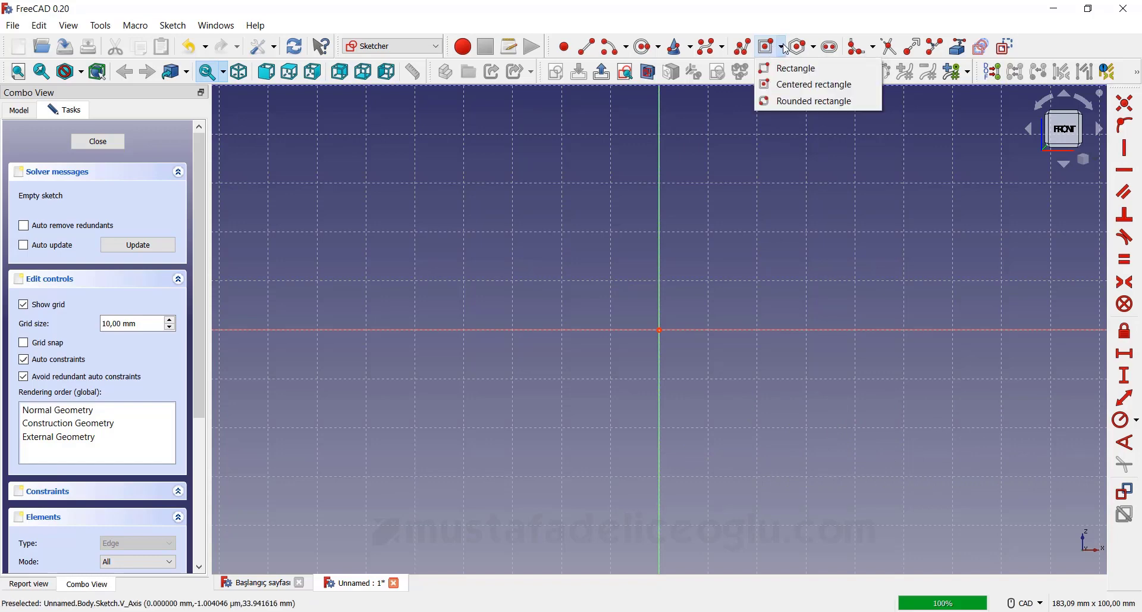
pyautogui.click(791, 91)
pyautogui.click(660, 330)
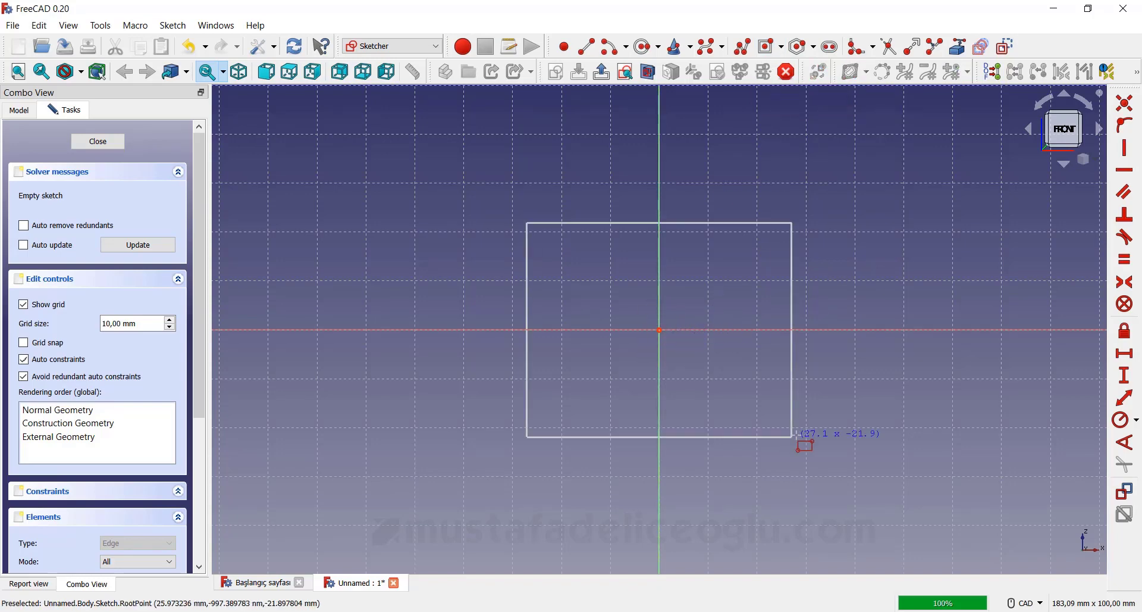
pyautogui.click(838, 440)
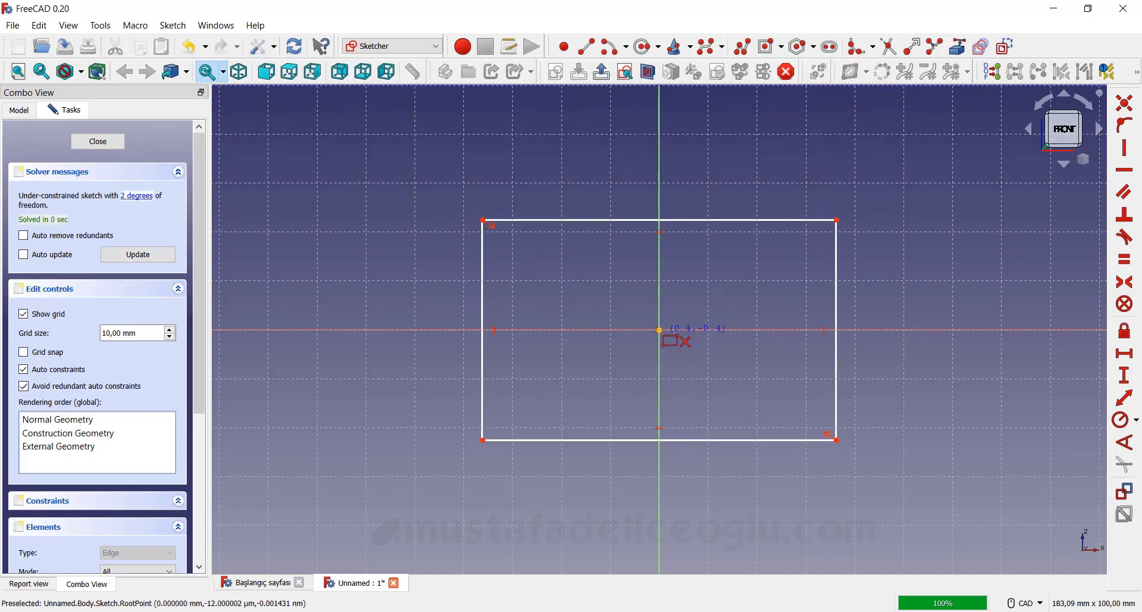
pyautogui.click(661, 330)
pyautogui.click(807, 415)
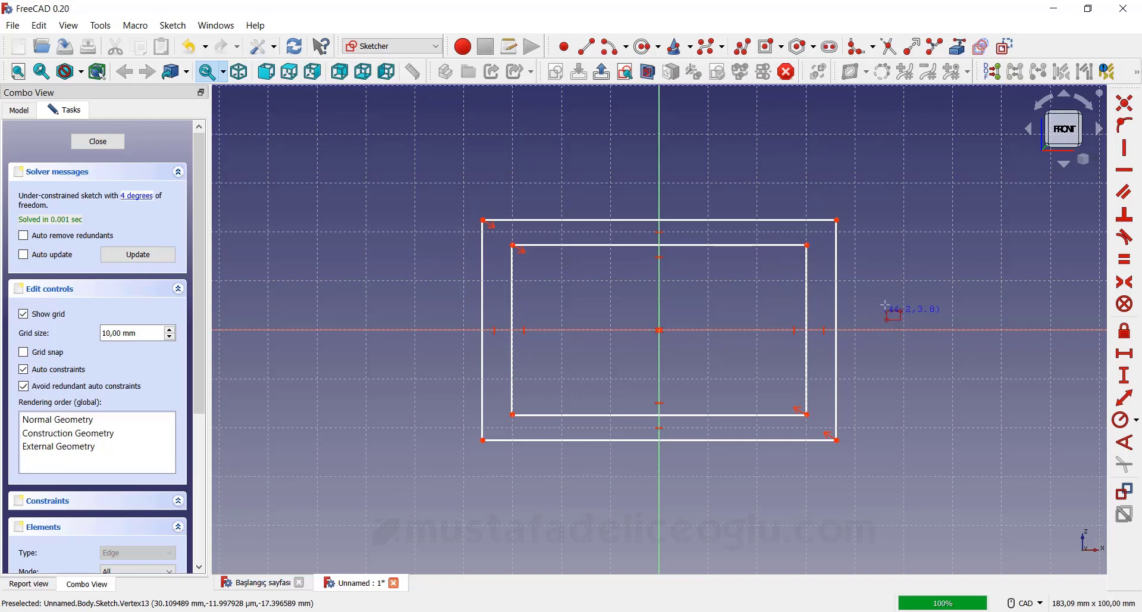
pyautogui.press('Escape')
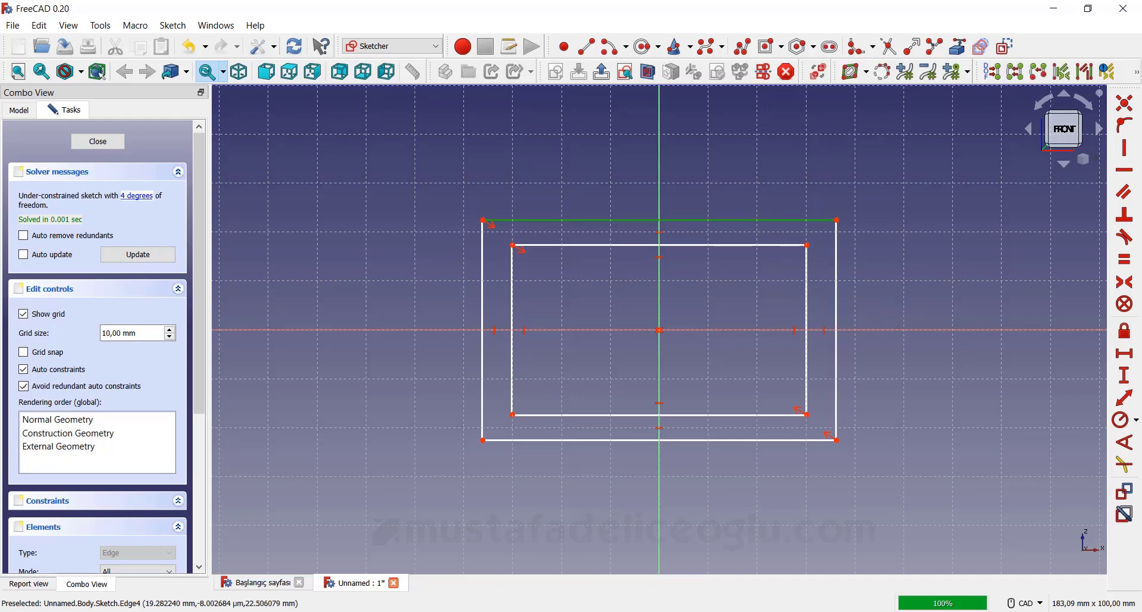
# Step: Set the outer rectangle width to 50 mm and the inner width to 45 mm
pyautogui.click(1125, 353)
pyautogui.write('50')
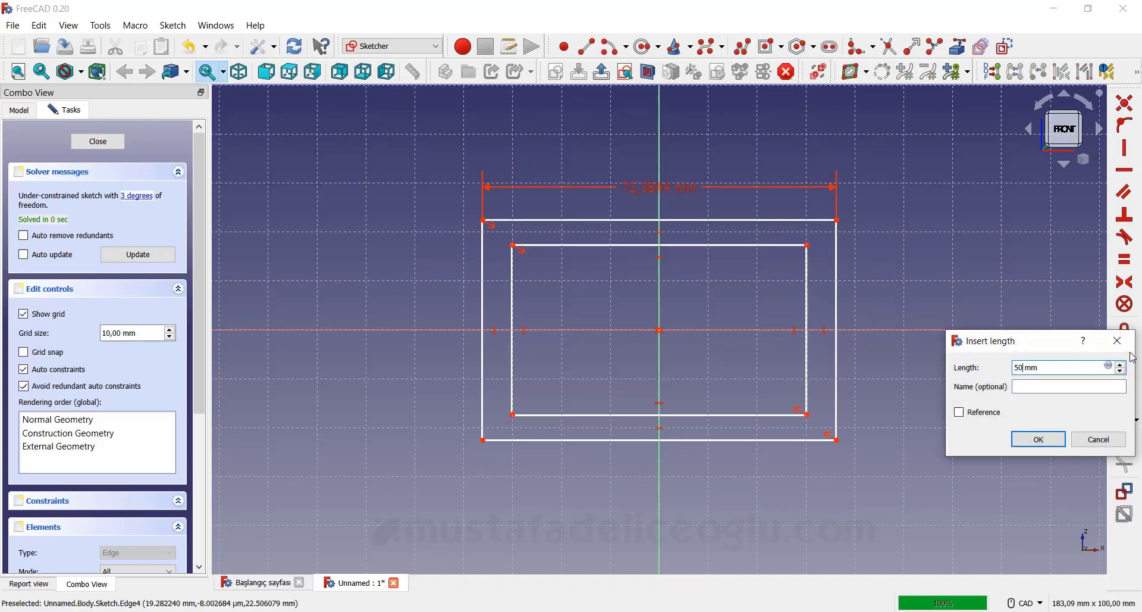
pyautogui.press('Return')
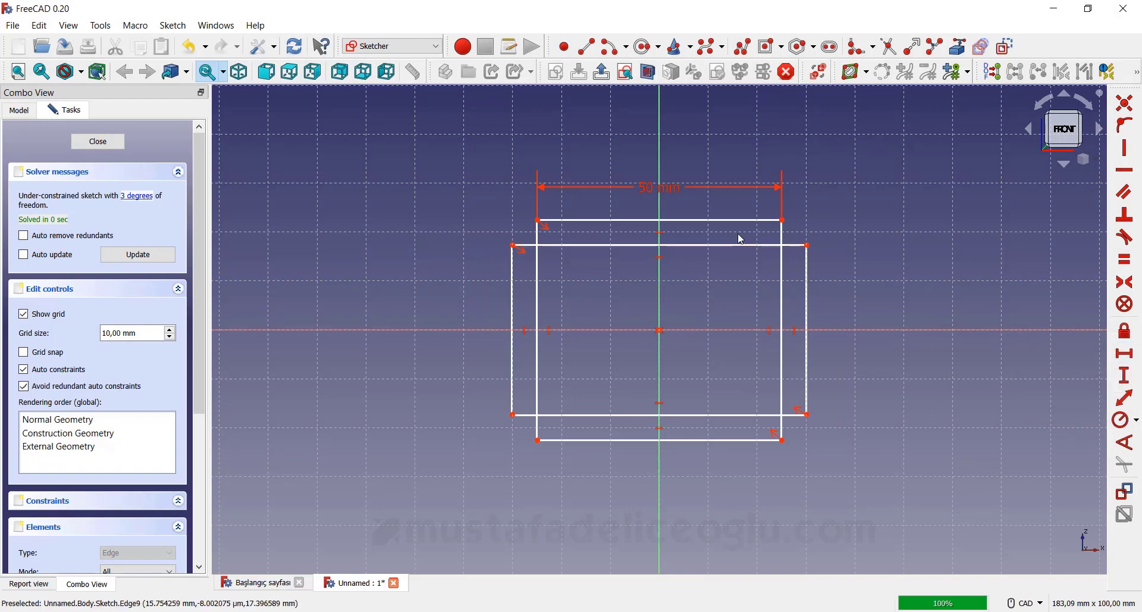
pyautogui.click(731, 249)
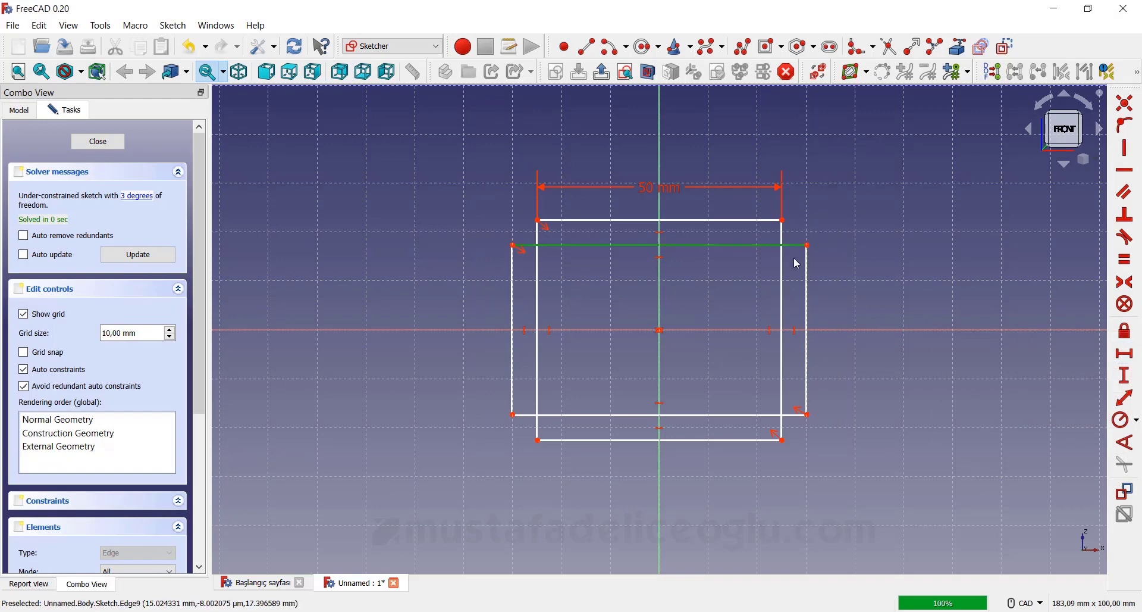
pyautogui.click(1126, 355)
pyautogui.write('45')
pyautogui.press('Return')
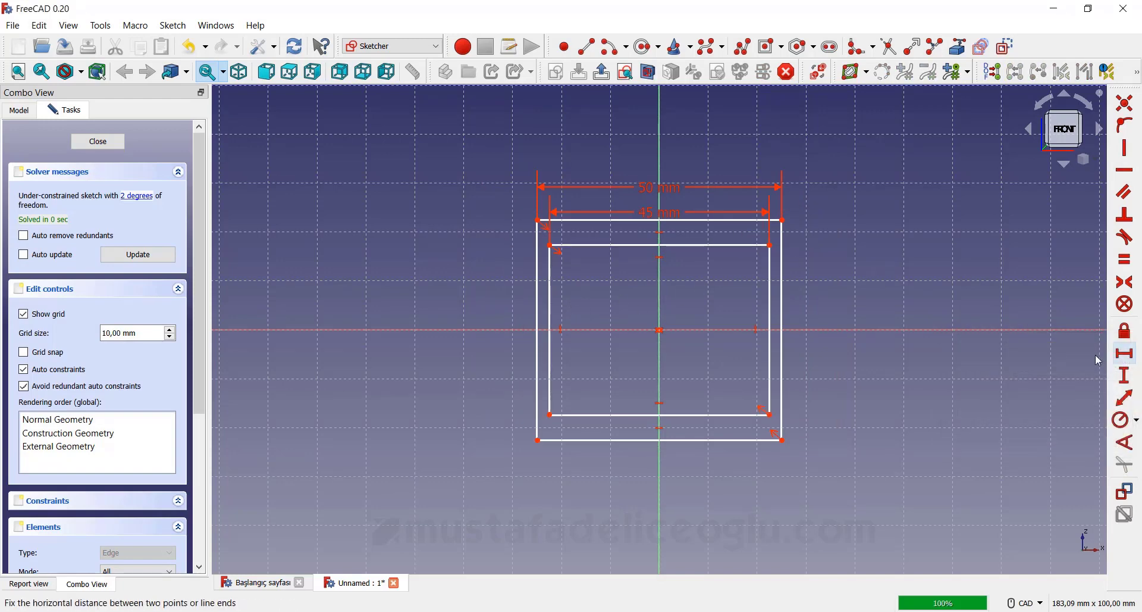
# Step: Make both rectangles squares with Equal constraints on top and right edges, then close the sketch
pyautogui.click(729, 220)
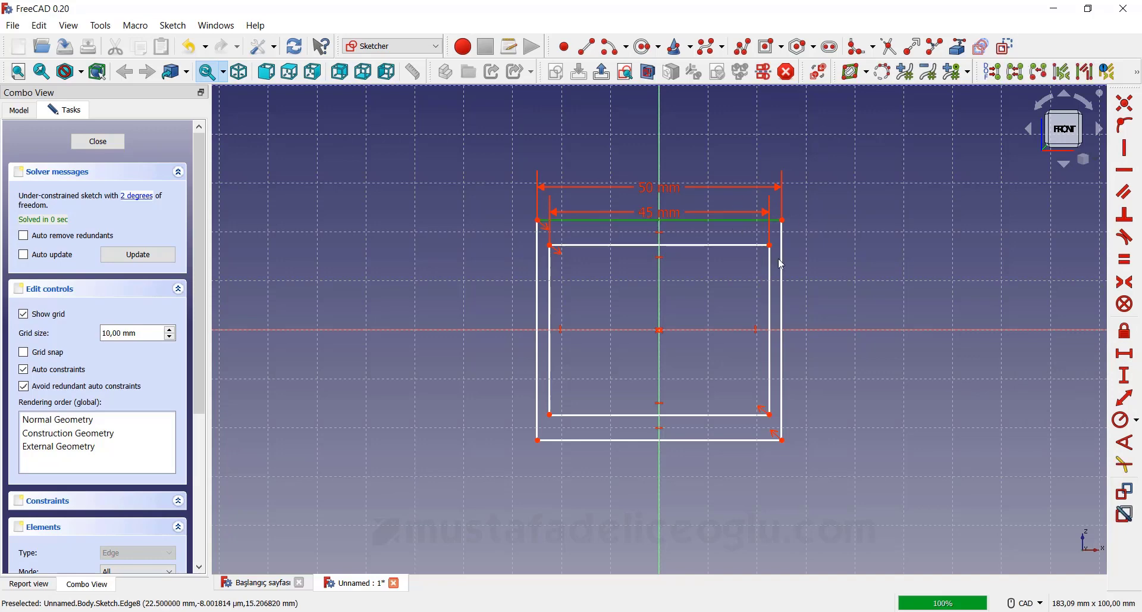
pyautogui.click(785, 262)
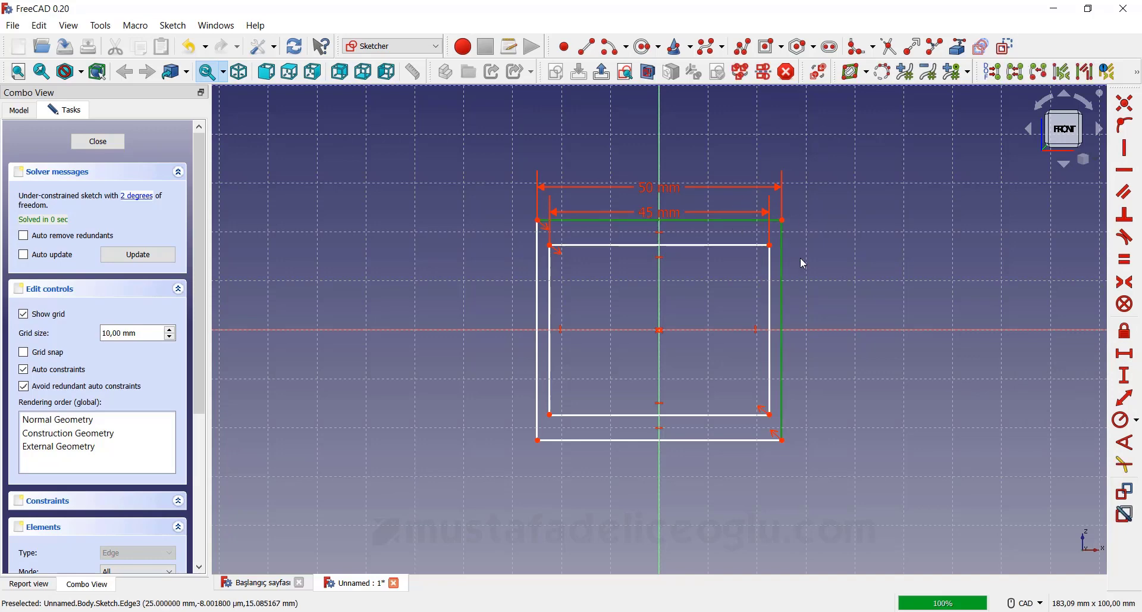
pyautogui.click(1126, 260)
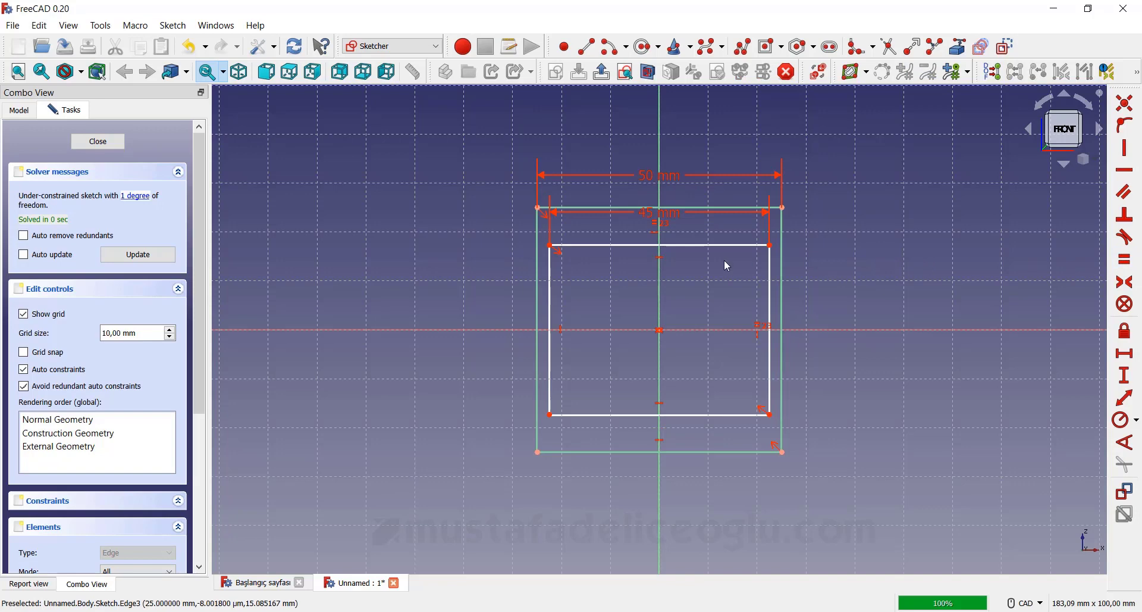
pyautogui.click(706, 245)
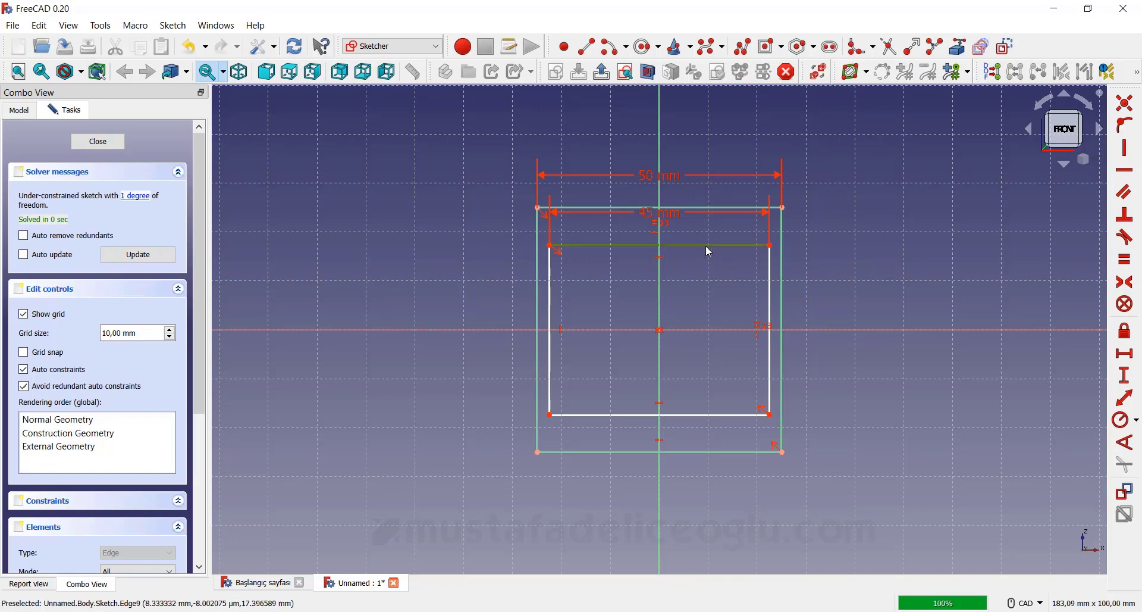
pyautogui.click(771, 288)
pyautogui.press('e')
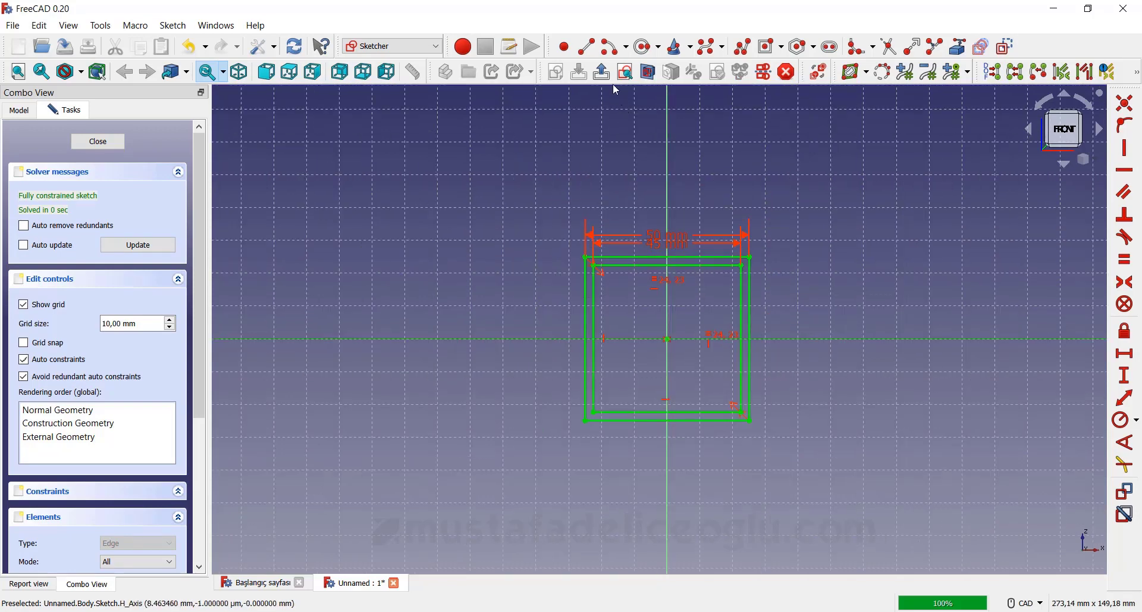
pyautogui.click(602, 72)
# Step: Orbit to view the nested squares in 3D and show the Model tree
pyautogui.moveTo(749, 329); pyautogui.dragTo(738, 346, button='middle')
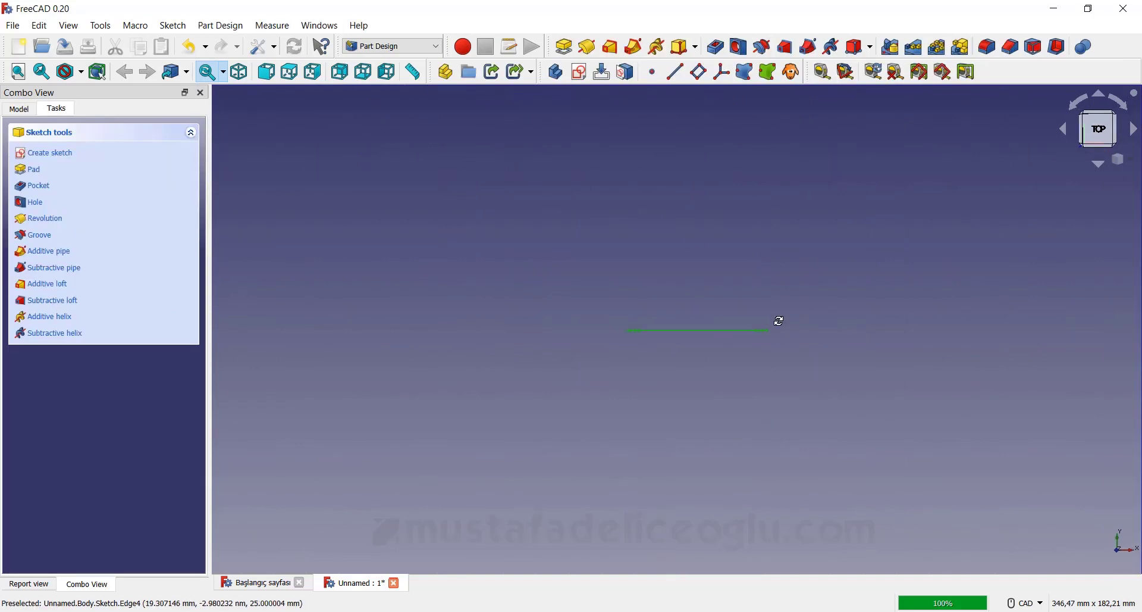
pyautogui.click(19, 109)
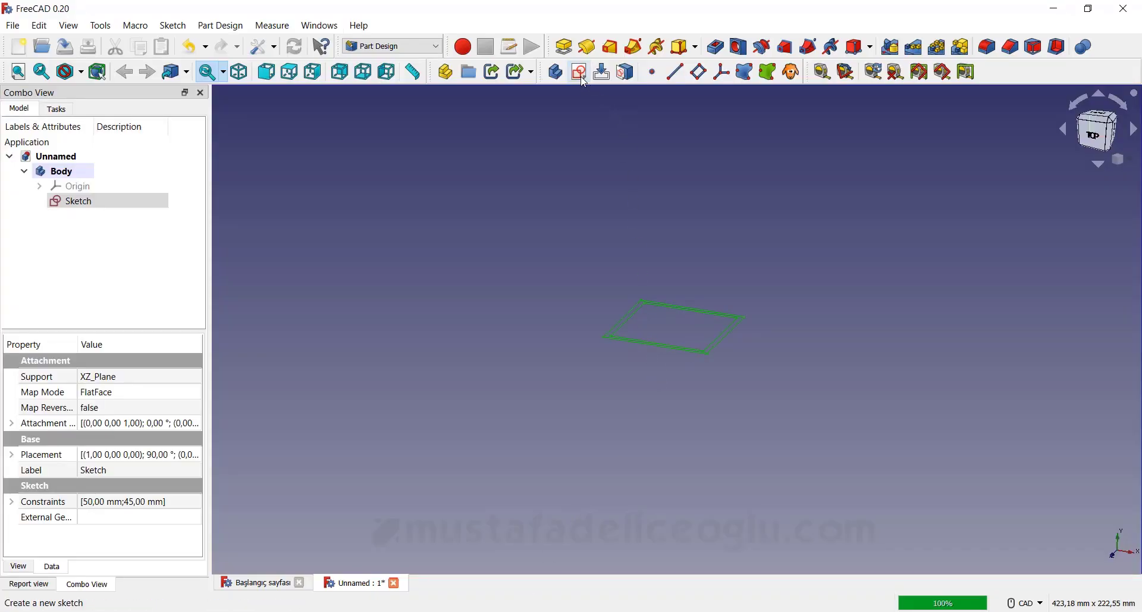
# Step: Add a datum plane attached to the sketch in Object's XZ mode
pyautogui.click(701, 74)
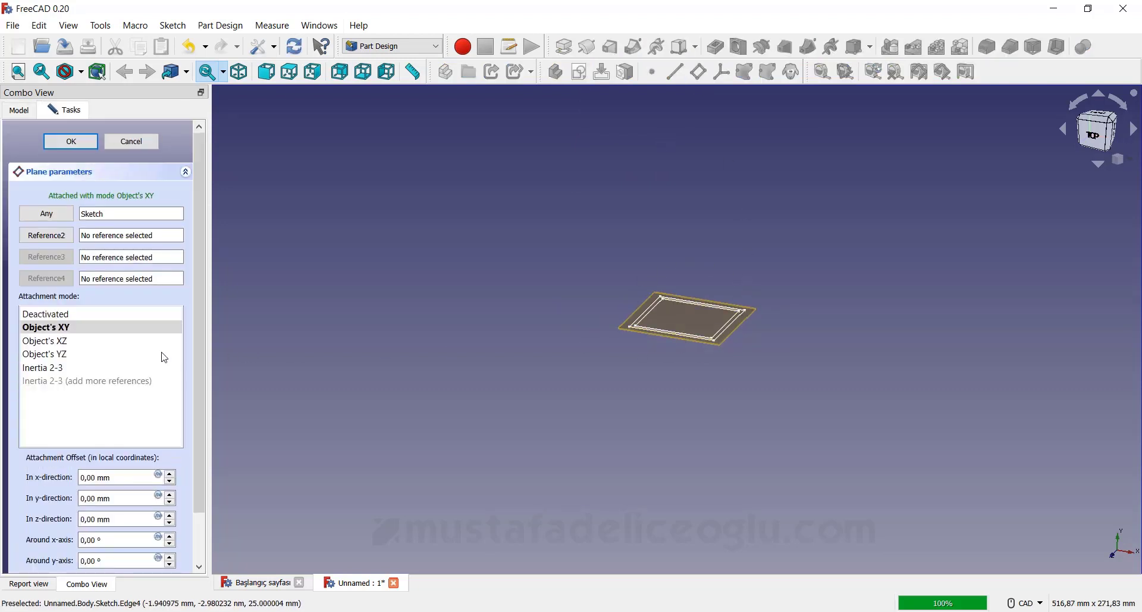
pyautogui.click(85, 347)
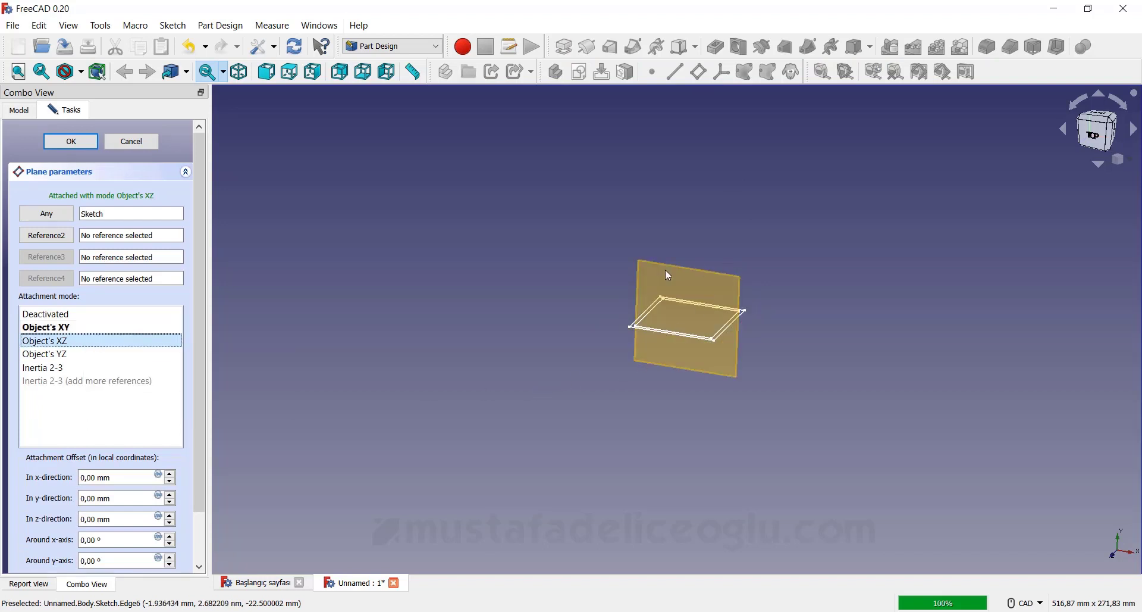
pyautogui.click(67, 357)
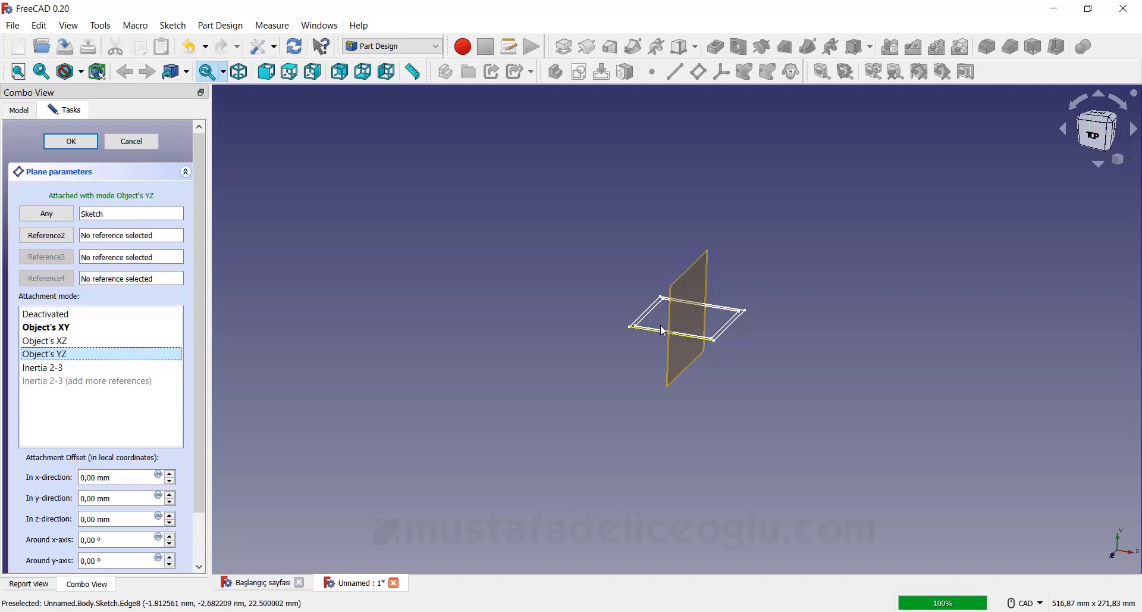
pyautogui.press('Up')
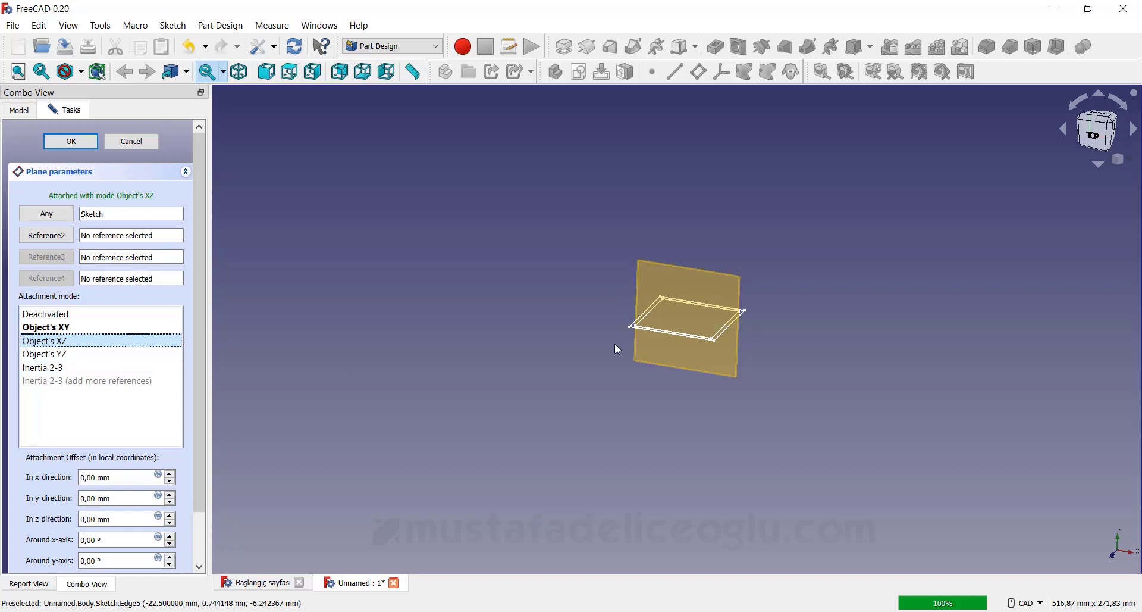
# Step: Offset the datum plane 150 mm along z, toggle Flip sides off again, and confirm
pyautogui.scroll(-2, 202, 391)
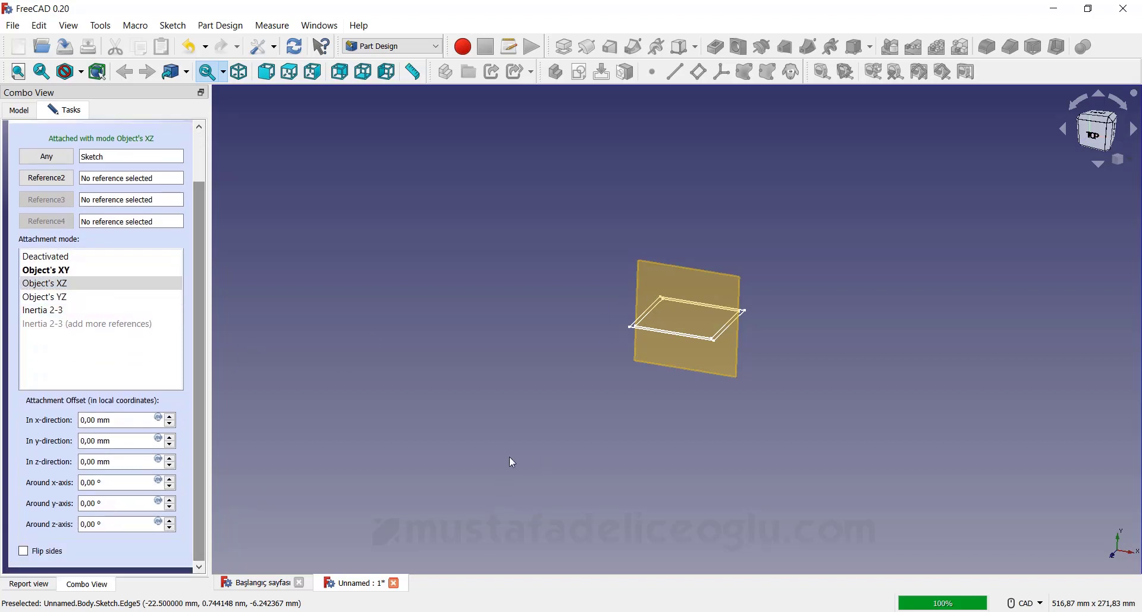
pyautogui.click(126, 464)
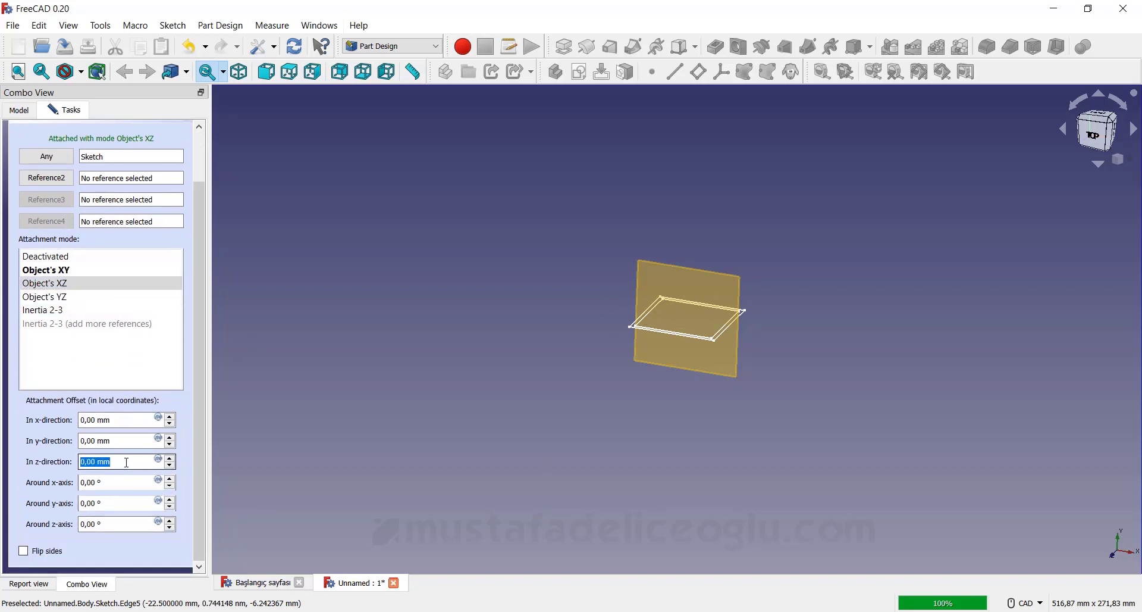
pyautogui.write('150')
pyautogui.press('Tab')
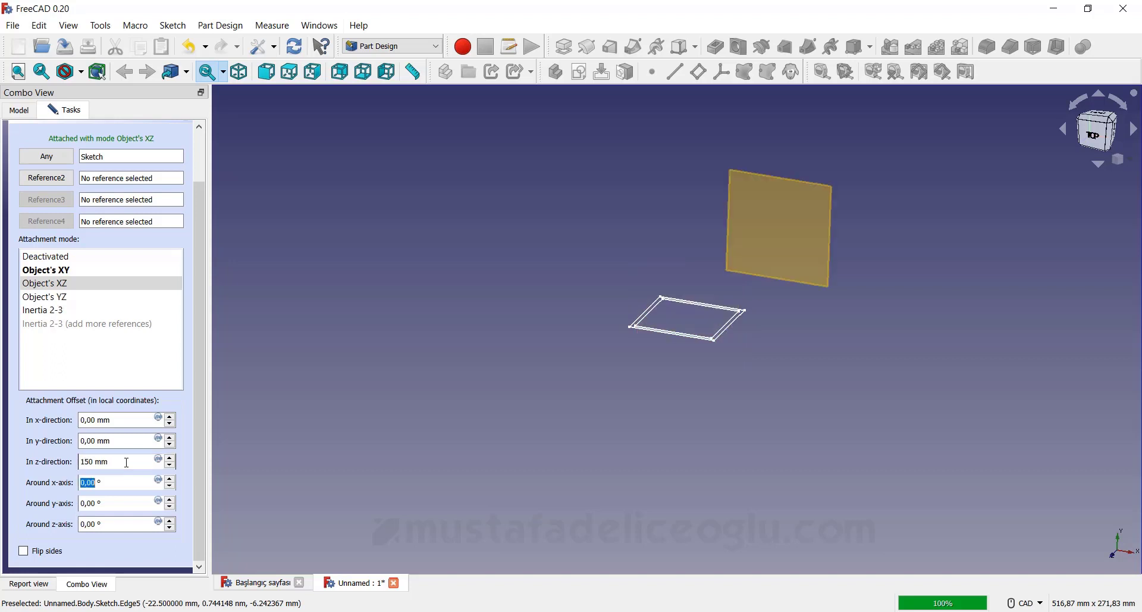
pyautogui.scroll(-1, 654, 322)
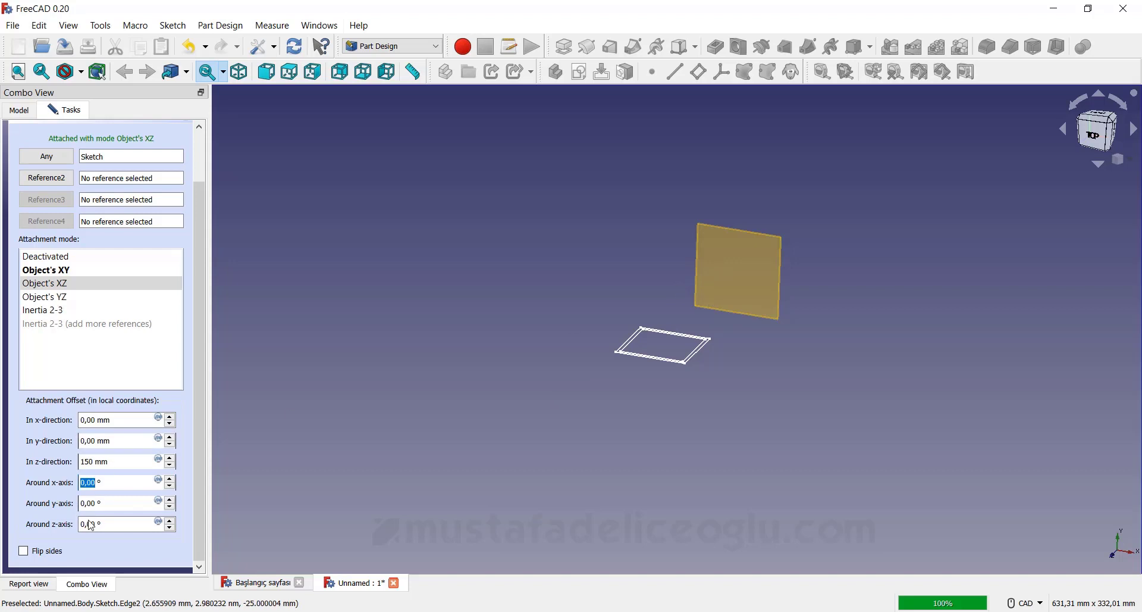
pyautogui.click(24, 552)
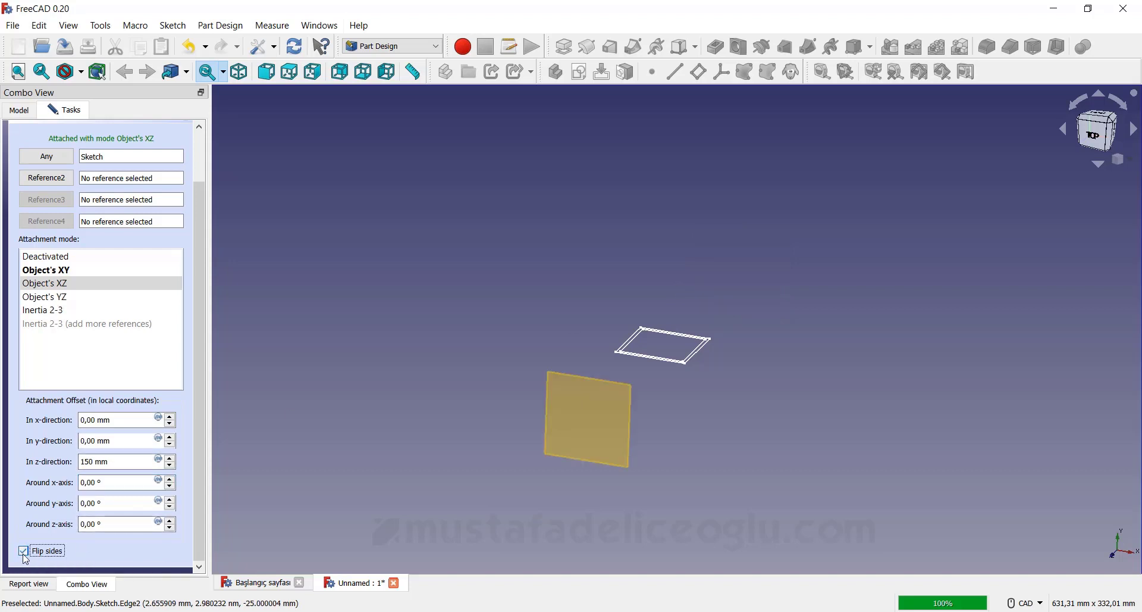
pyautogui.click(24, 552)
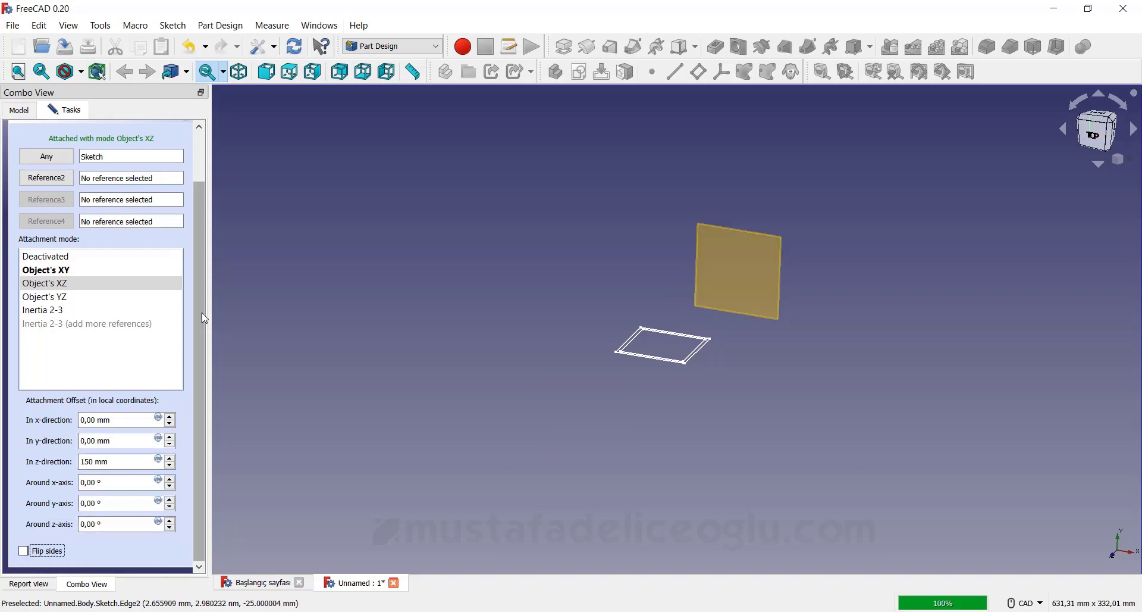
pyautogui.scroll(2, 202, 185)
pyautogui.click(90, 145)
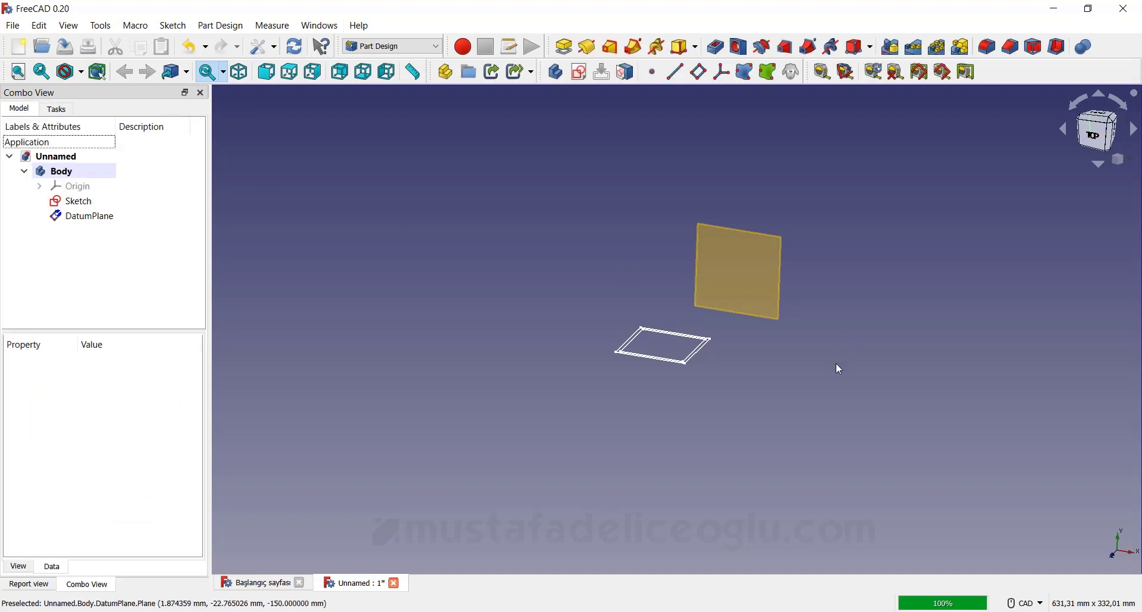
# Step: Start a sketch on the datum plane and draw two concentric circles
pyautogui.click(753, 254)
pyautogui.click(580, 72)
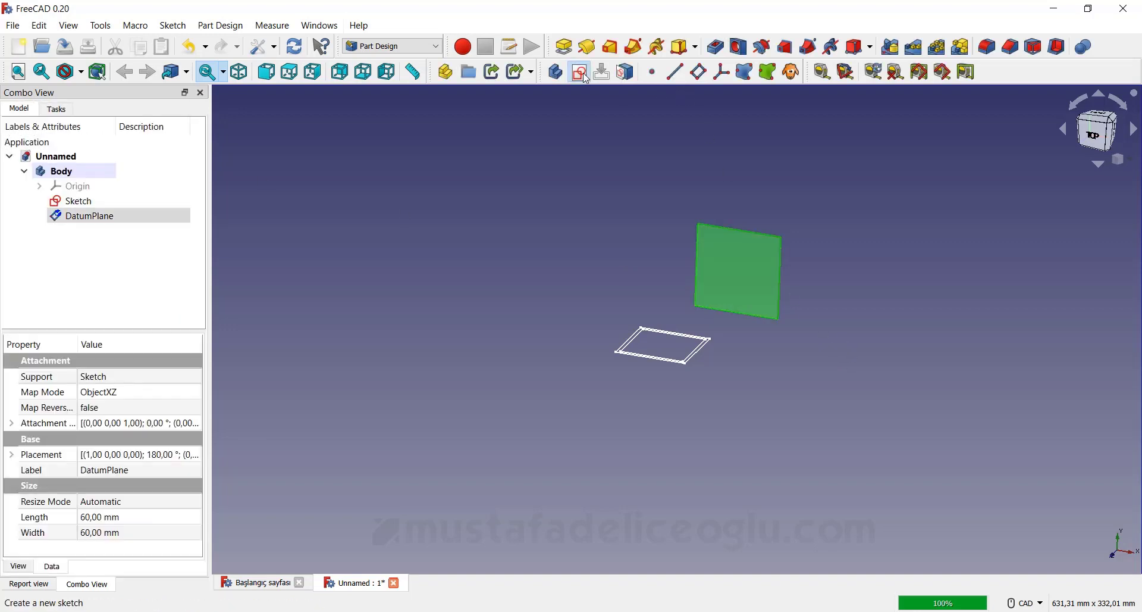
pyautogui.click(625, 42)
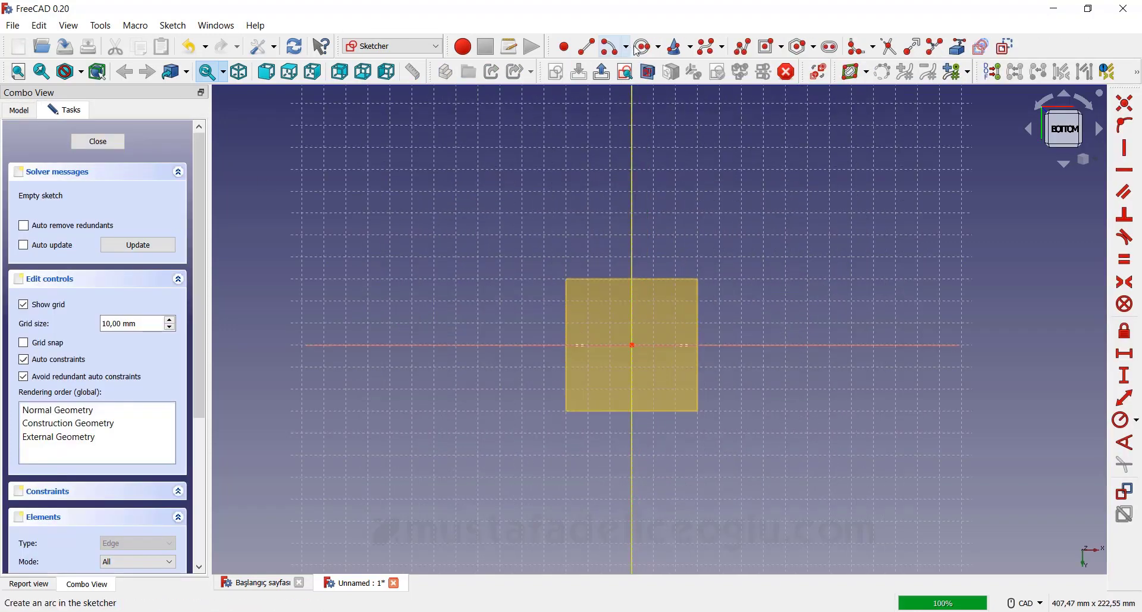
pyautogui.click(633, 234)
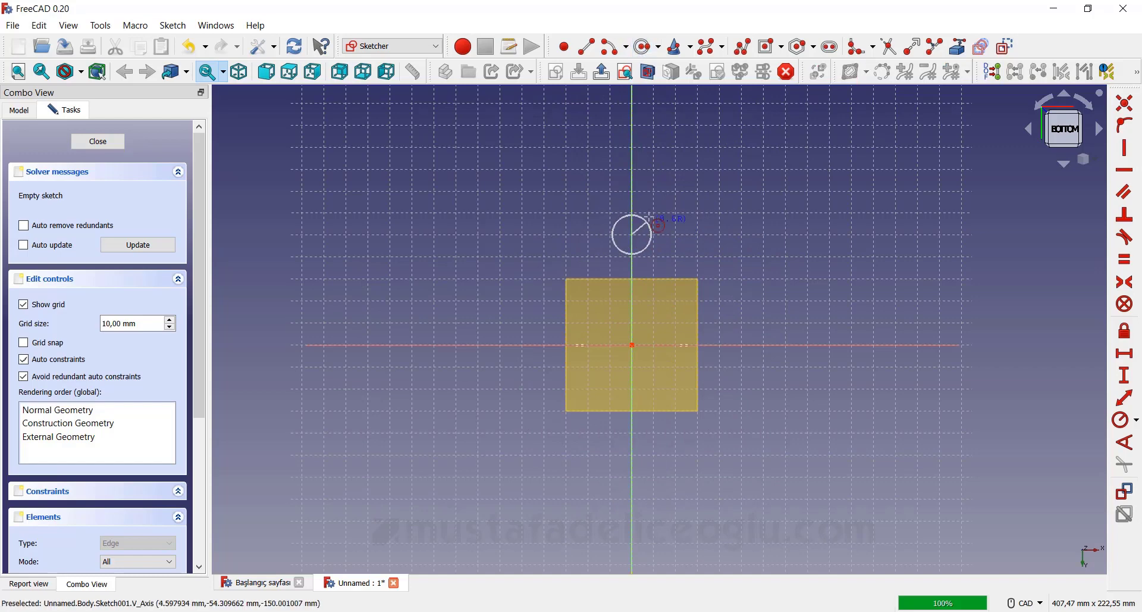
pyautogui.click(669, 235)
pyautogui.scroll(5, 613, 236)
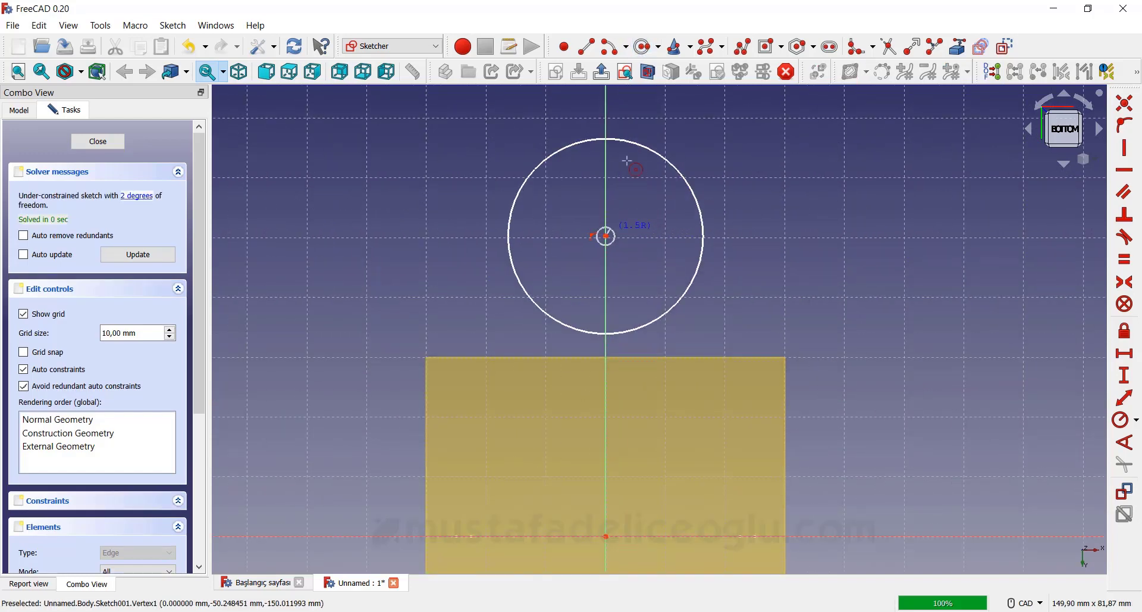
pyautogui.click(607, 235)
pyautogui.click(627, 160)
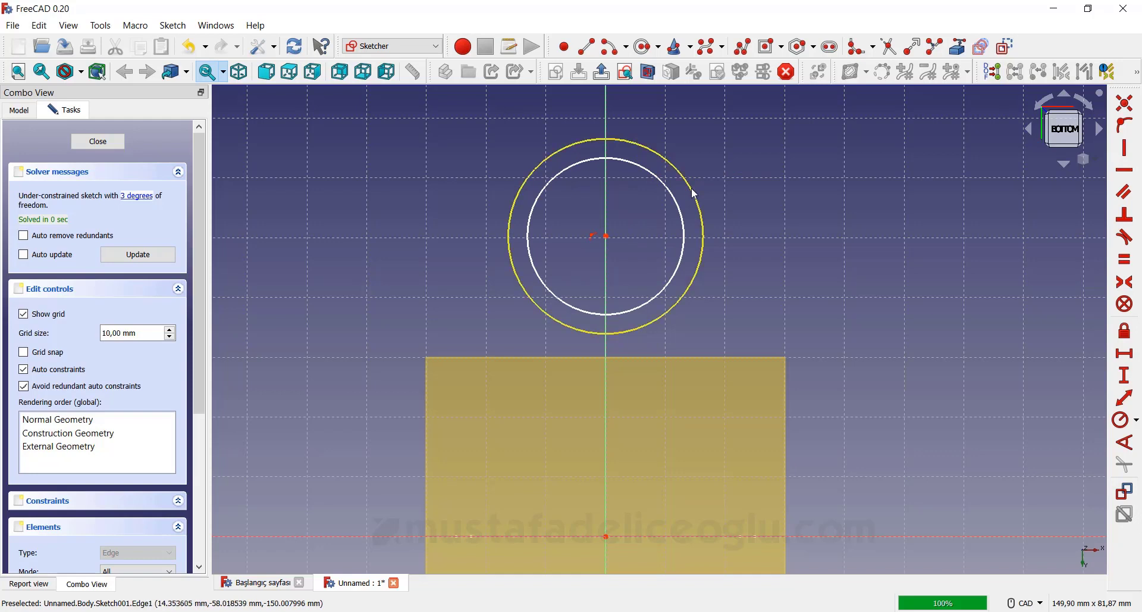
# Step: Constrain the outer circle radius to 40 mm and the inner to 32 mm
pyautogui.click(693, 189)
pyautogui.click(1126, 421)
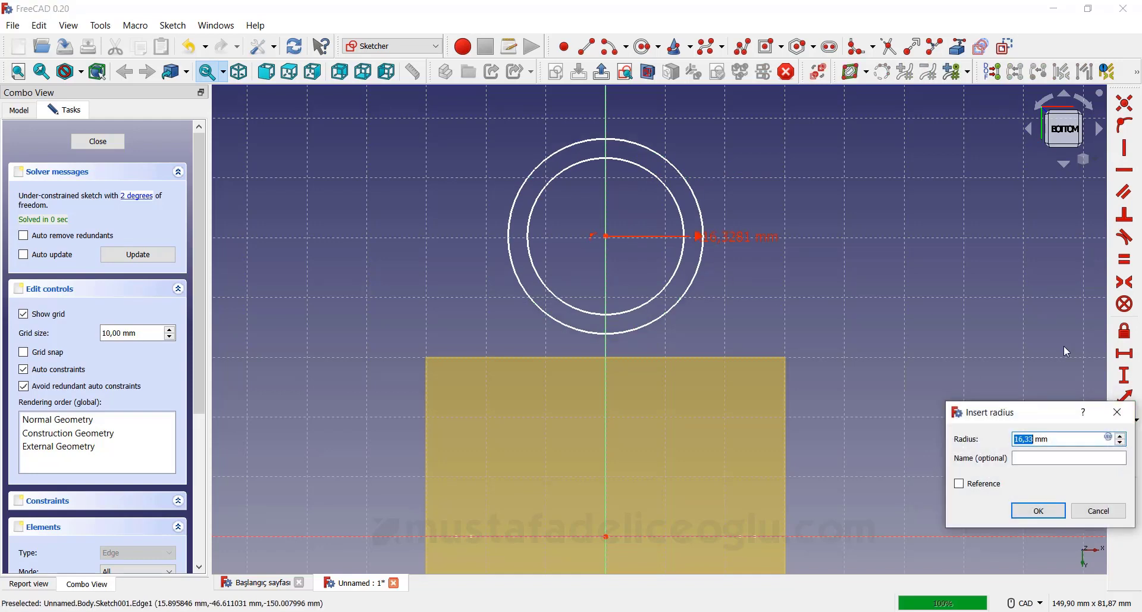
pyautogui.write('40')
pyautogui.press('Return')
pyautogui.scroll(-4, 534, 297)
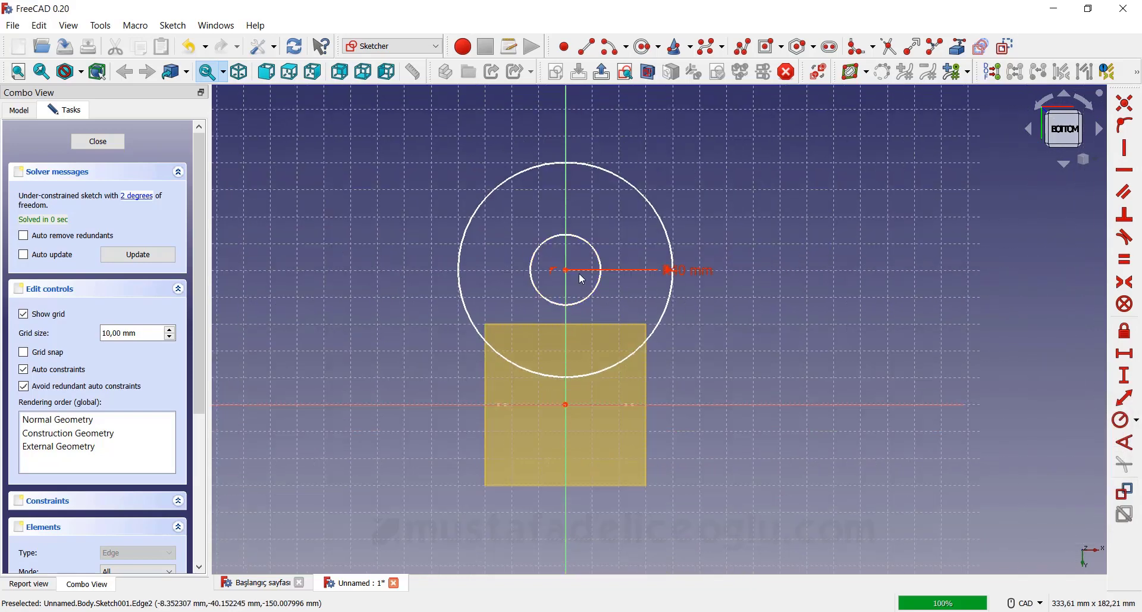
pyautogui.click(601, 292)
pyautogui.click(1124, 424)
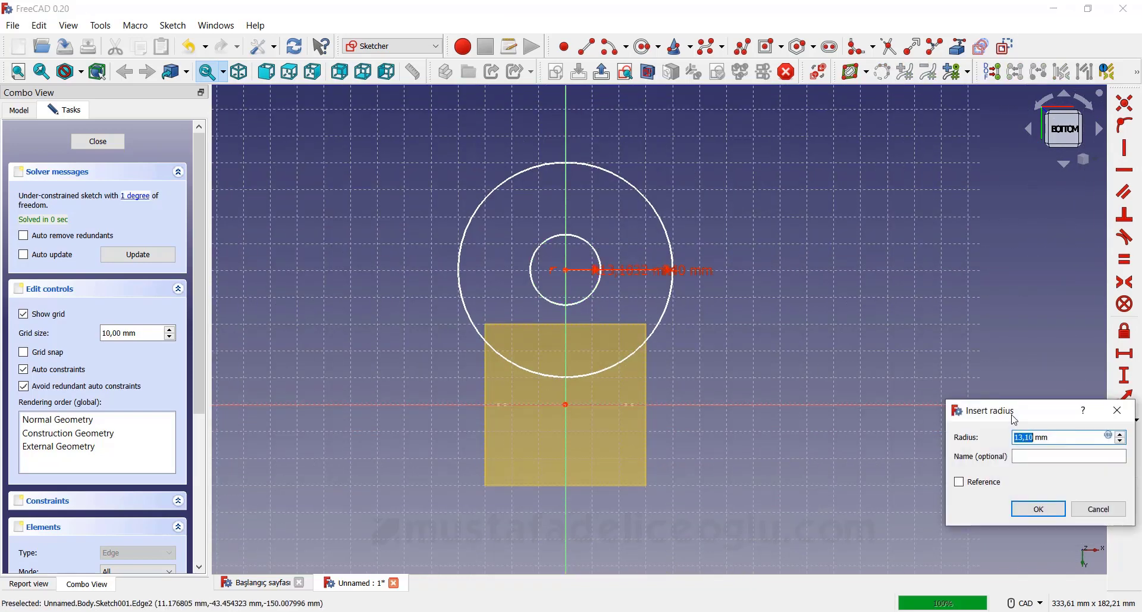
pyautogui.press('Return')
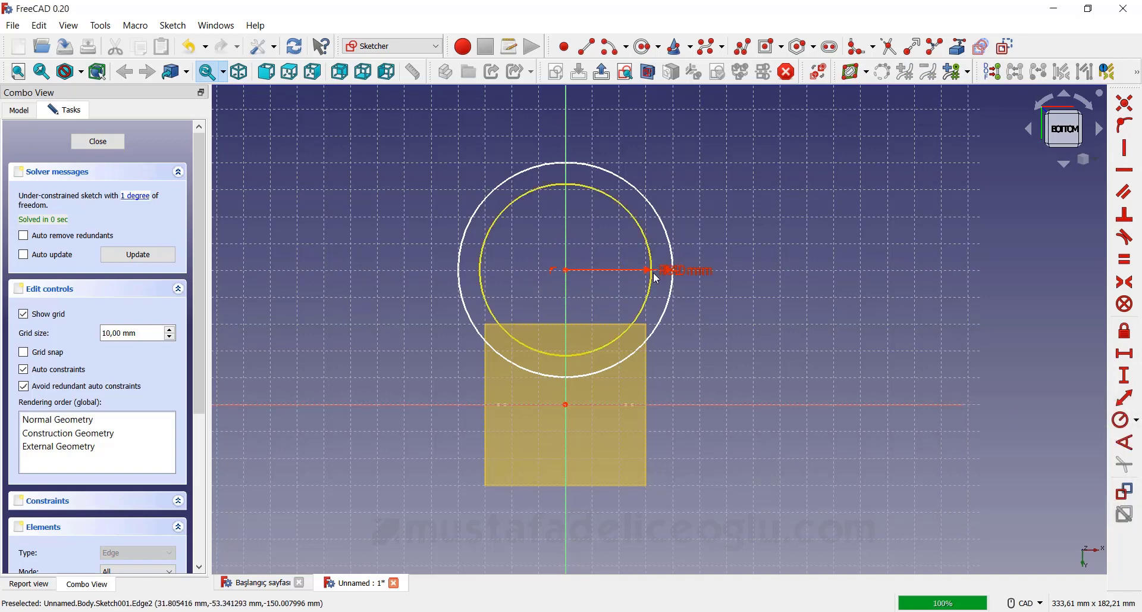
# Step: Set a 100 mm vertical distance from the origin to the circles' centre
pyautogui.scroll(1, 661, 256)
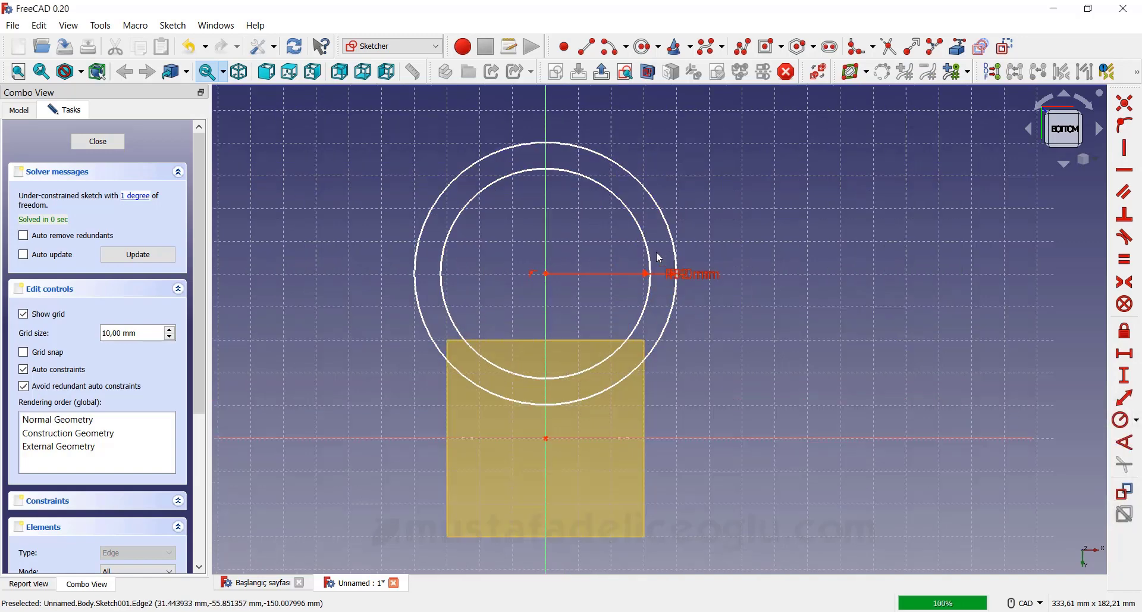
pyautogui.scroll(1, 656, 250)
pyautogui.scroll(-2, 662, 266)
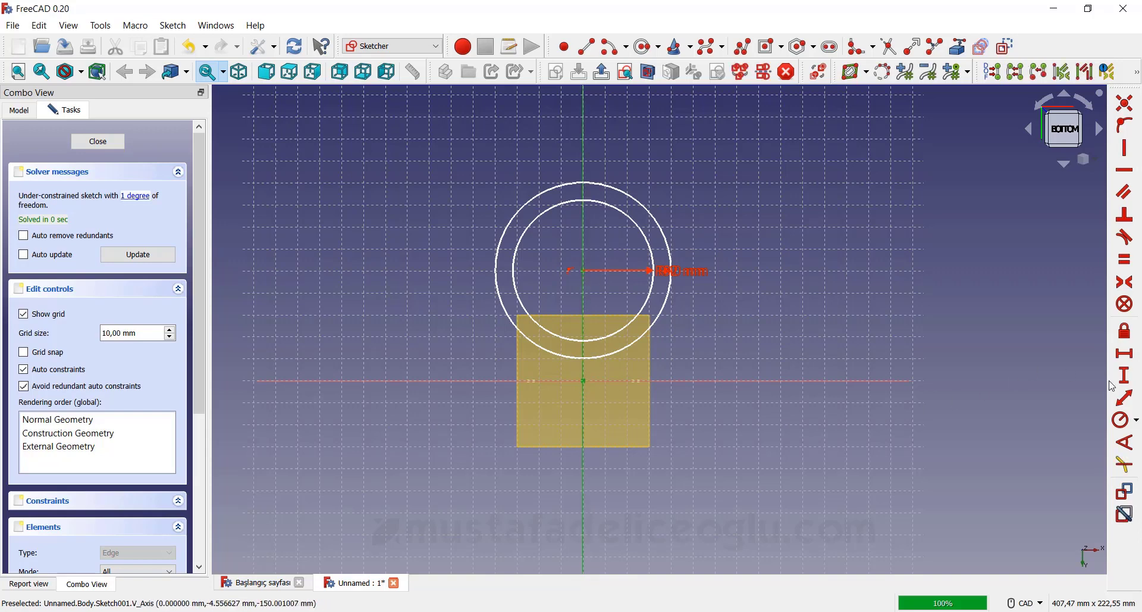
pyautogui.click(1130, 384)
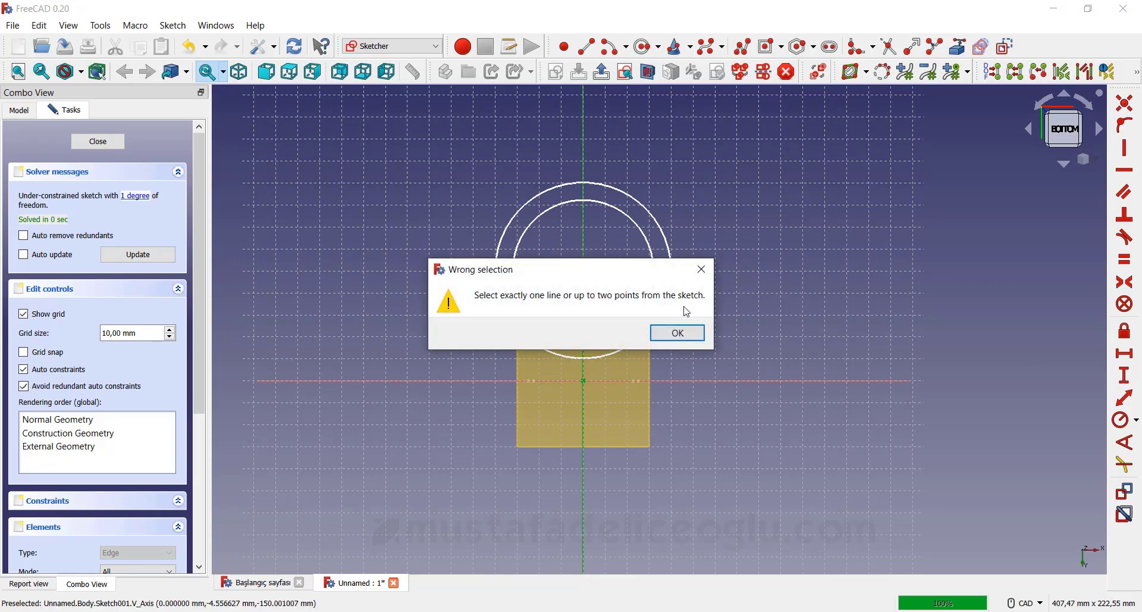
pyautogui.click(703, 269)
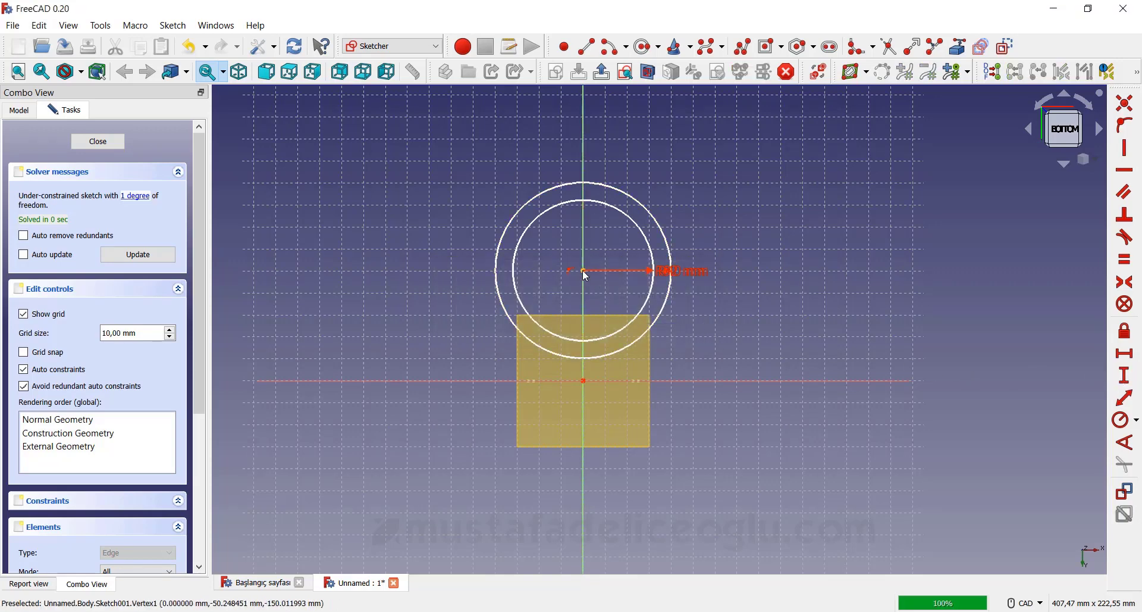
pyautogui.click(584, 380)
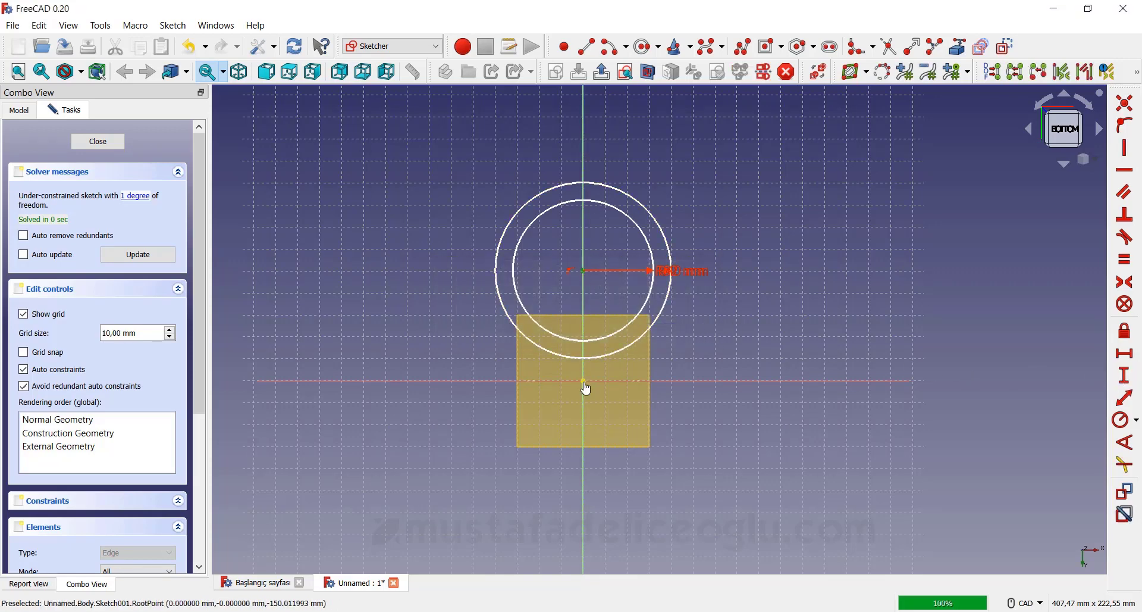
pyautogui.click(1122, 381)
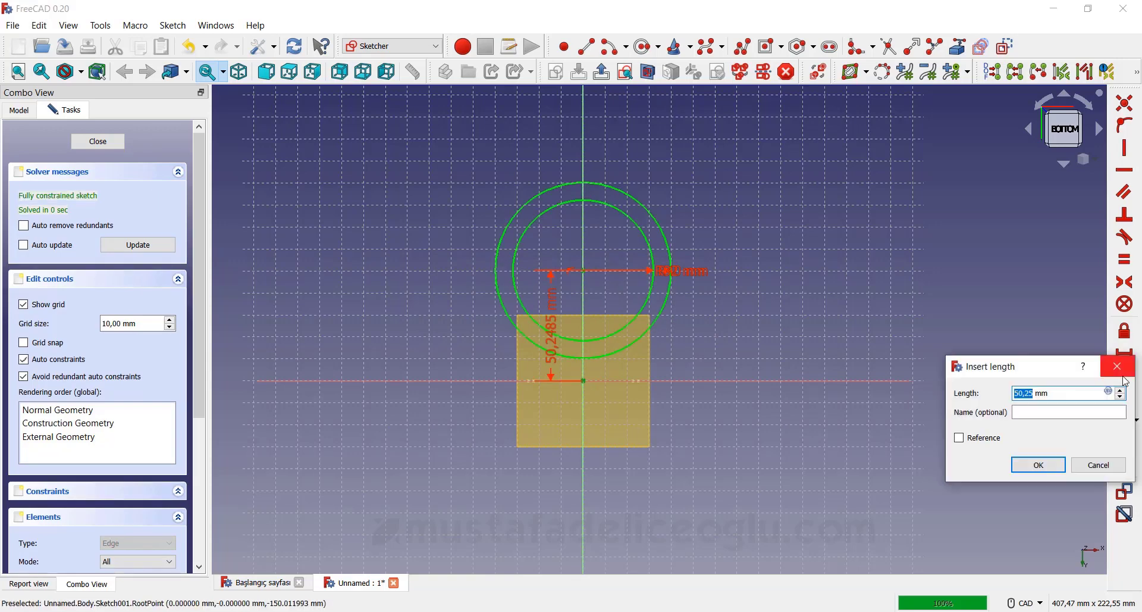
pyautogui.write('00')
pyautogui.press('Return')
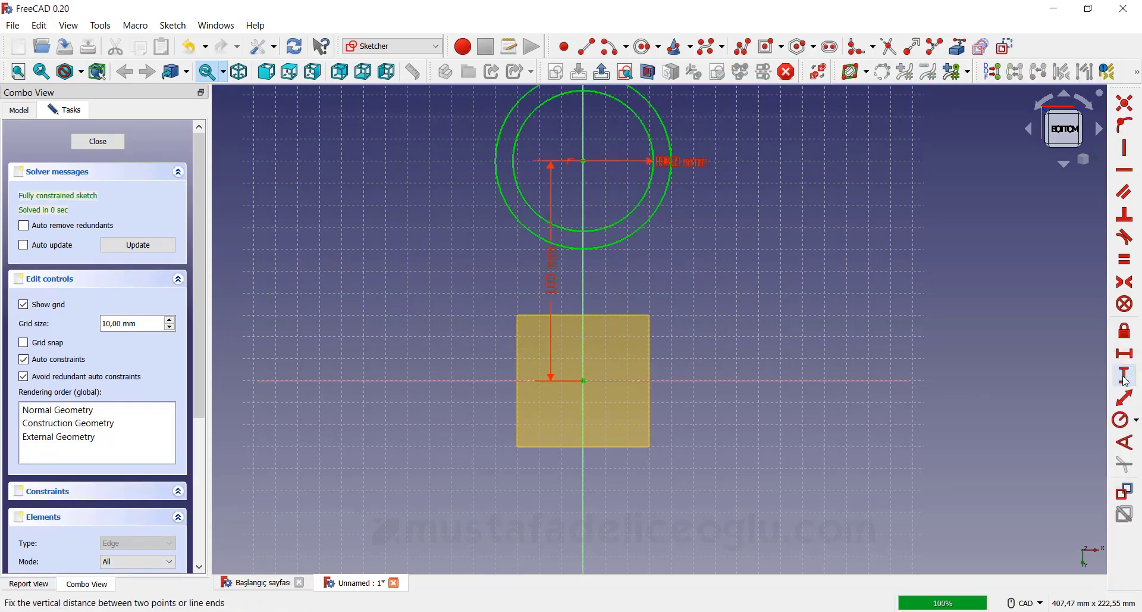
# Step: Orbit to check the circle sketch edge-on, then close it
pyautogui.scroll(-3, 611, 447)
pyautogui.scroll(3, 671, 459)
pyautogui.scroll(-3, 704, 400)
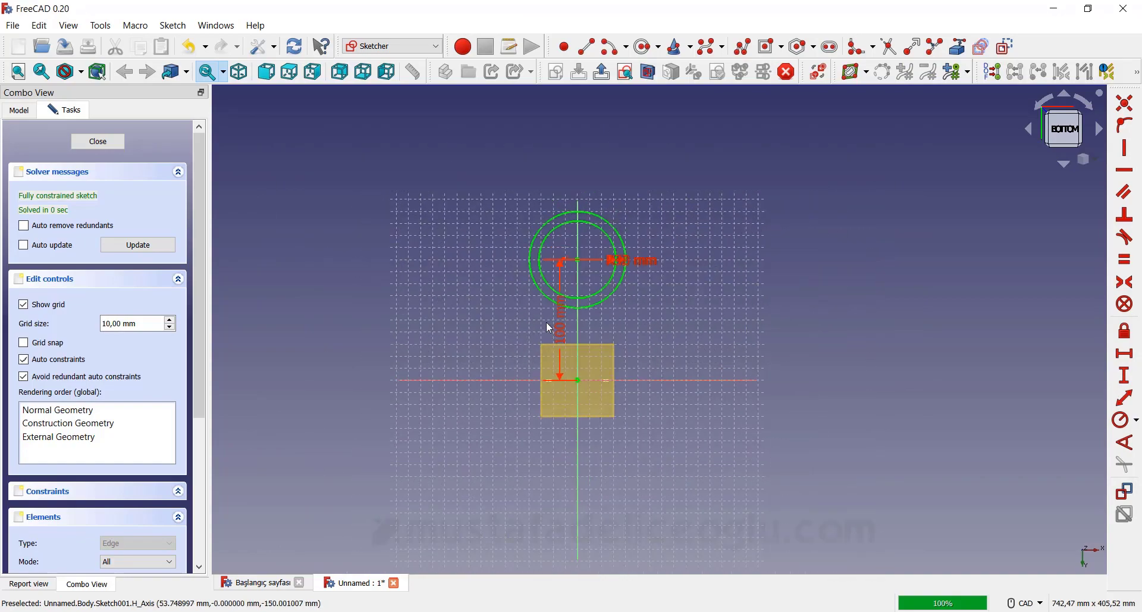
pyautogui.moveTo(548, 324)
pyautogui.mouseDown(button='middle')
pyautogui.moveTo(611, 341)
pyautogui.moveTo(534, 348)
pyautogui.mouseUp(button='middle')
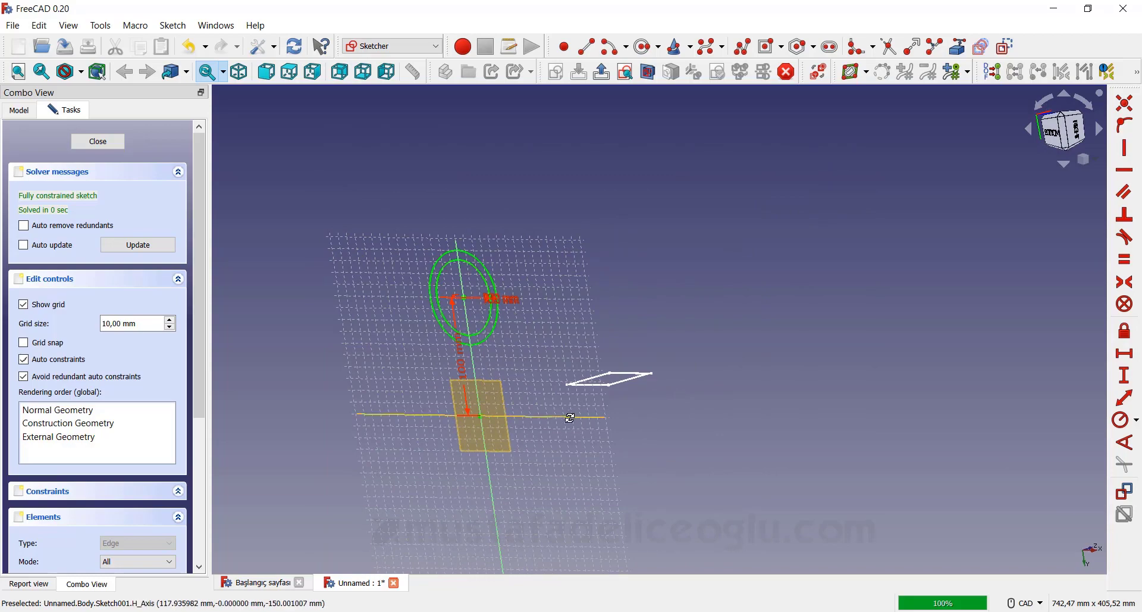
pyautogui.moveTo(532, 388); pyautogui.dragTo(625, 351, button='middle')
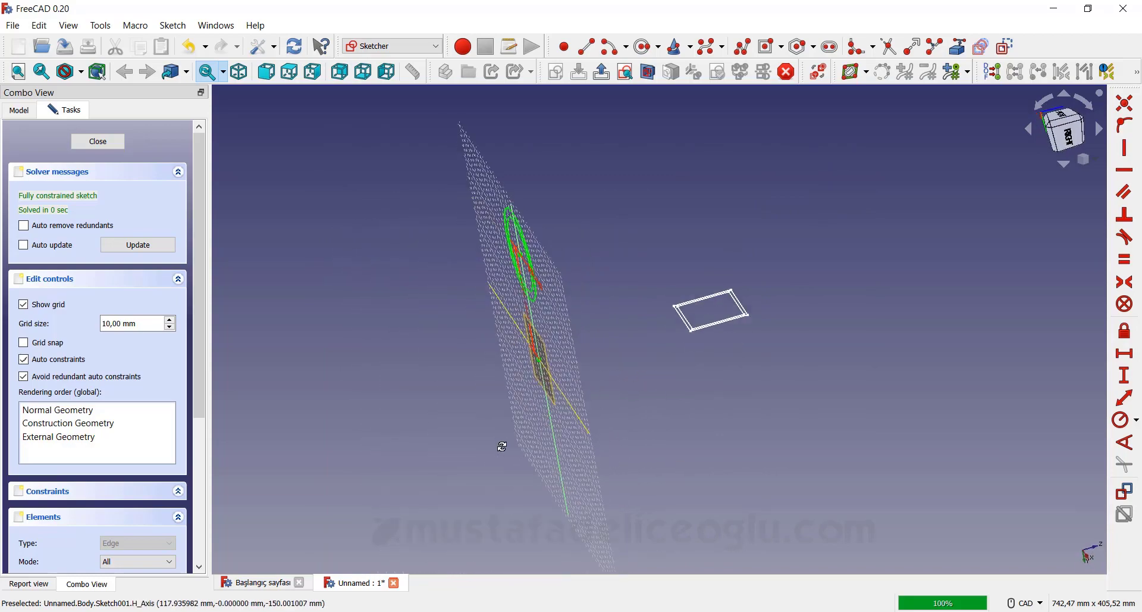
pyautogui.click(603, 72)
# Step: Hide the DatumPlane, leaving the square and circle sketches visible
pyautogui.moveTo(632, 271); pyautogui.dragTo(622, 146, button='middle')
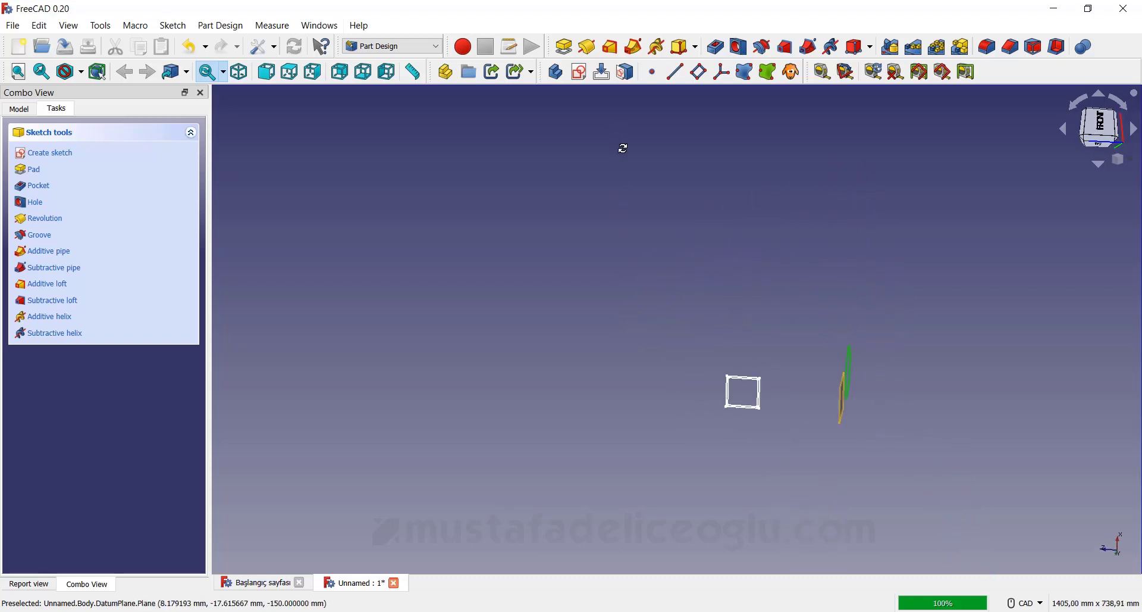
pyautogui.moveTo(860, 413)
pyautogui.mouseDown(button='middle')
pyautogui.moveTo(913, 325)
pyautogui.moveTo(810, 358)
pyautogui.mouseUp(button='middle')
pyautogui.click(806, 358)
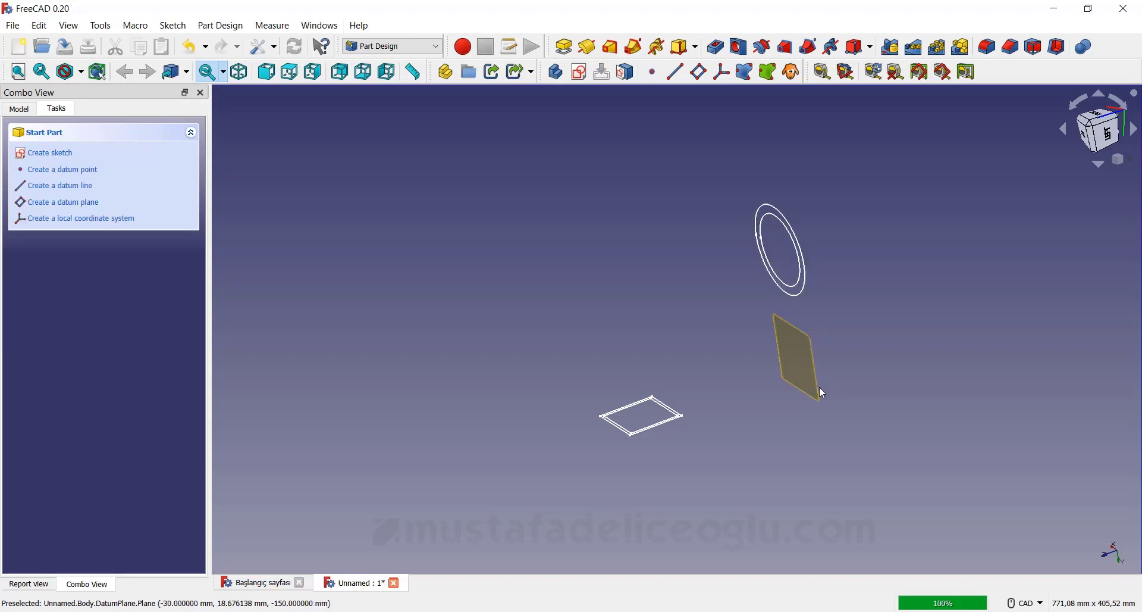
pyautogui.press('Delete')
pyautogui.moveTo(786, 375)
pyautogui.mouseDown(button='middle')
pyautogui.moveTo(763, 339)
pyautogui.moveTo(784, 342)
pyautogui.moveTo(796, 372)
pyautogui.mouseUp(button='middle')
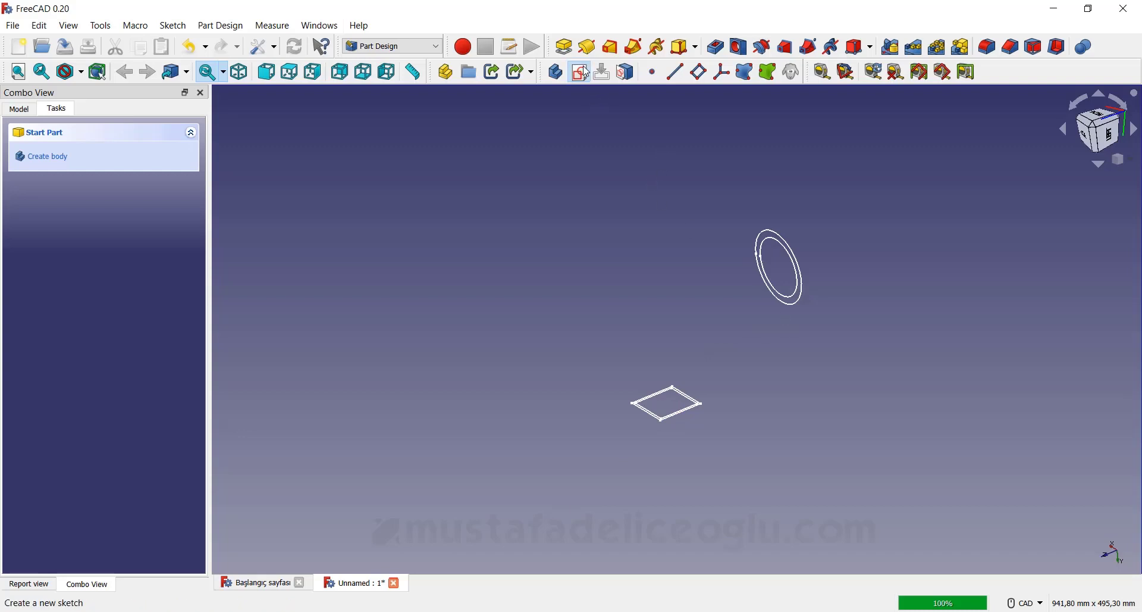
# Step: Open a new sketch on the YZ_Plane and turn the view to face it
pyautogui.click(580, 72)
pyautogui.click(745, 205)
pyautogui.moveTo(738, 208)
pyautogui.mouseDown(button='middle')
pyautogui.moveTo(762, 255)
pyautogui.moveTo(764, 217)
pyautogui.mouseUp(button='middle')
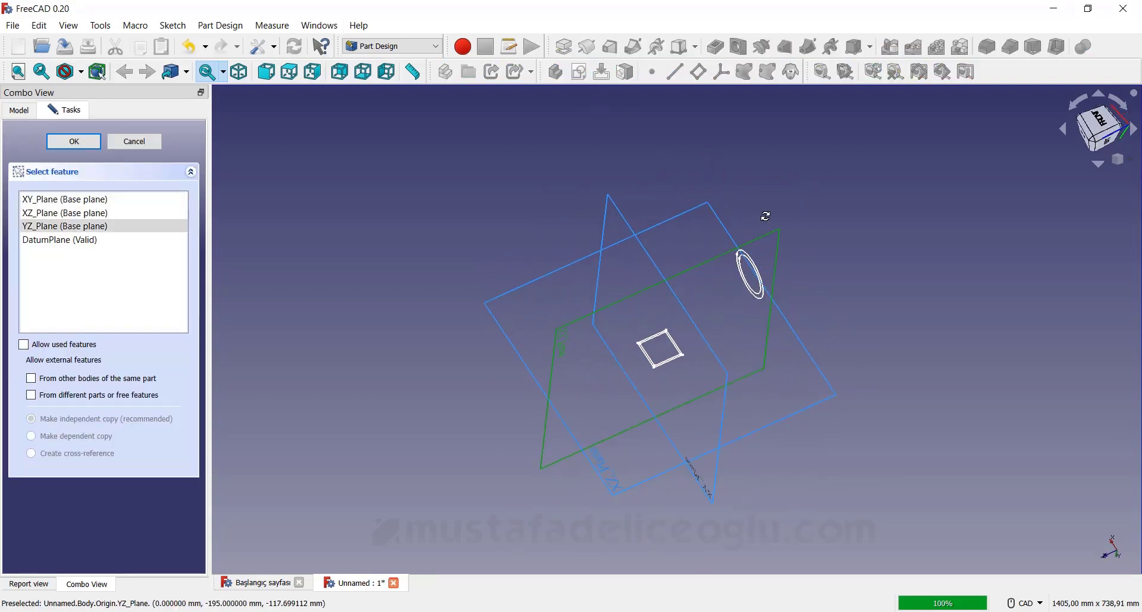
pyautogui.click(85, 145)
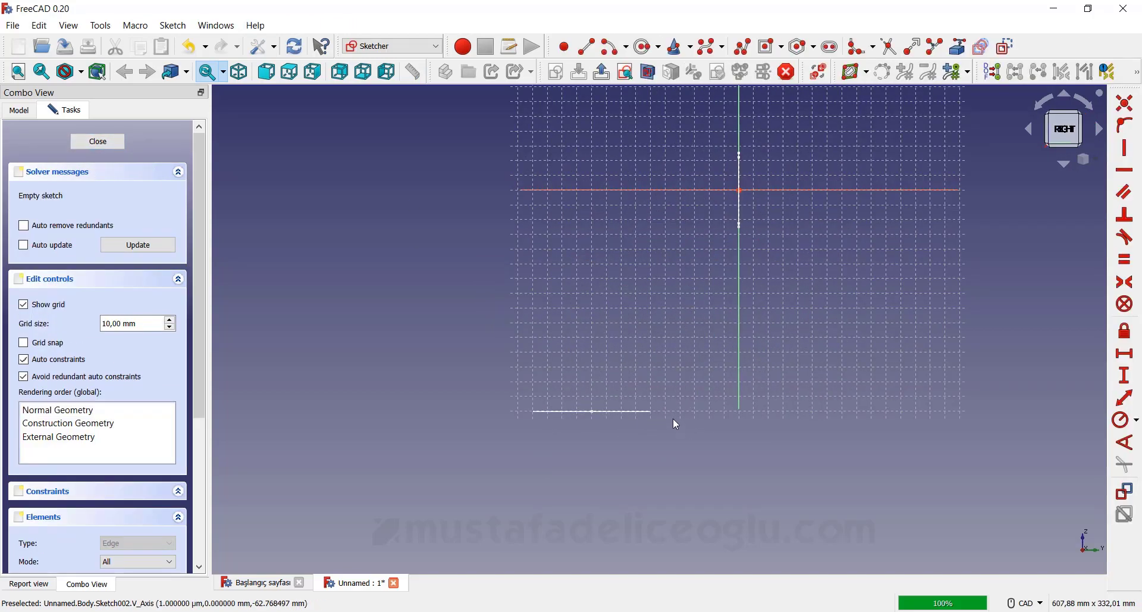
pyautogui.scroll(-2, 678, 422)
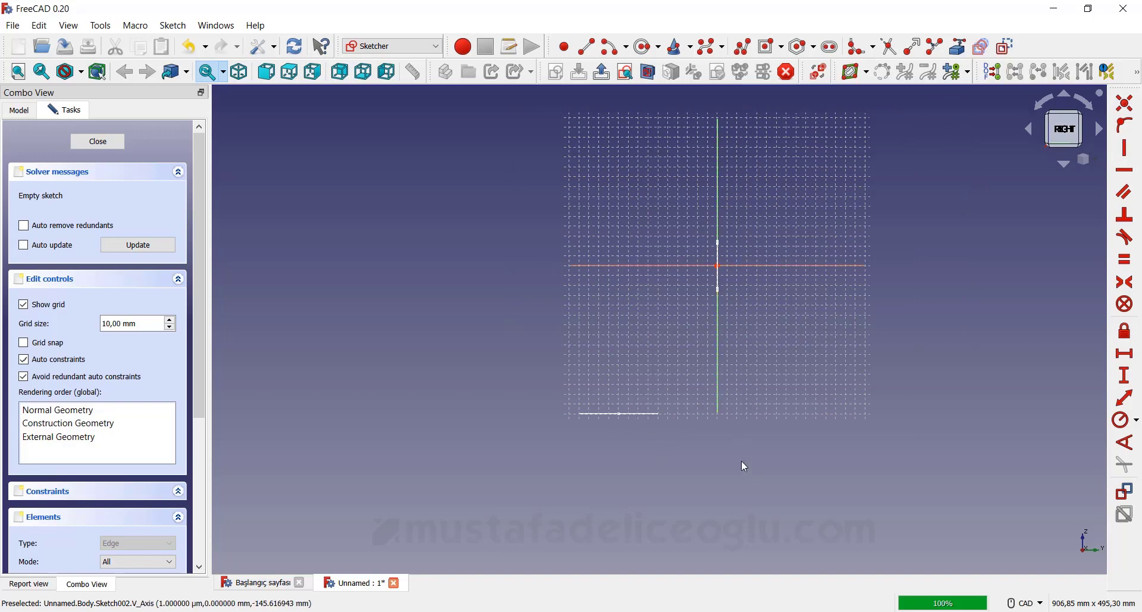
pyautogui.moveTo(702, 441); pyautogui.dragTo(728, 402, button='middle')
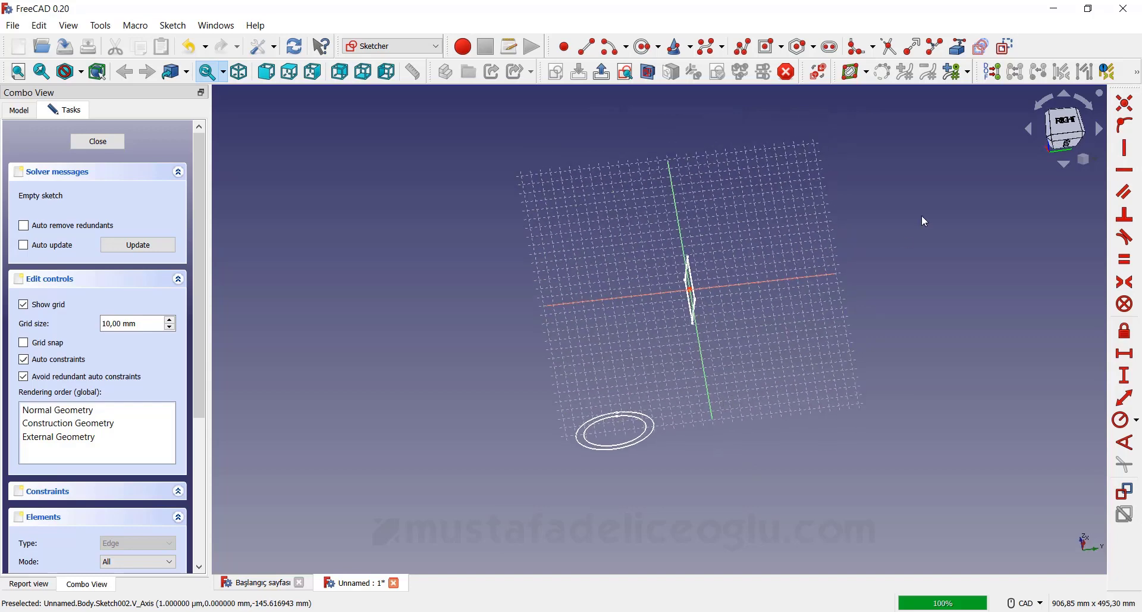
pyautogui.click(1071, 128)
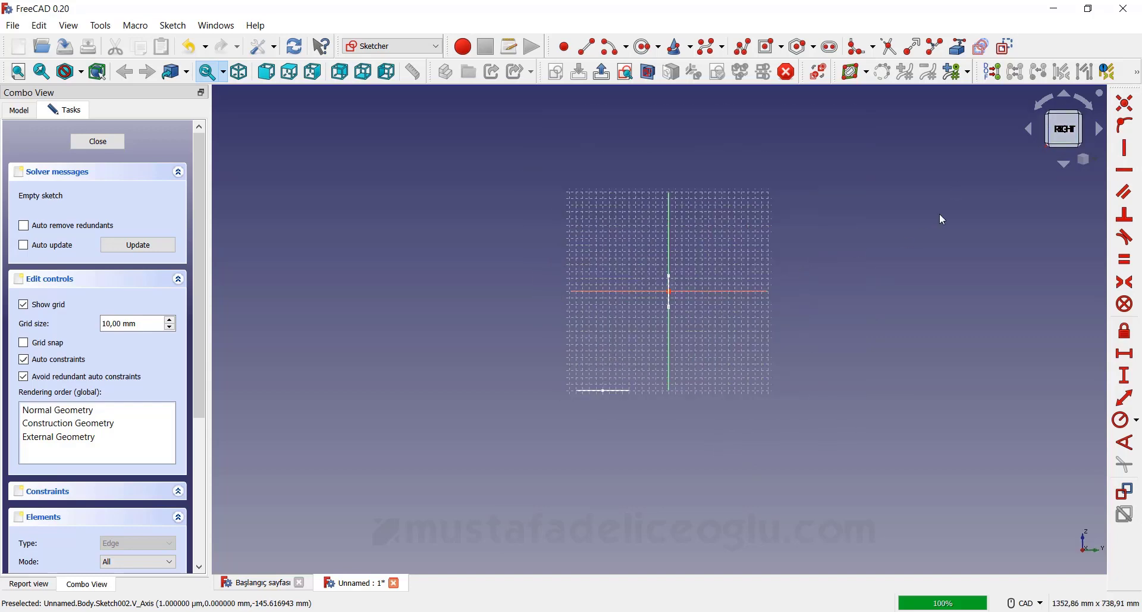
pyautogui.click(1100, 112)
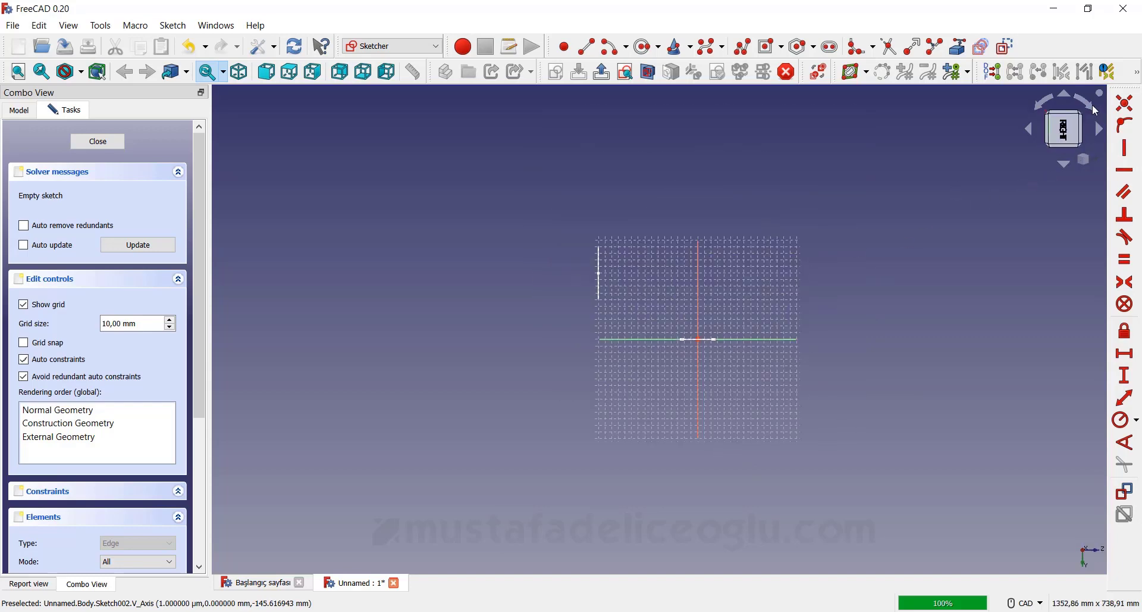
pyautogui.scroll(2, 702, 347)
pyautogui.scroll(3, 717, 395)
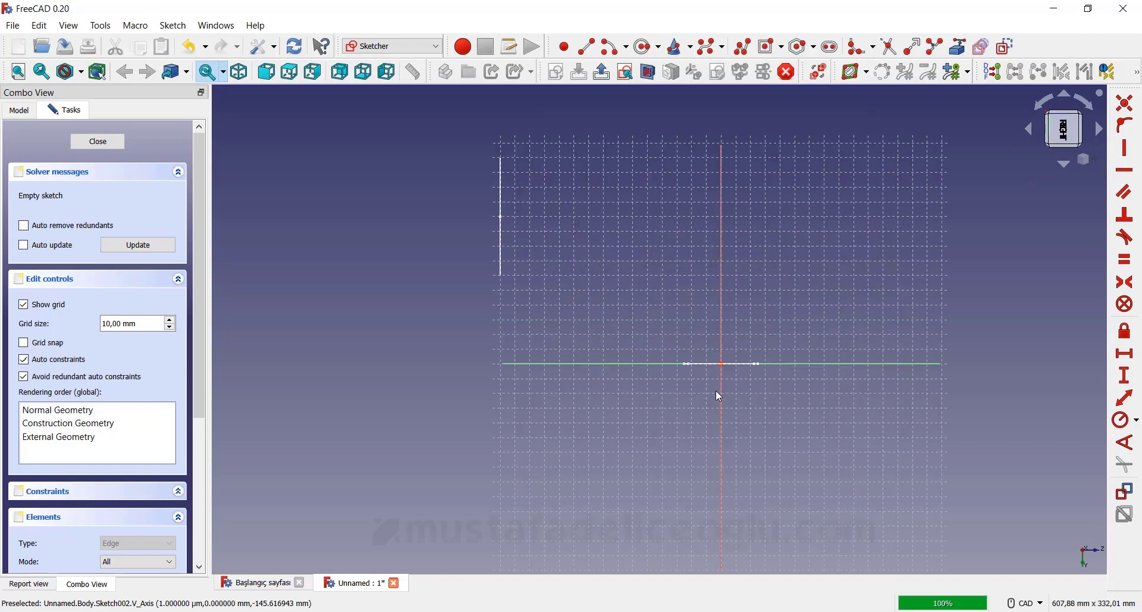
# Step: Link the vertical line into the sketch as external geometry
pyautogui.click(712, 51)
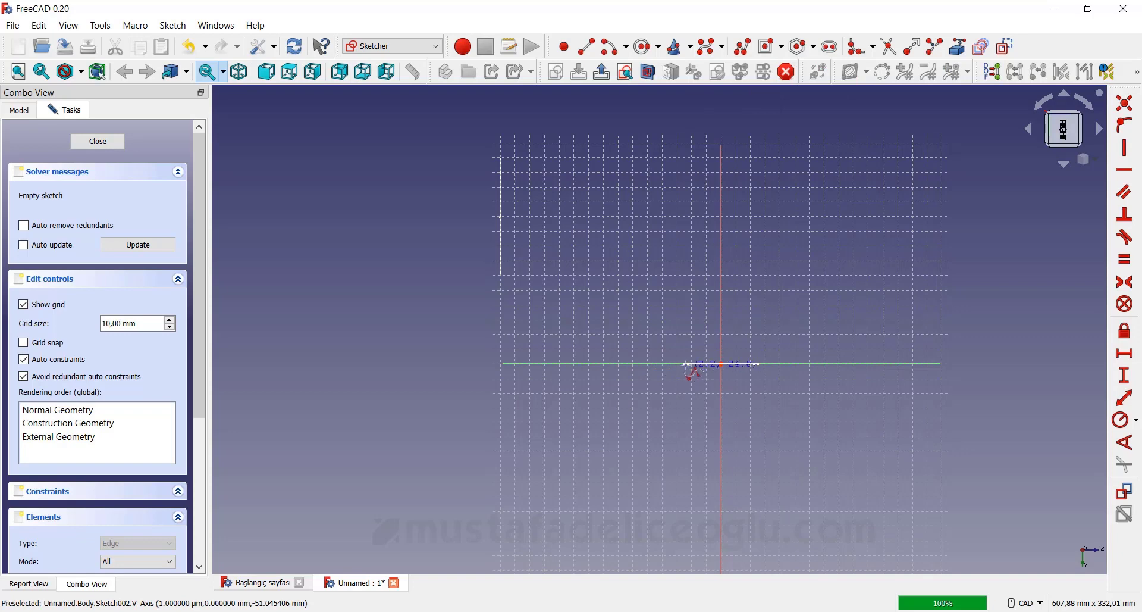
pyautogui.scroll(2, 687, 360)
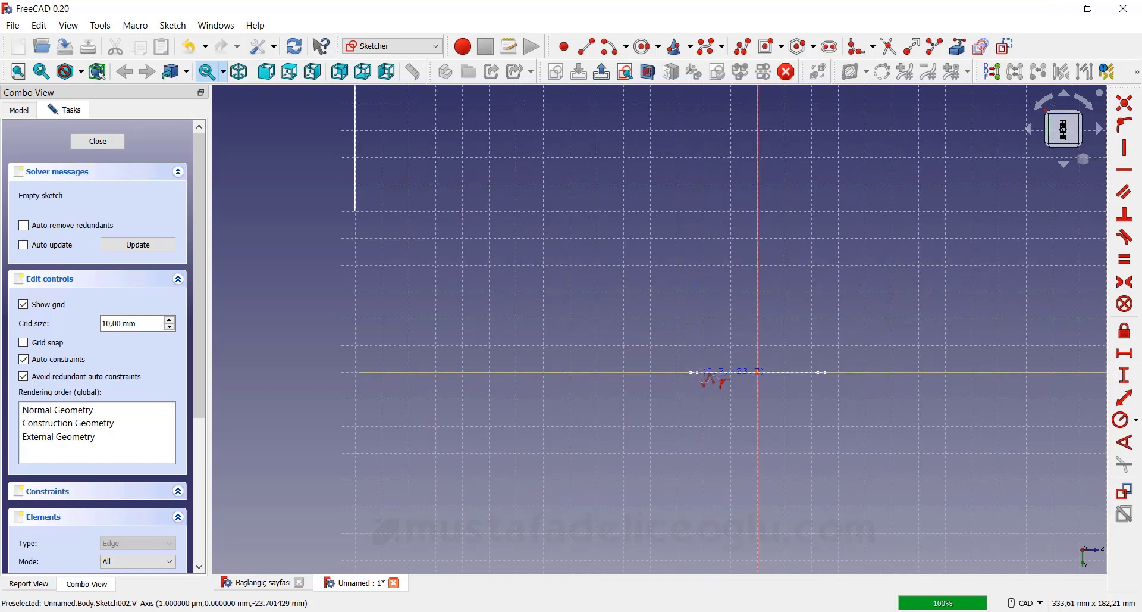
pyautogui.scroll(-2, 630, 360)
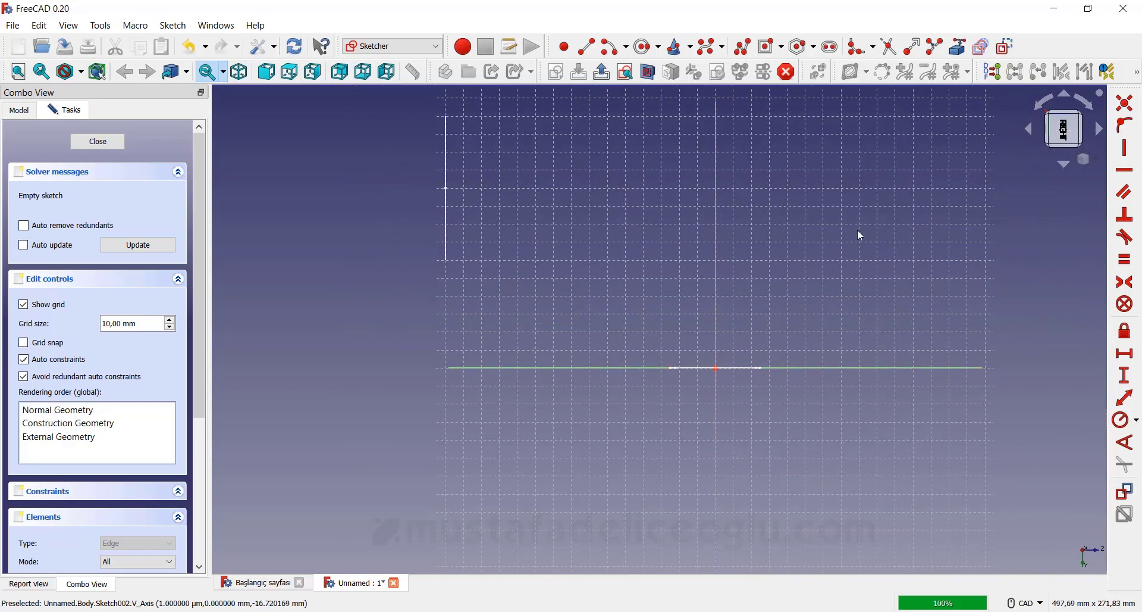
pyautogui.click(958, 47)
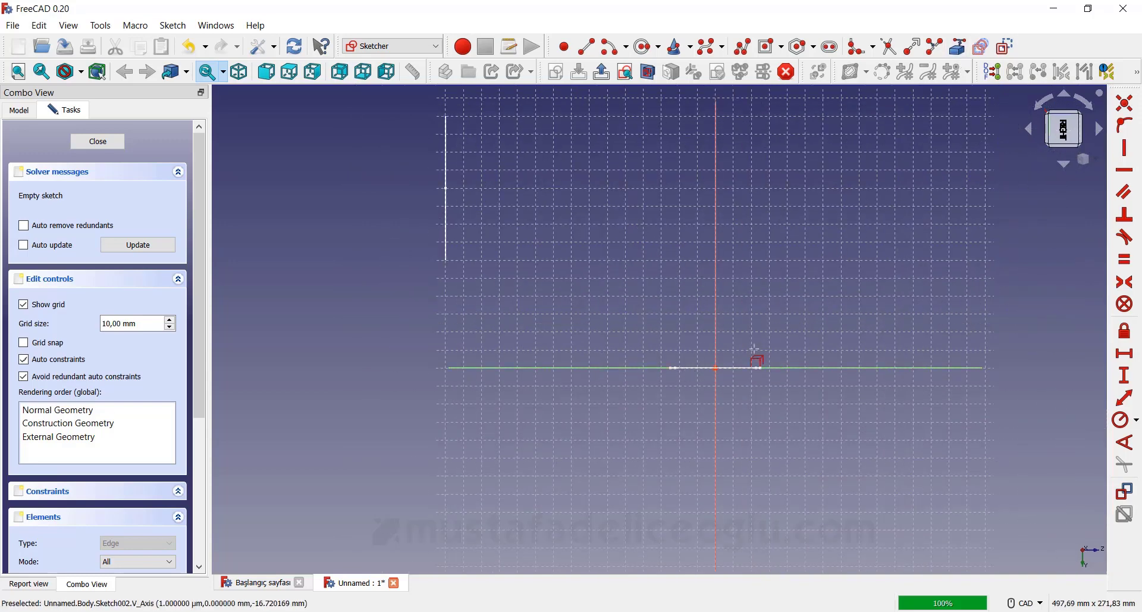
pyautogui.click(671, 367)
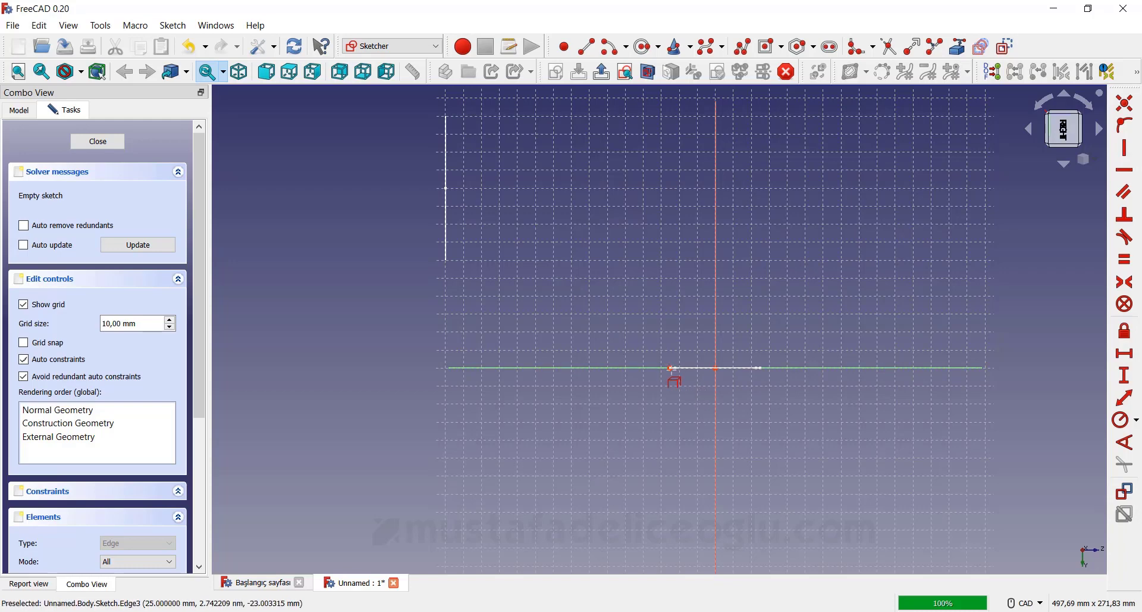
pyautogui.click(447, 254)
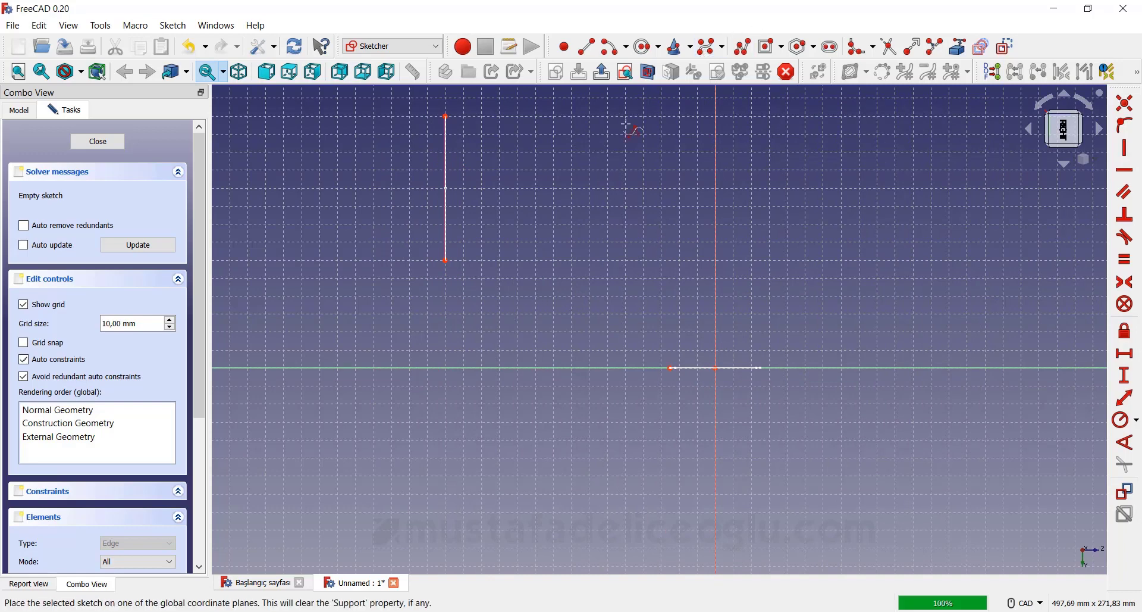
# Step: Draw a B-spline from the horizontal axis through two points to the vertical line's lower end
pyautogui.click(671, 368)
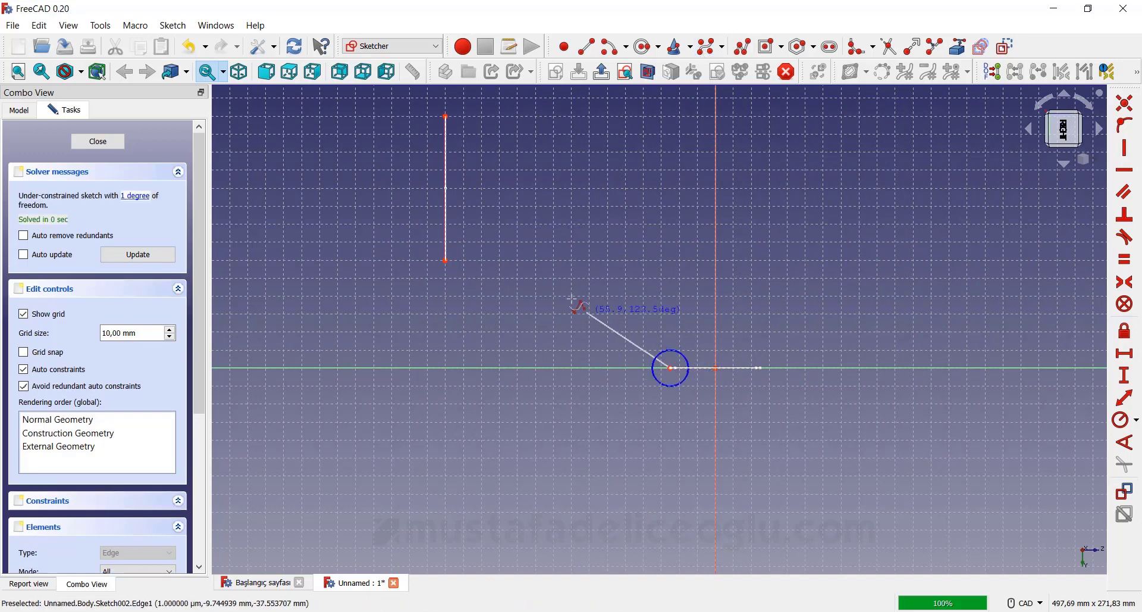
pyautogui.click(587, 306)
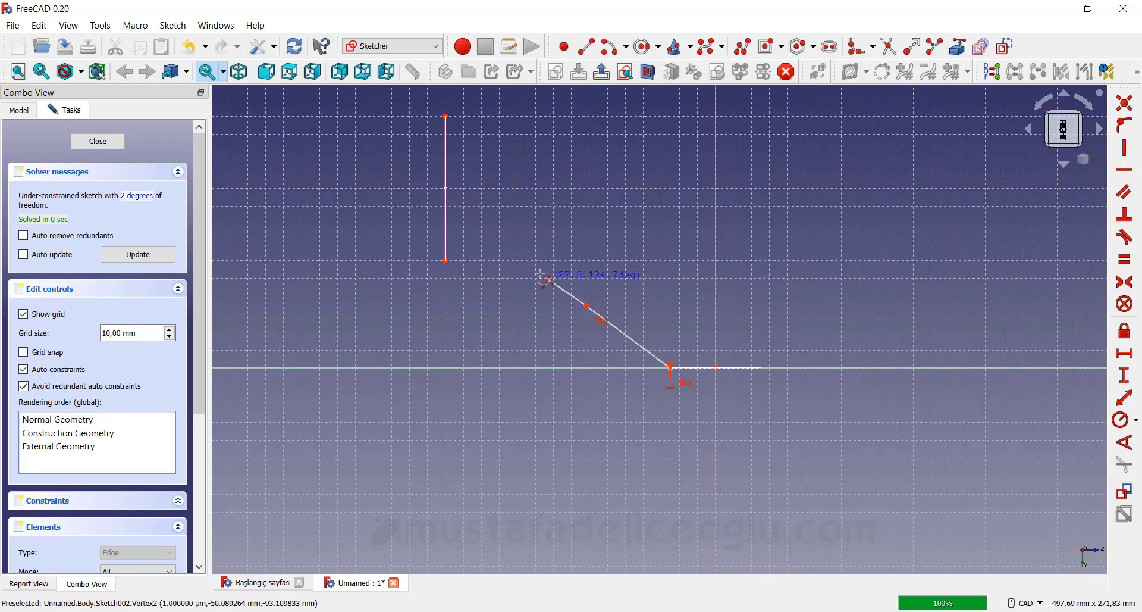
pyautogui.click(516, 267)
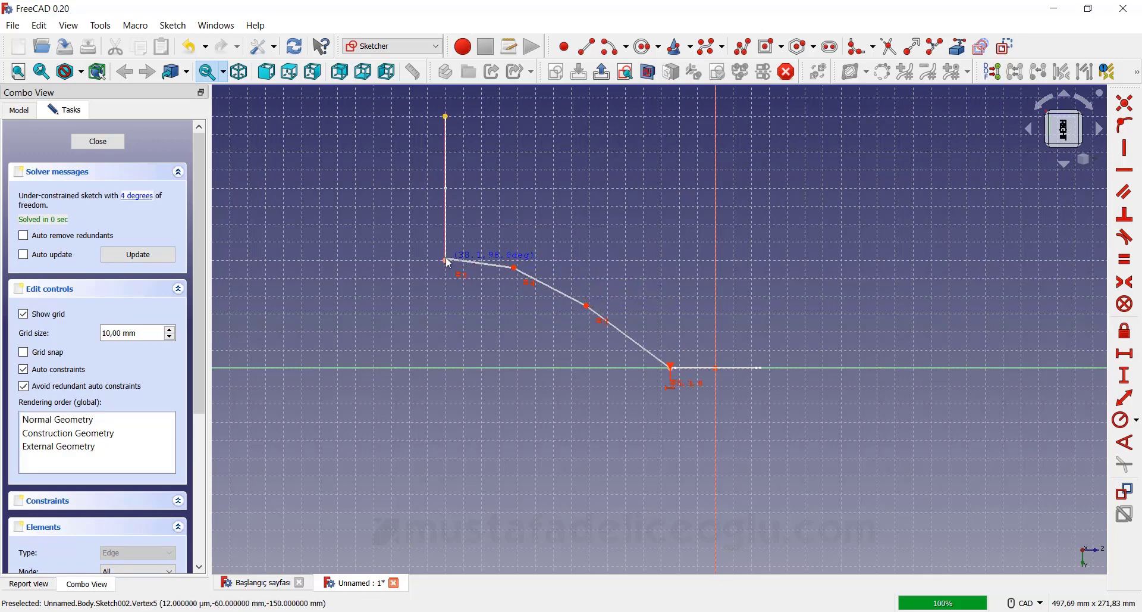
pyautogui.click(446, 260)
# Step: Finish the B-spline and drag its control points into a gentler curve
pyautogui.rightClick(390, 262)
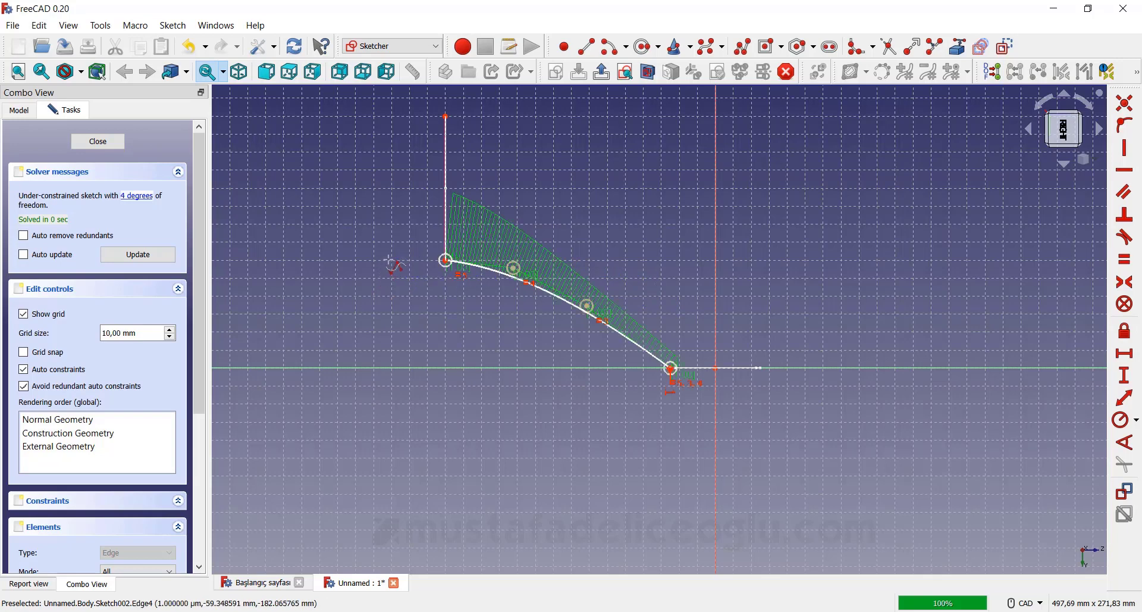
pyautogui.scroll(3, 487, 257)
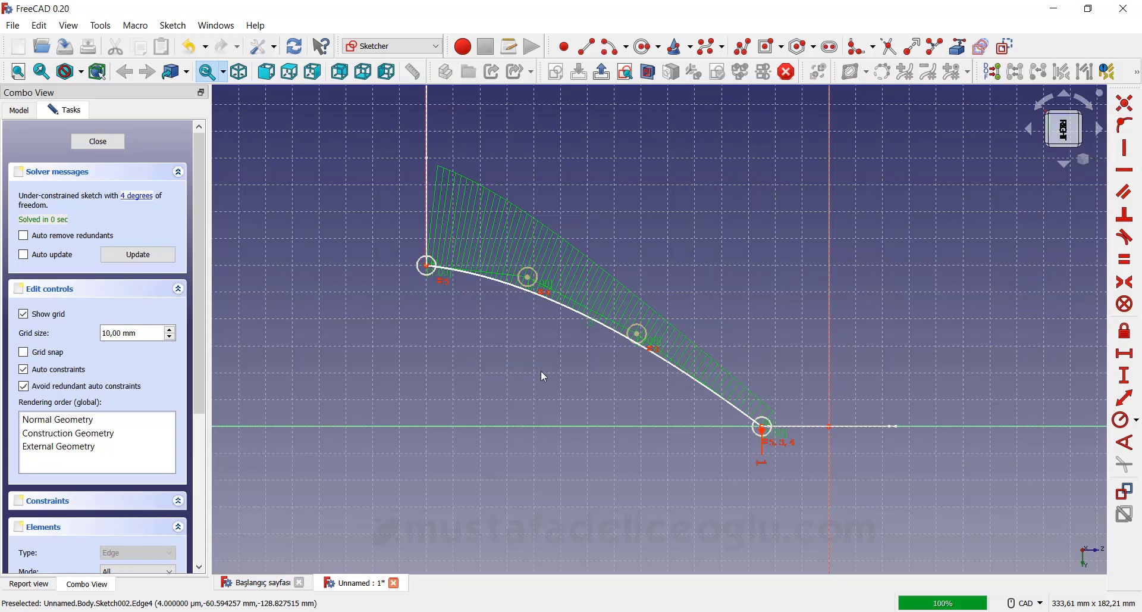
pyautogui.scroll(2, 524, 325)
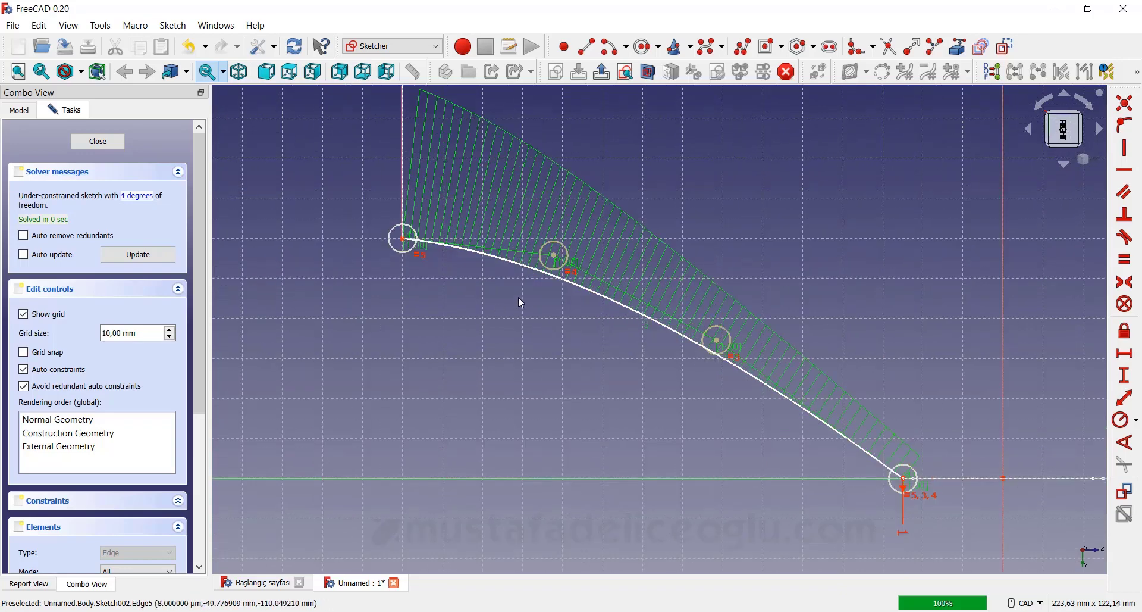
pyautogui.moveTo(563, 255)
pyautogui.mouseDown()
pyautogui.moveTo(619, 253)
pyautogui.moveTo(611, 280)
pyautogui.mouseUp()
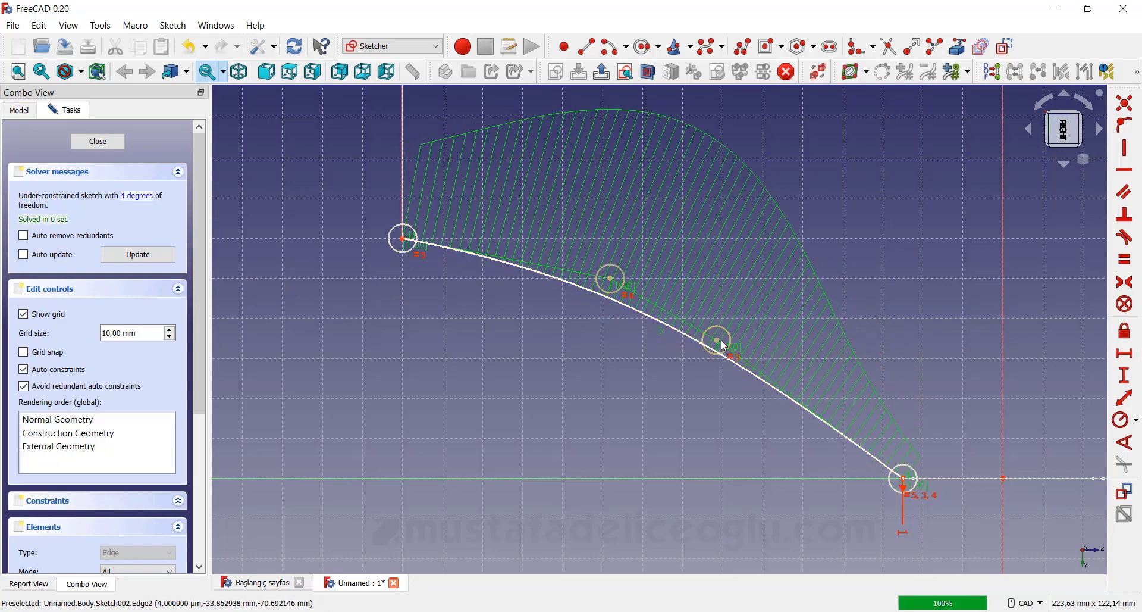
pyautogui.moveTo(724, 345); pyautogui.dragTo(742, 312)
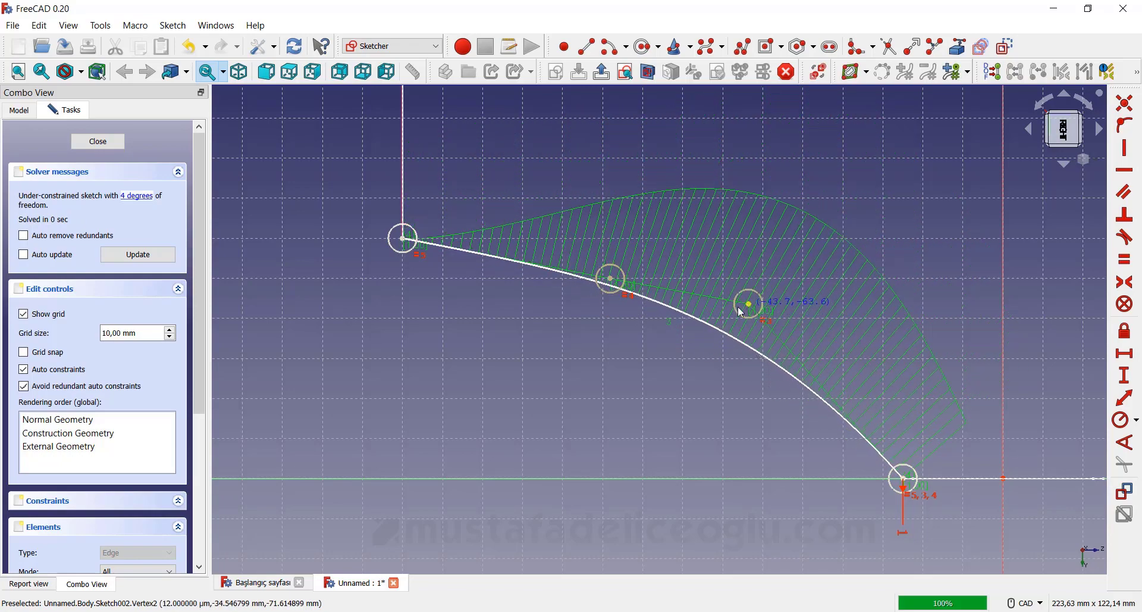
pyautogui.scroll(-1, 670, 350)
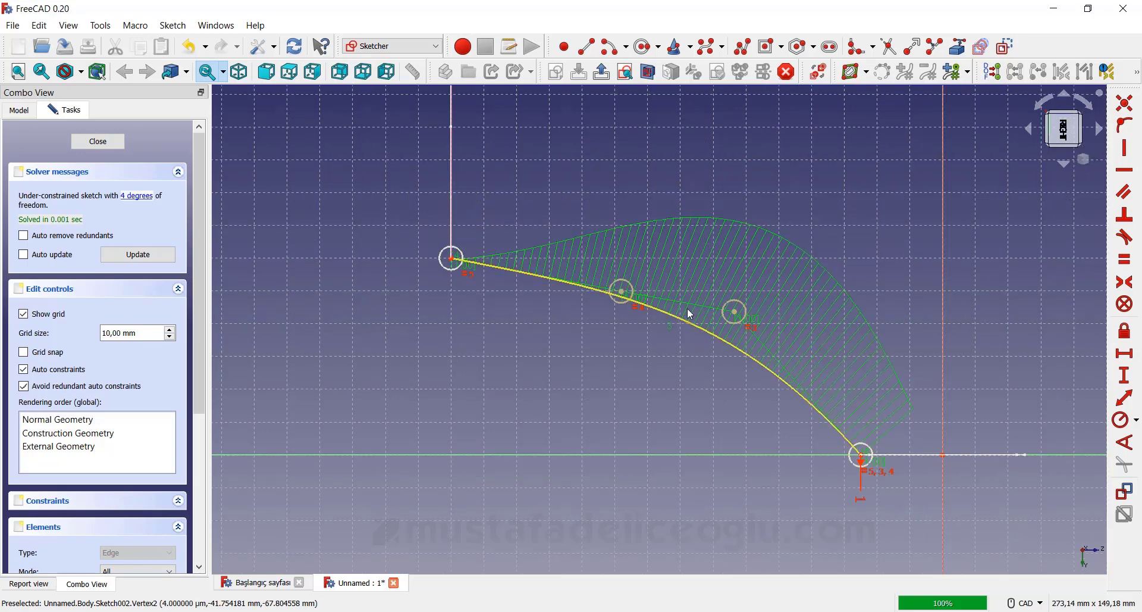
pyautogui.click(736, 312)
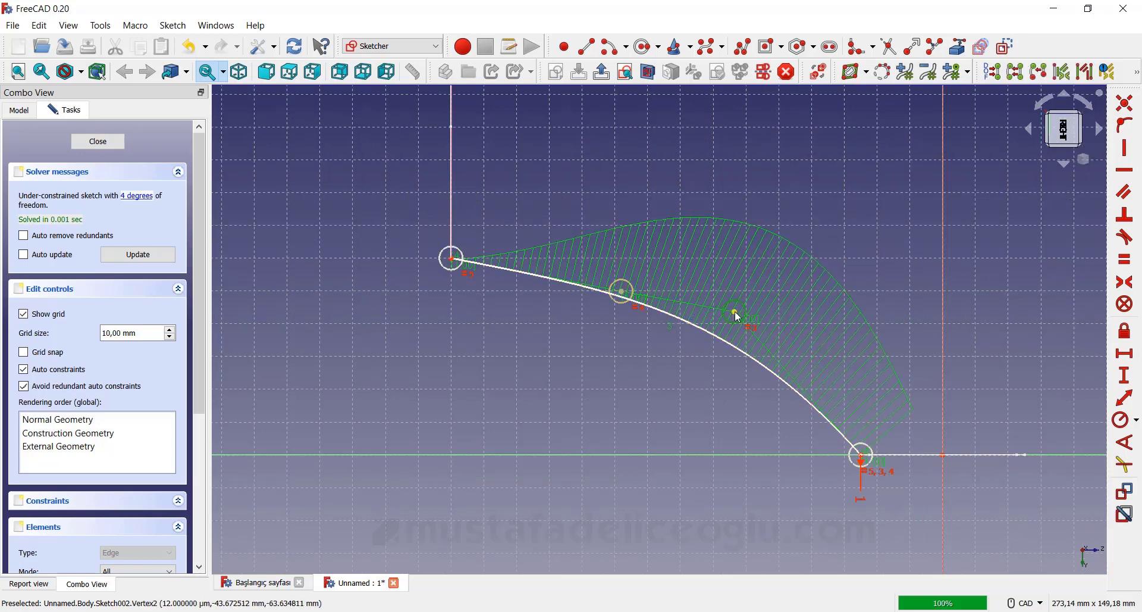
pyautogui.moveTo(737, 312); pyautogui.dragTo(730, 331)
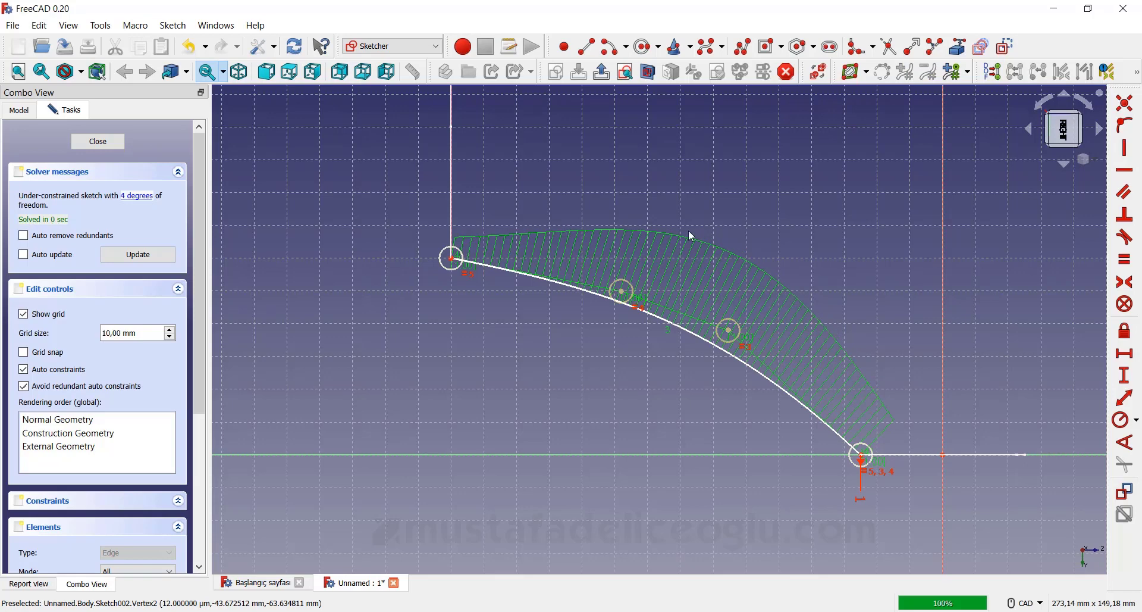
pyautogui.moveTo(622, 292); pyautogui.dragTo(608, 287)
# Step: Zoom out and orbit to check the spline path in 3D
pyautogui.scroll(-2, 687, 302)
pyautogui.scroll(-1, 690, 286)
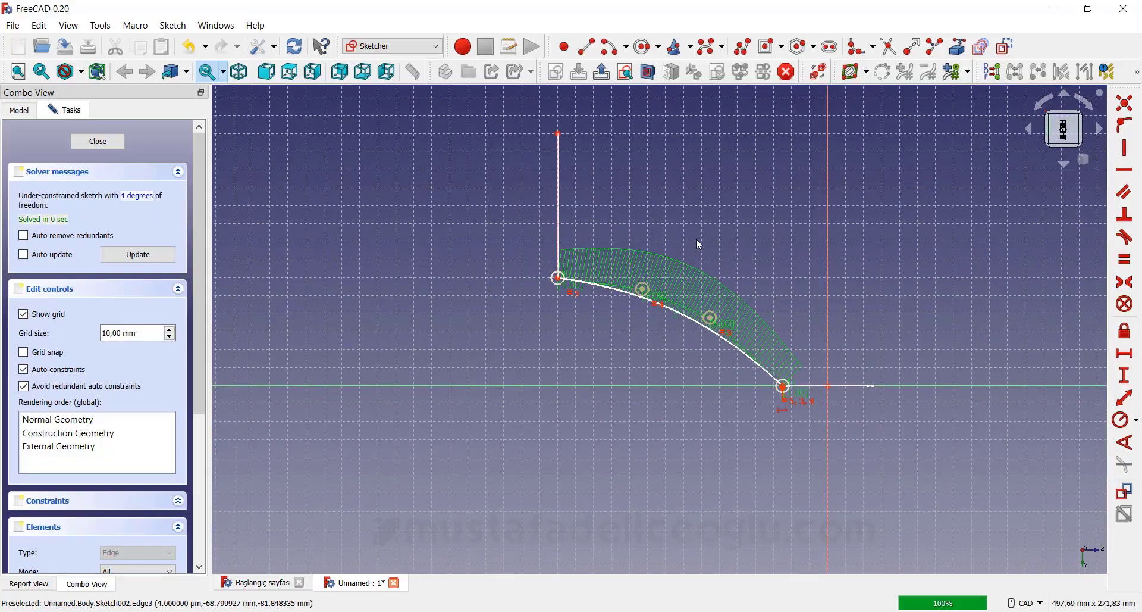
pyautogui.moveTo(861, 210)
pyautogui.mouseDown(button='middle')
pyautogui.moveTo(785, 290)
pyautogui.moveTo(847, 202)
pyautogui.mouseUp(button='middle')
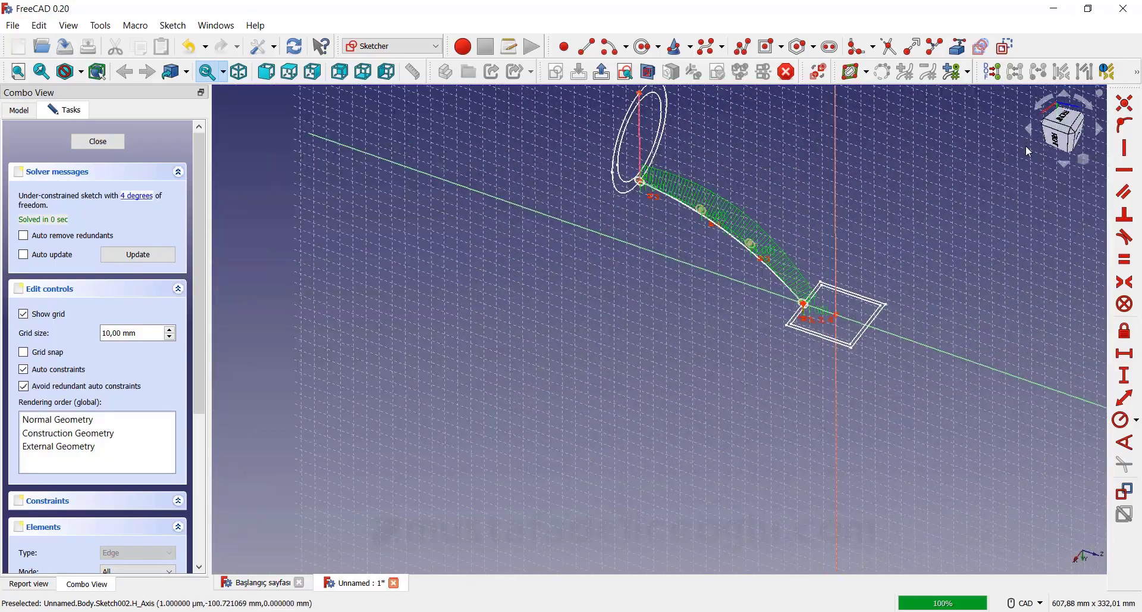
pyautogui.moveTo(624, 273)
pyautogui.mouseDown(button='middle')
pyautogui.moveTo(708, 219)
pyautogui.moveTo(694, 227)
pyautogui.mouseUp(button='middle')
# Step: Close the spline sketch and clear the selection
pyautogui.click(602, 72)
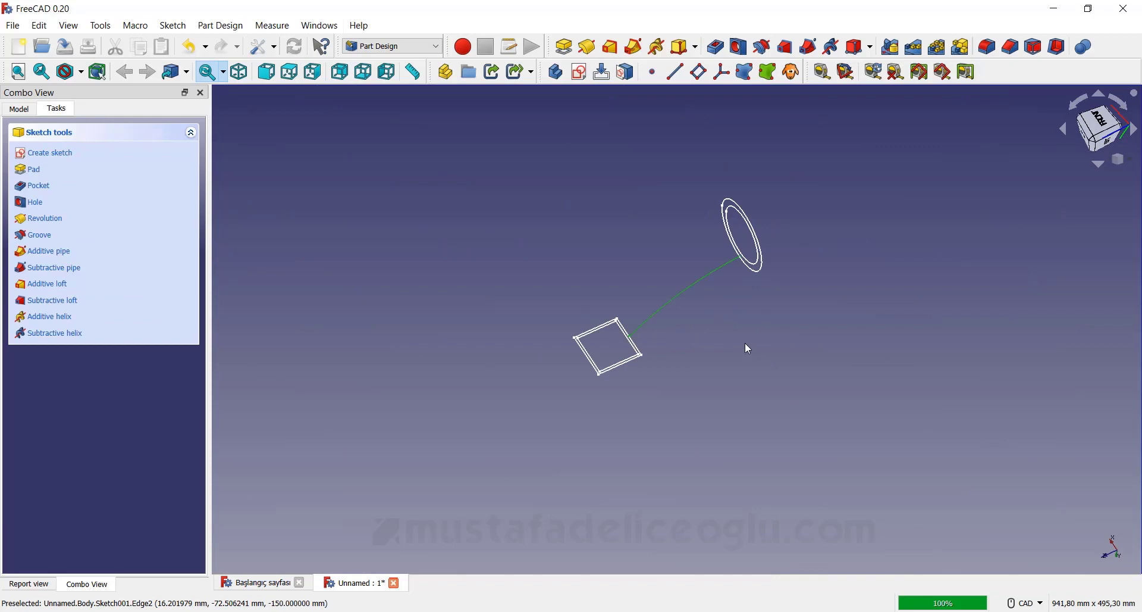
pyautogui.scroll(1, 738, 345)
pyautogui.click(717, 309)
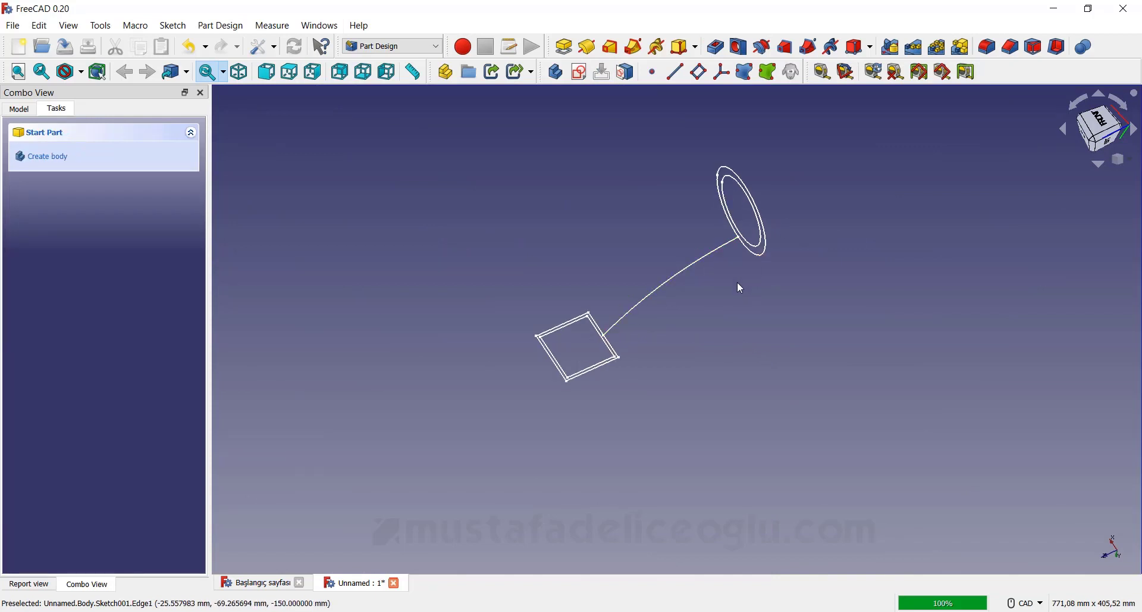
pyautogui.moveTo(736, 288); pyautogui.dragTo(642, 148, button='middle')
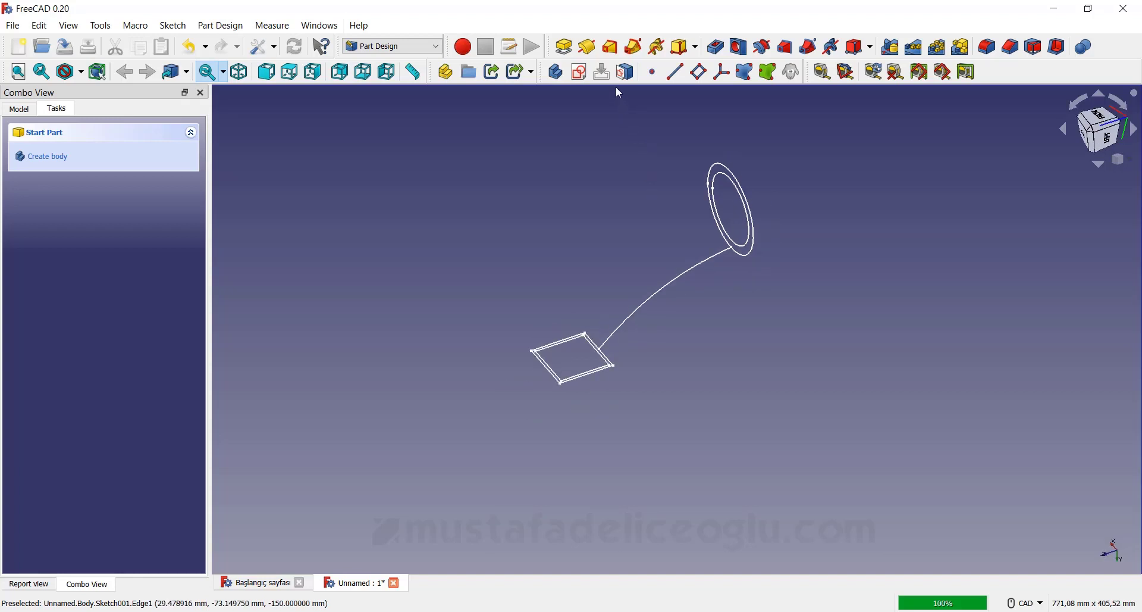
# Step: Start an additive loft using the square Sketch as its profile
pyautogui.click(613, 47)
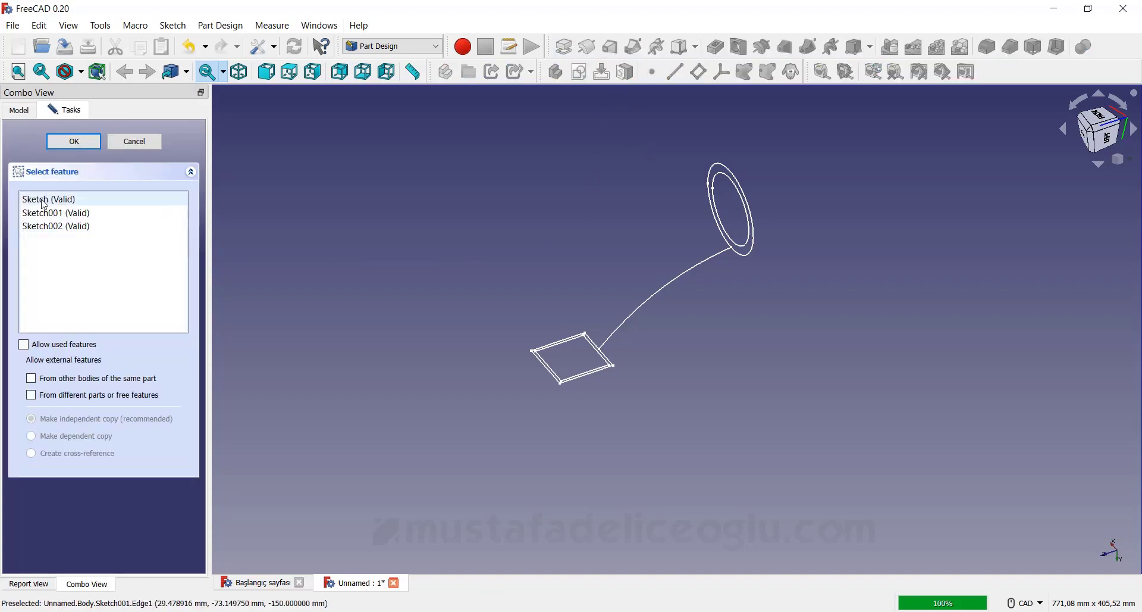
pyautogui.click(58, 203)
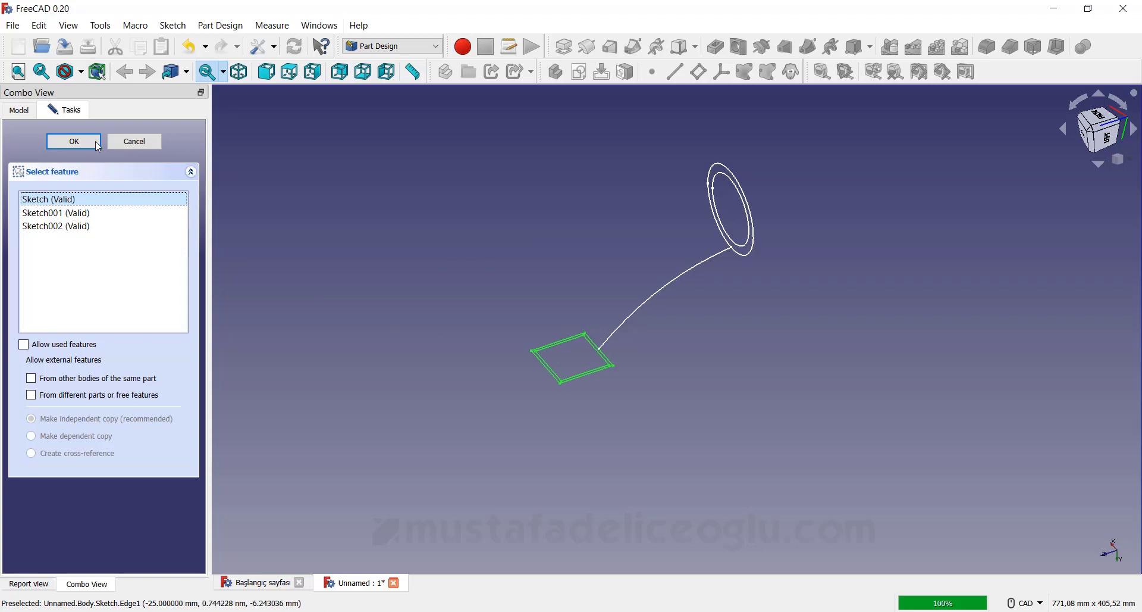
pyautogui.click(97, 145)
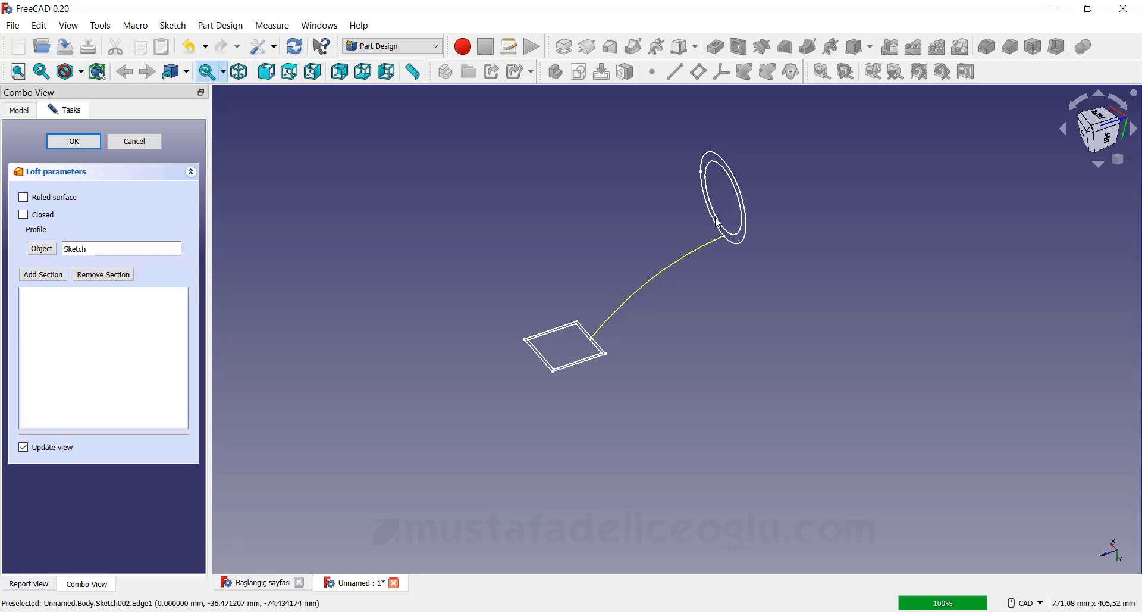
# Step: Add the circle Sketch001 as a section of the loft
pyautogui.click(51, 279)
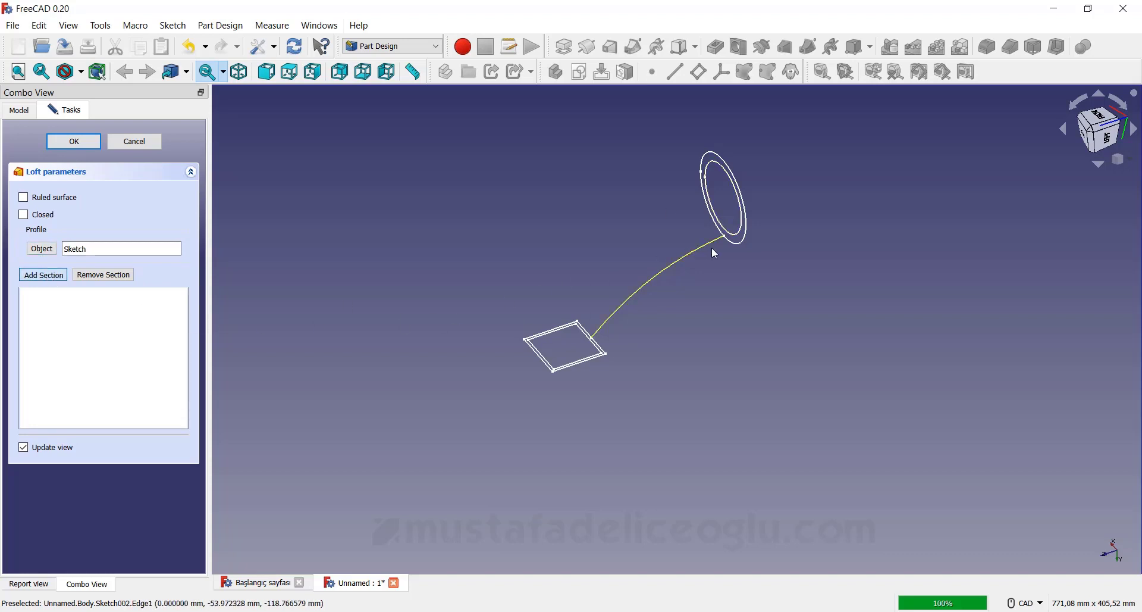
pyautogui.click(735, 238)
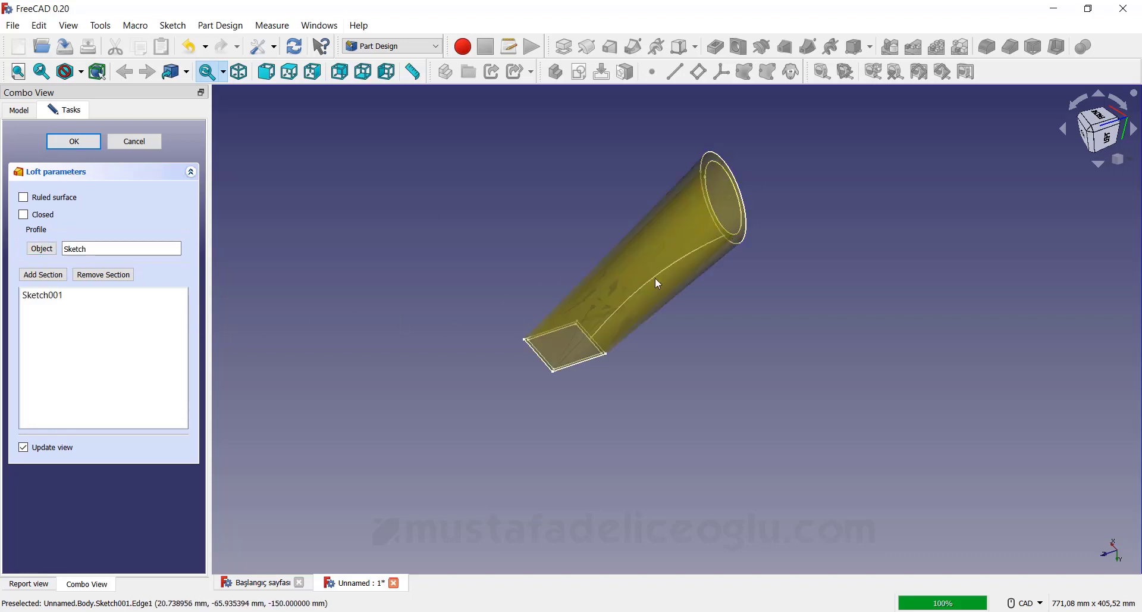
pyautogui.scroll(1, 602, 334)
pyautogui.scroll(-3, 668, 344)
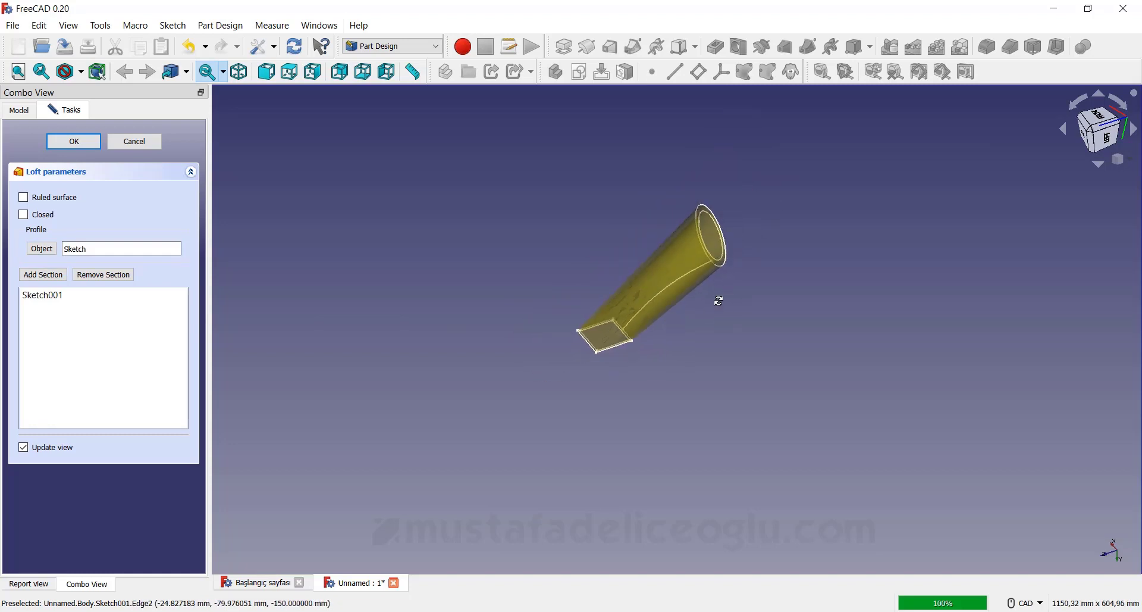
# Step: Inspect the loft preview from several angles, then cancel it
pyautogui.moveTo(719, 298)
pyautogui.mouseDown(button='middle')
pyautogui.moveTo(565, 383)
pyautogui.moveTo(590, 354)
pyautogui.mouseUp(button='middle')
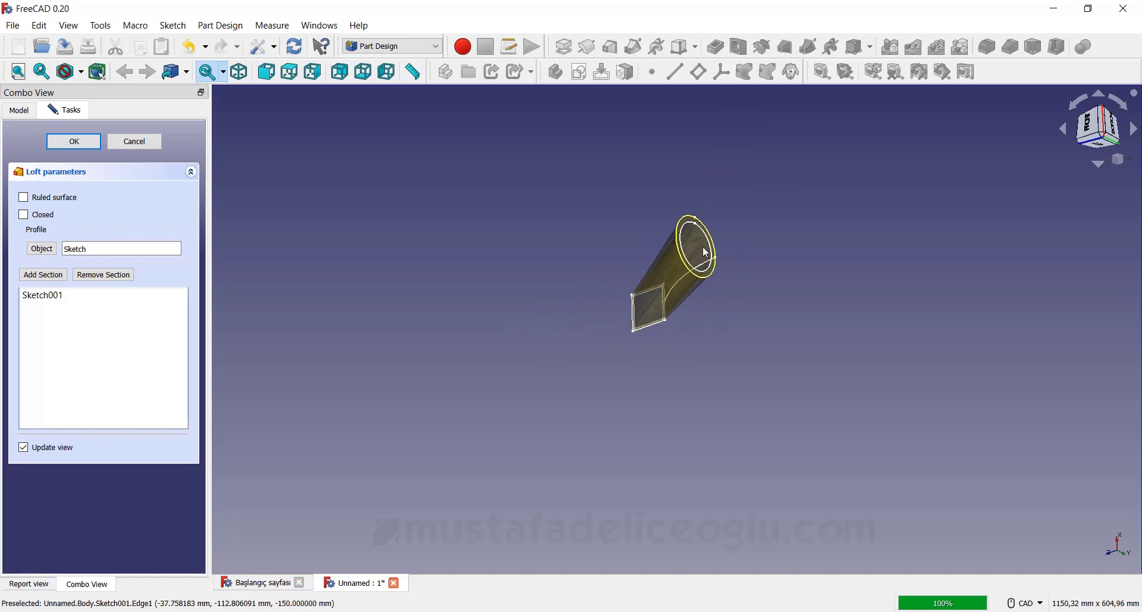
pyautogui.scroll(4, 720, 247)
pyautogui.moveTo(720, 248)
pyautogui.mouseDown(button='middle')
pyautogui.moveTo(705, 275)
pyautogui.moveTo(683, 281)
pyautogui.moveTo(745, 247)
pyautogui.moveTo(811, 163)
pyautogui.mouseUp(button='middle')
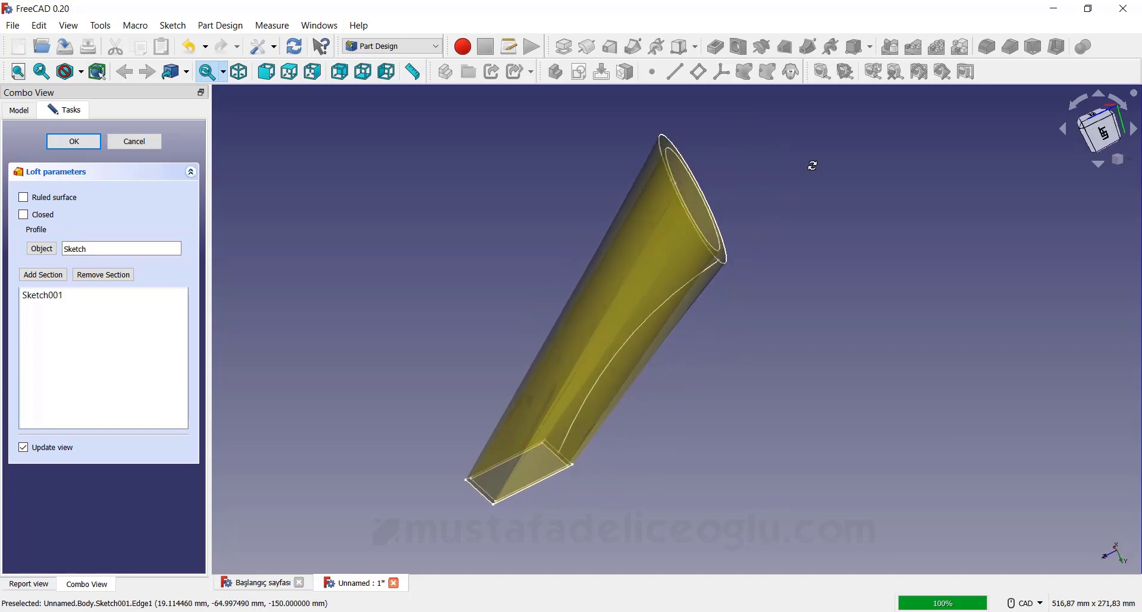
pyautogui.scroll(-2, 728, 234)
pyautogui.scroll(3, 625, 394)
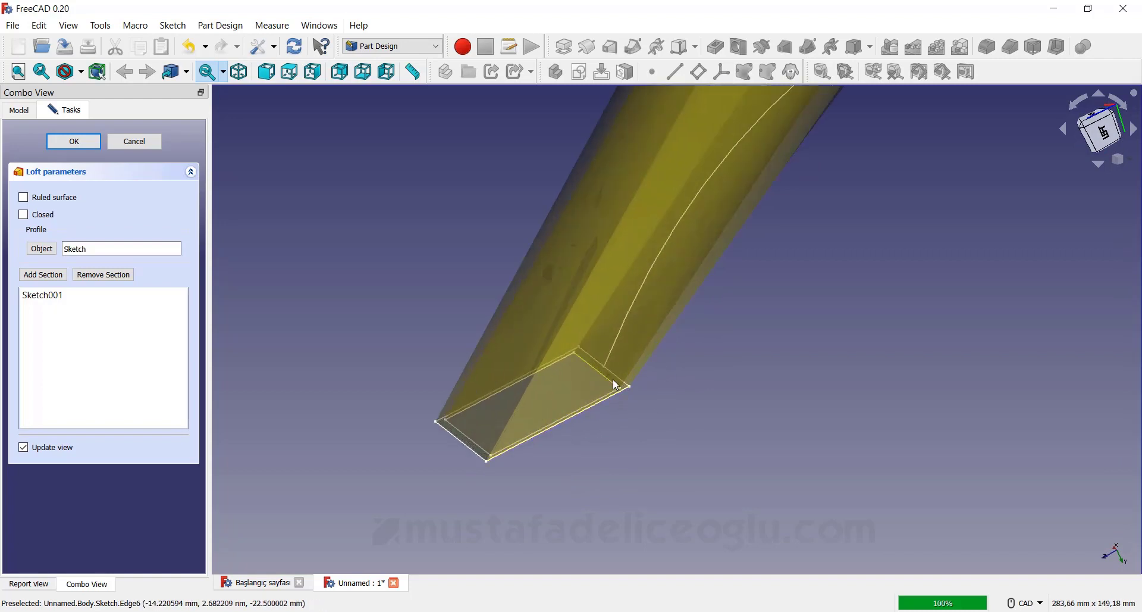
pyautogui.scroll(2, 620, 383)
pyautogui.scroll(-1, 563, 344)
pyautogui.scroll(-2, 554, 415)
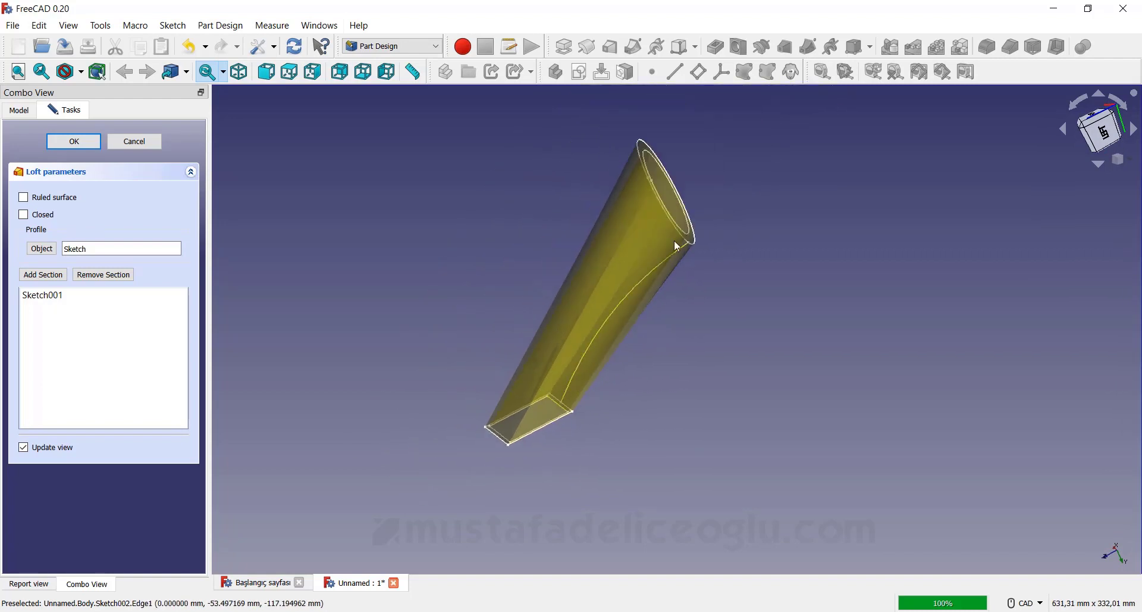
pyautogui.moveTo(699, 164)
pyautogui.mouseDown(button='middle')
pyautogui.moveTo(734, 196)
pyautogui.moveTo(706, 252)
pyautogui.moveTo(736, 203)
pyautogui.mouseUp(button='middle')
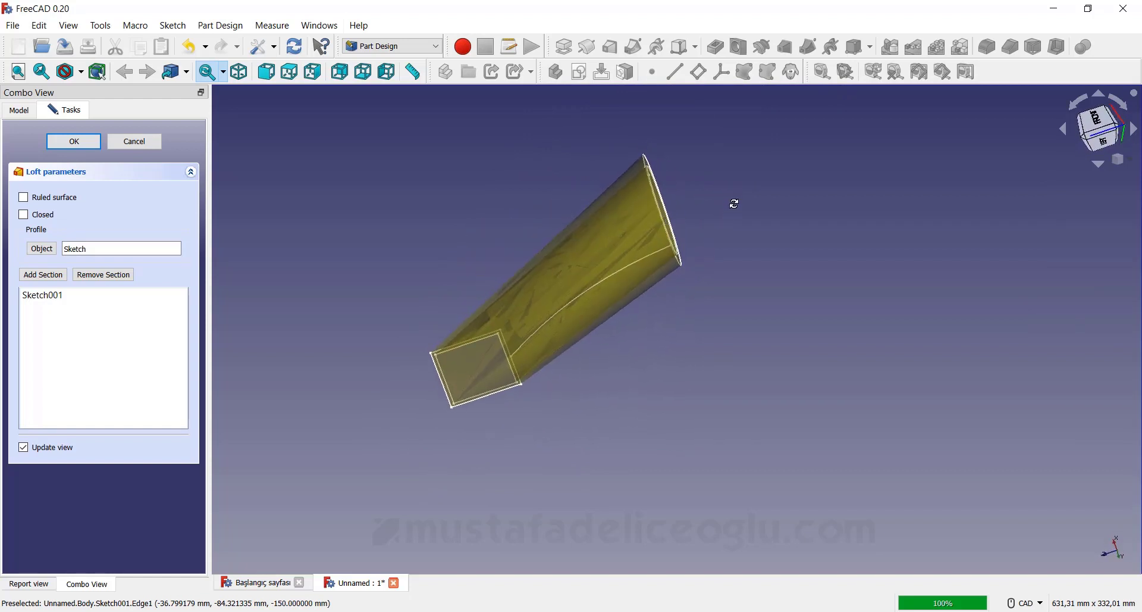
pyautogui.moveTo(735, 260); pyautogui.dragTo(678, 149, button='middle')
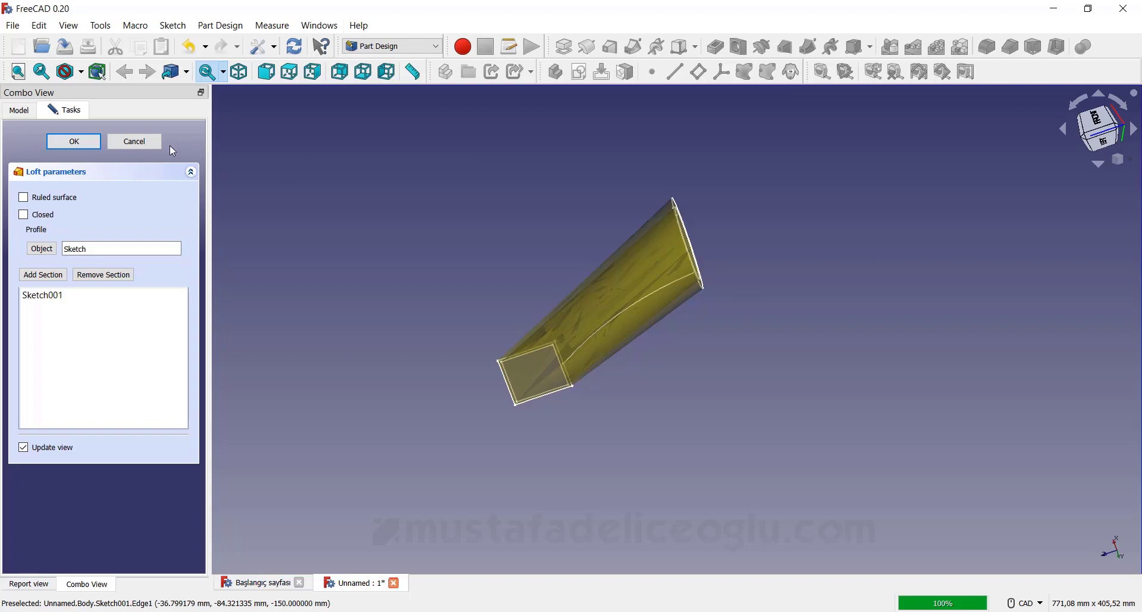
pyautogui.click(149, 143)
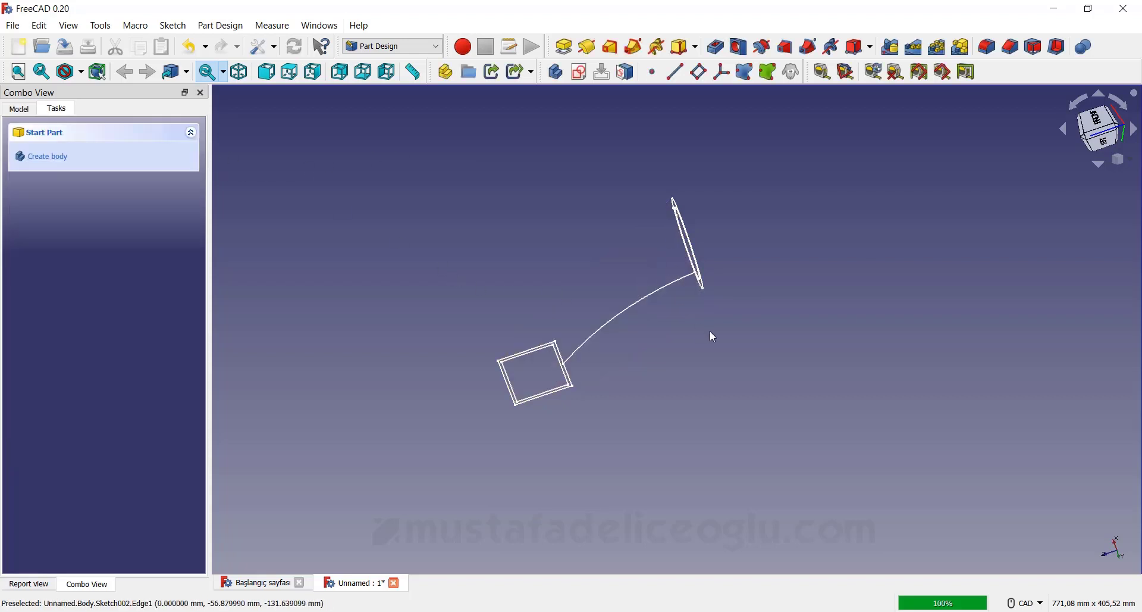
# Step: Start an additive pipe using the square Sketch as its profile
pyautogui.moveTo(714, 337)
pyautogui.mouseDown(button='middle')
pyautogui.moveTo(739, 293)
pyautogui.moveTo(756, 285)
pyautogui.moveTo(746, 278)
pyautogui.mouseUp(button='middle')
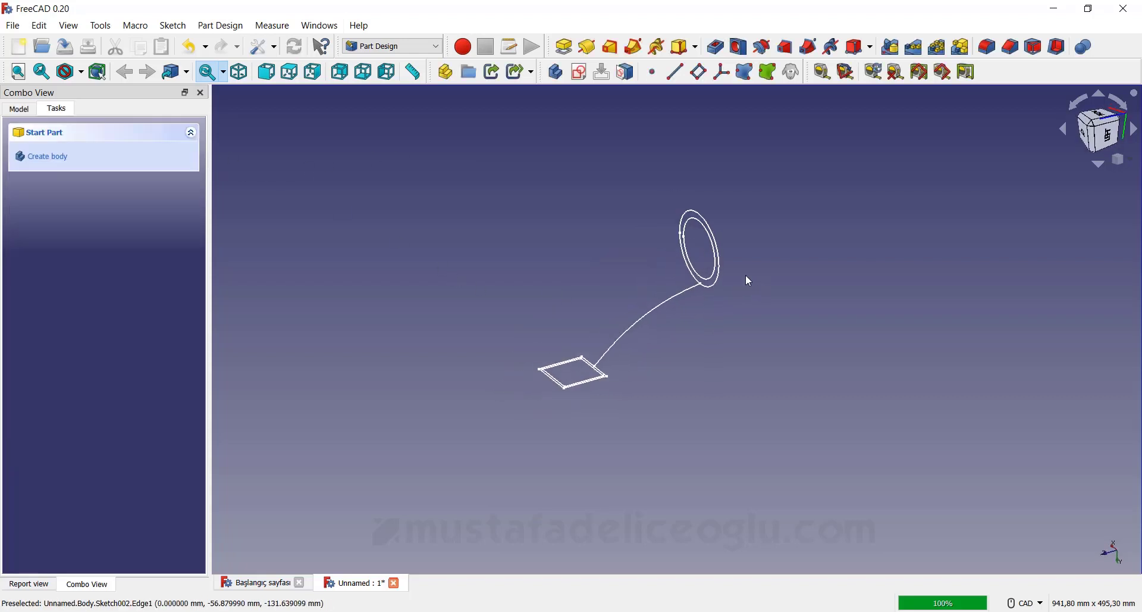
pyautogui.click(634, 46)
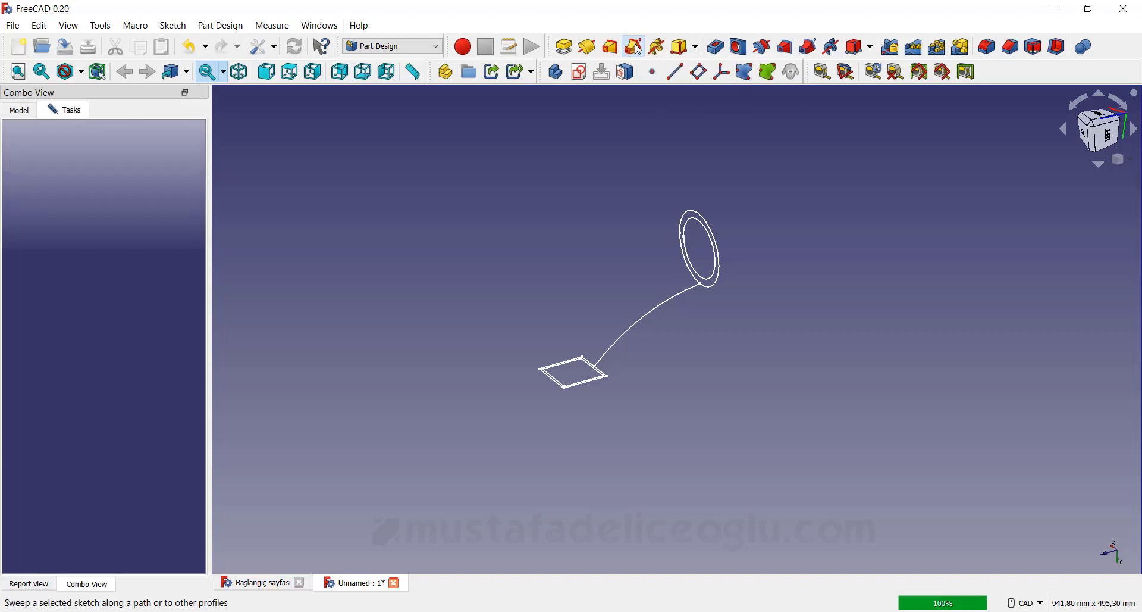
pyautogui.click(46, 201)
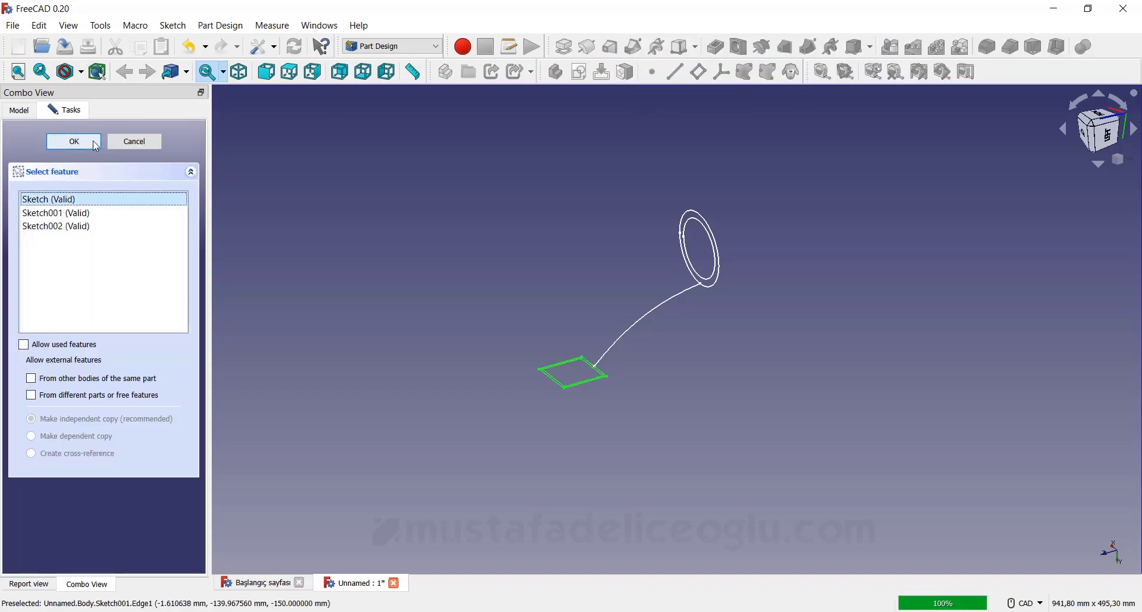
pyautogui.click(94, 143)
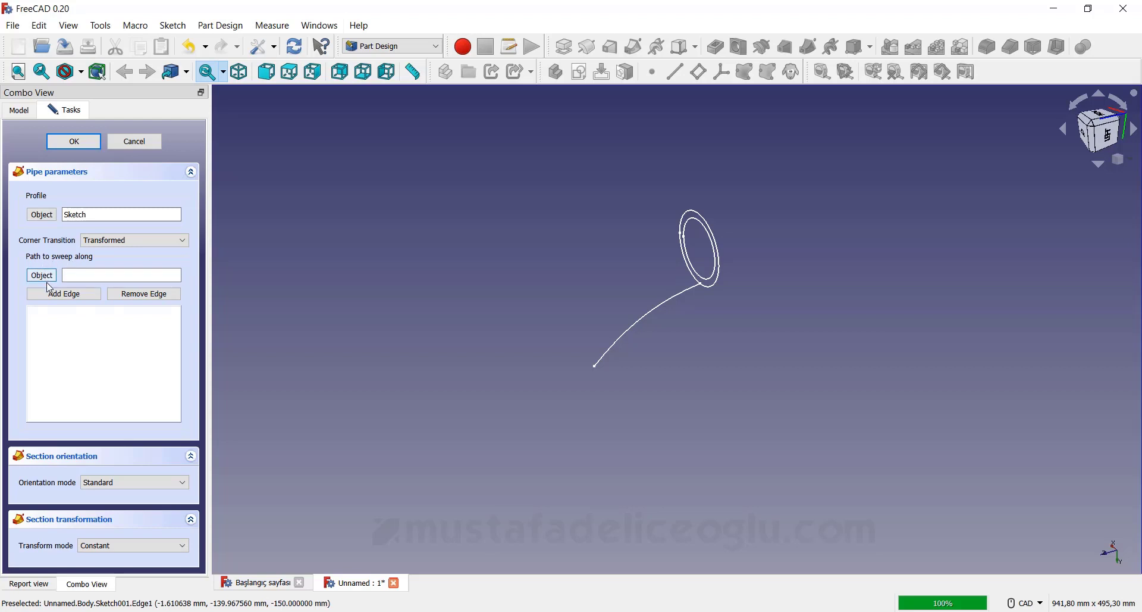
# Step: Set Sketch002's curved edge as the sweep path and inspect the tube preview
pyautogui.click(74, 297)
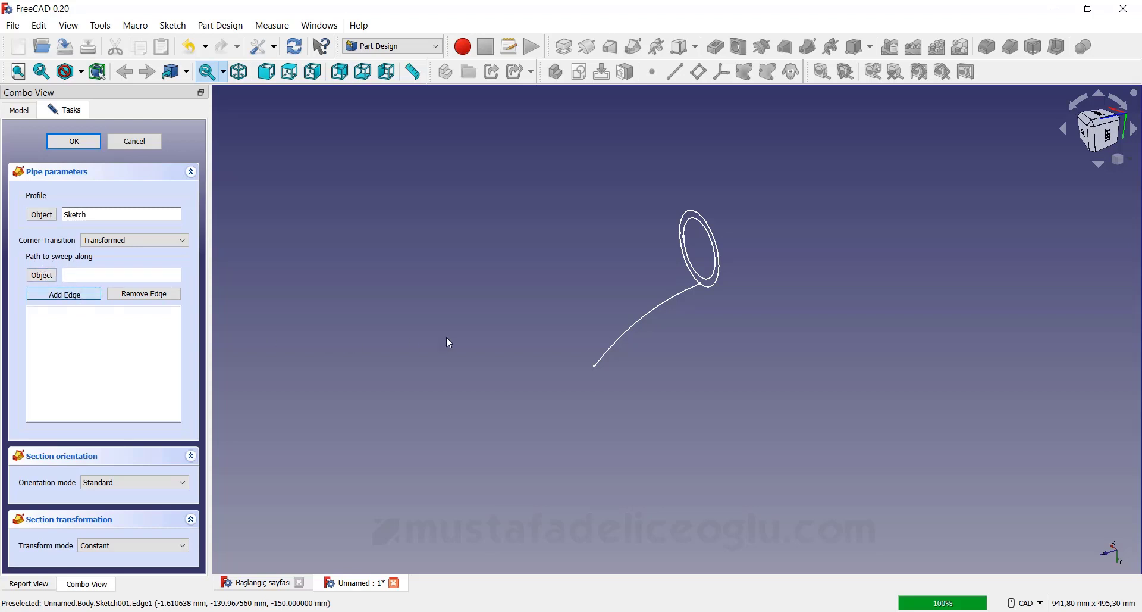
pyautogui.click(637, 324)
pyautogui.scroll(1, 684, 292)
pyautogui.scroll(2, 684, 292)
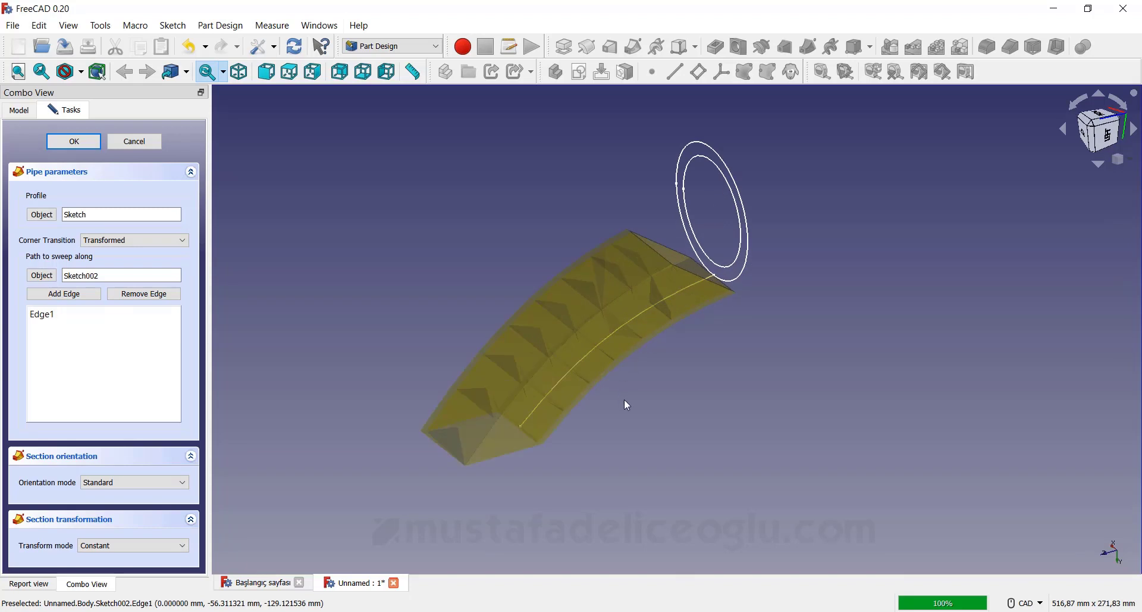
pyautogui.moveTo(625, 401)
pyautogui.mouseDown(button='middle')
pyautogui.moveTo(524, 303)
pyautogui.moveTo(536, 375)
pyautogui.moveTo(608, 422)
pyautogui.moveTo(609, 408)
pyautogui.mouseUp(button='middle')
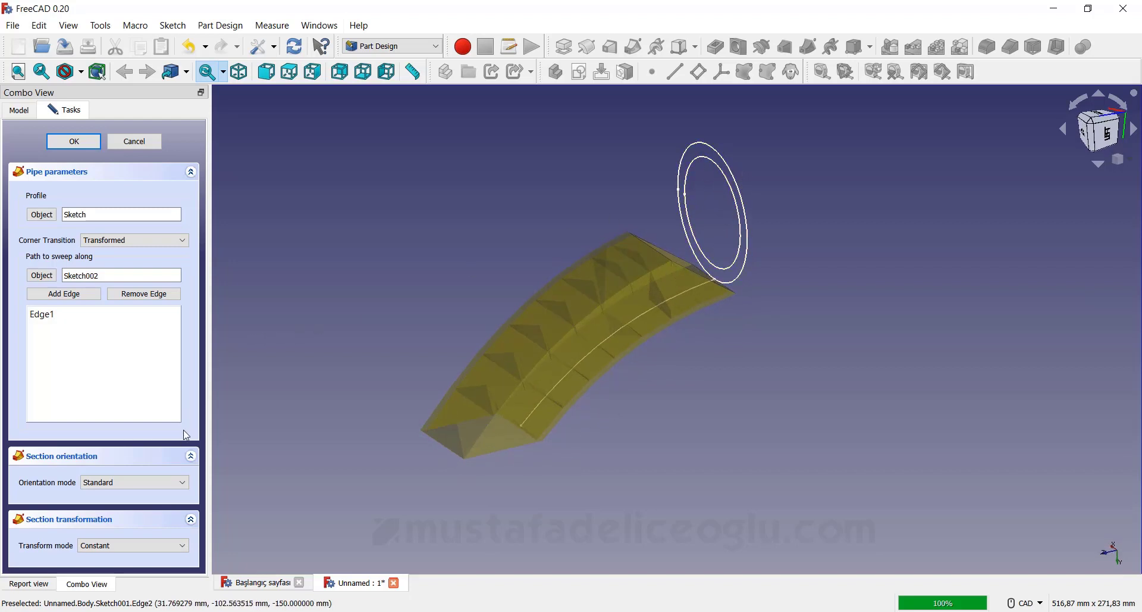
# Step: Switch the pipe to Multisection mode and add circle Sketch001 as its end section
pyautogui.click(96, 545)
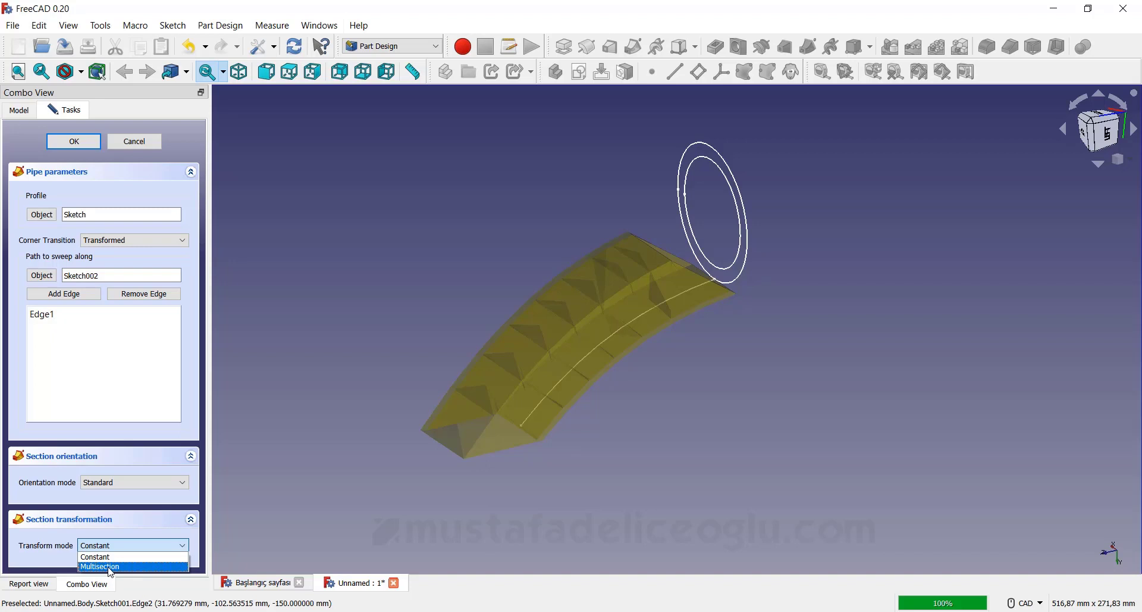
pyautogui.click(111, 566)
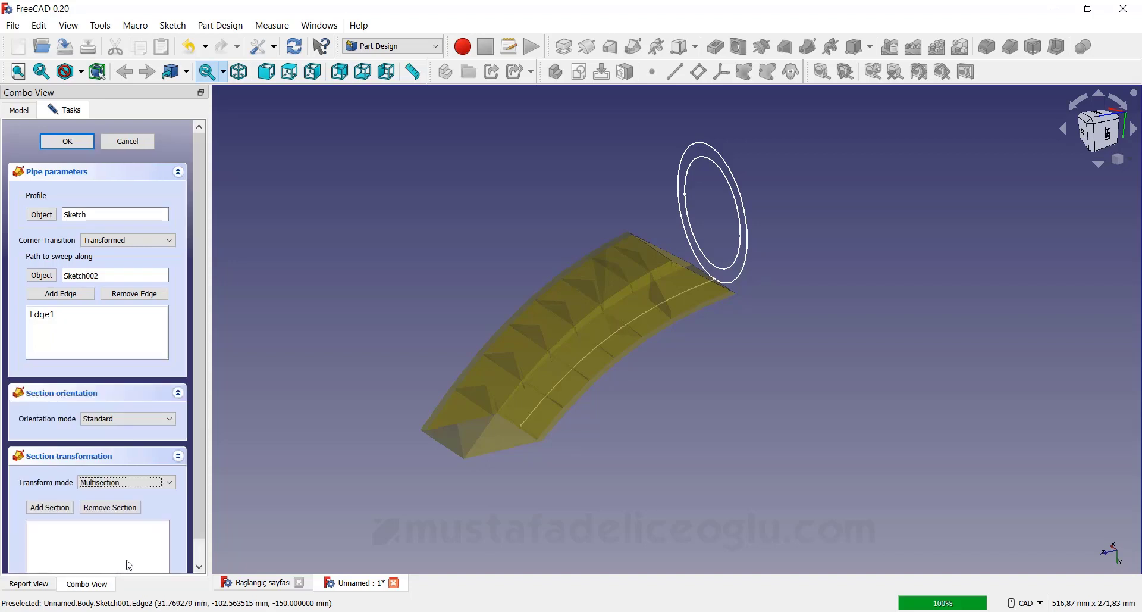
pyautogui.click(747, 259)
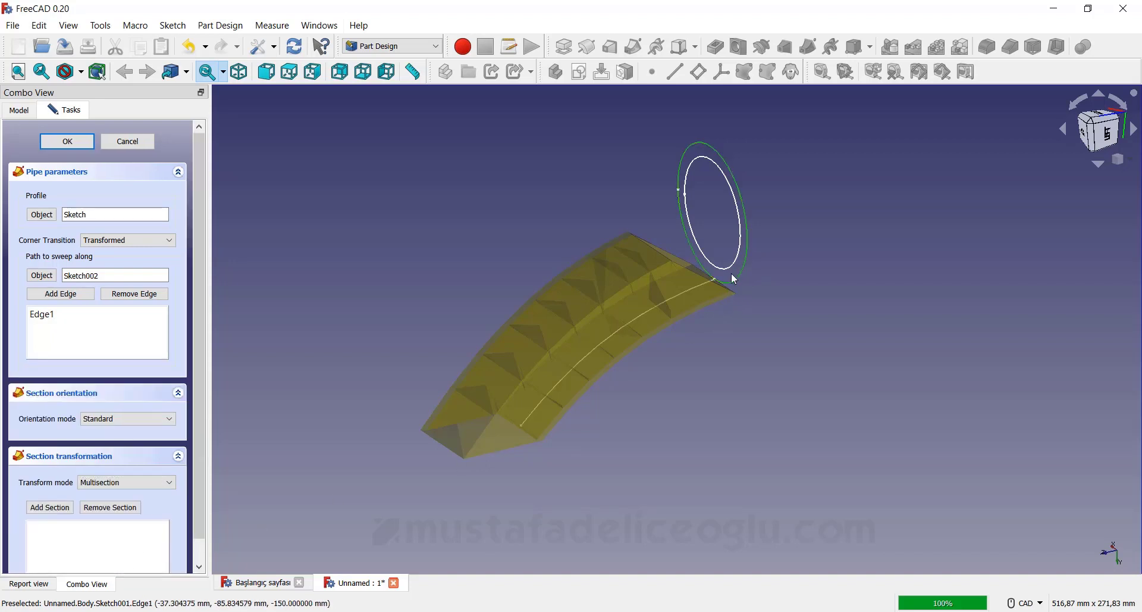
pyautogui.click(62, 512)
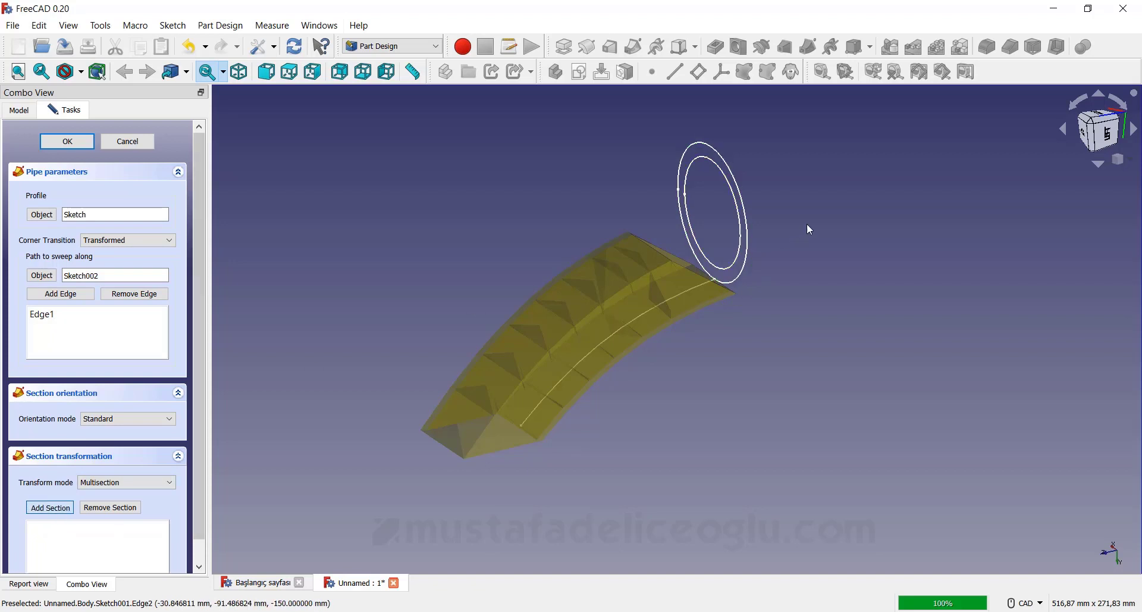
pyautogui.click(745, 273)
pyautogui.scroll(-2, 576, 278)
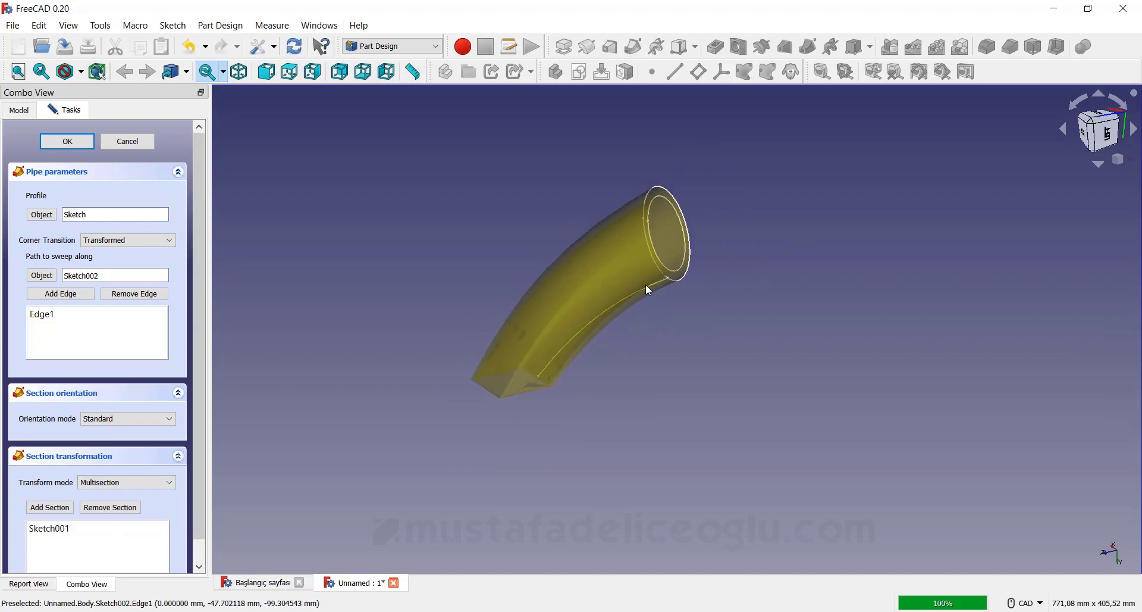
pyautogui.scroll(2, 692, 263)
pyautogui.moveTo(692, 263)
pyautogui.mouseDown(button='middle')
pyautogui.moveTo(652, 318)
pyautogui.moveTo(566, 352)
pyautogui.moveTo(709, 243)
pyautogui.mouseUp(button='middle')
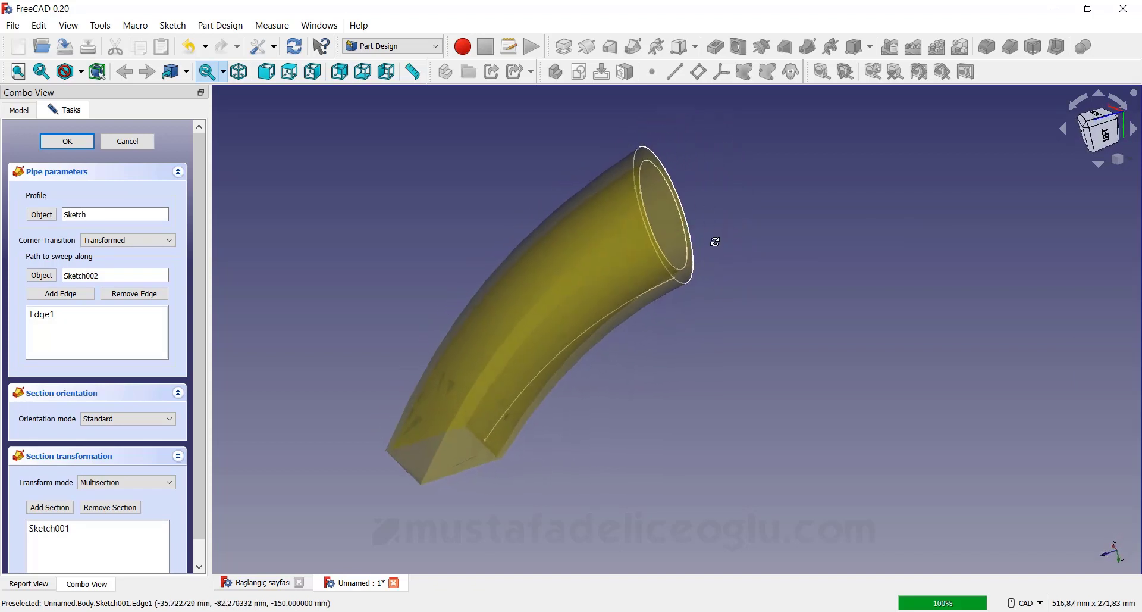
pyautogui.scroll(-2, 708, 258)
pyautogui.click(85, 145)
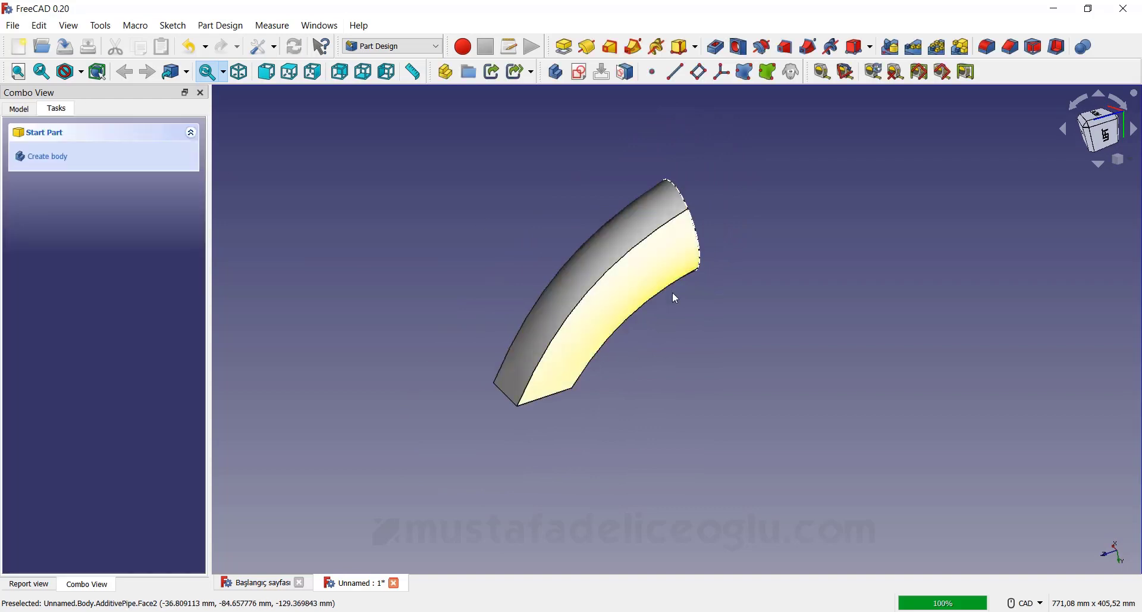
pyautogui.moveTo(637, 280)
pyautogui.mouseDown(button='middle')
pyautogui.moveTo(730, 356)
pyautogui.moveTo(778, 420)
pyautogui.moveTo(703, 293)
pyautogui.moveTo(640, 224)
pyautogui.moveTo(575, 190)
pyautogui.moveTo(548, 191)
pyautogui.moveTo(604, 275)
pyautogui.moveTo(599, 186)
pyautogui.moveTo(580, 393)
pyautogui.moveTo(627, 291)
pyautogui.moveTo(576, 324)
pyautogui.mouseUp(button='middle')
pyautogui.scroll(3, 541, 367)
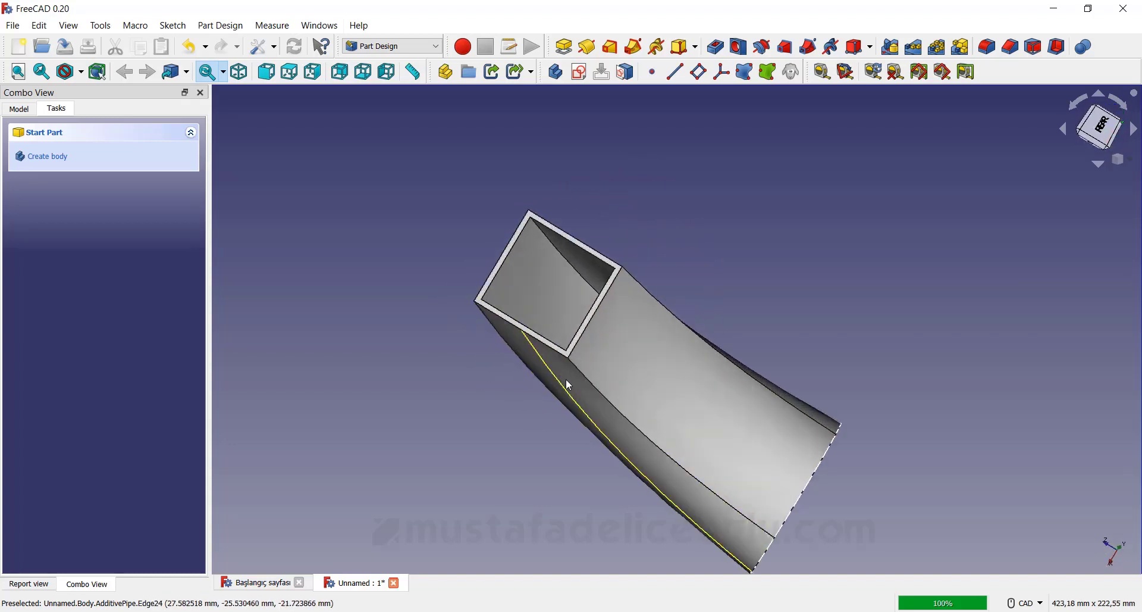
pyautogui.scroll(-3, 568, 375)
pyautogui.moveTo(617, 237); pyautogui.dragTo(620, 358, button='middle')
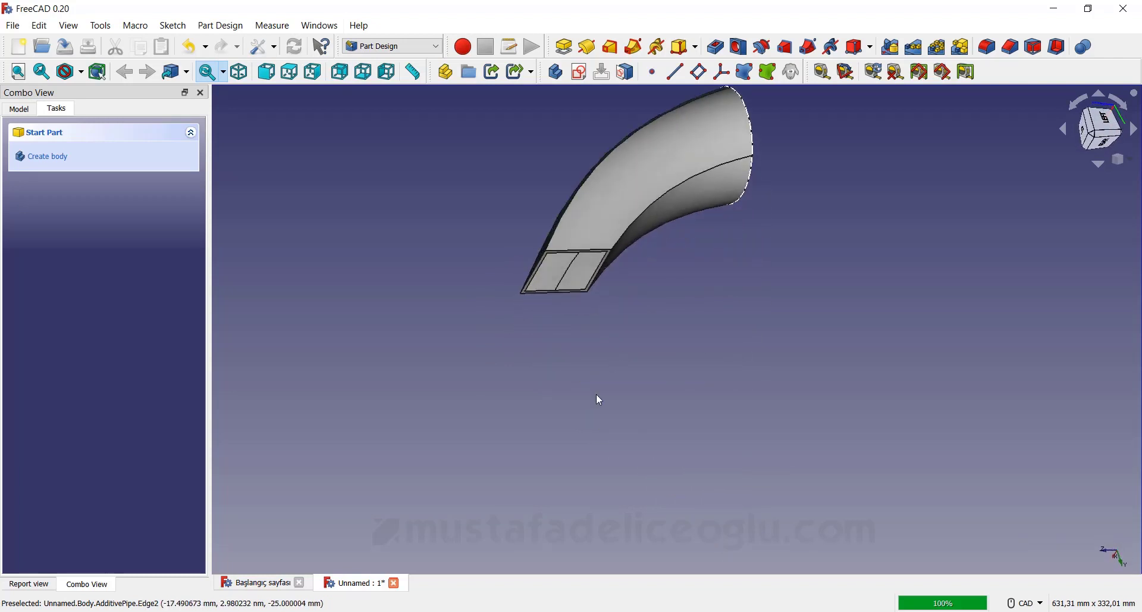
pyautogui.scroll(-3, 597, 395)
pyautogui.scroll(3, 595, 249)
pyautogui.moveTo(599, 224)
pyautogui.mouseDown(button='middle')
pyautogui.moveTo(634, 229)
pyautogui.moveTo(586, 212)
pyautogui.moveTo(671, 204)
pyautogui.moveTo(722, 243)
pyautogui.moveTo(753, 295)
pyautogui.moveTo(740, 280)
pyautogui.moveTo(701, 321)
pyautogui.moveTo(607, 287)
pyautogui.moveTo(597, 378)
pyautogui.moveTo(600, 314)
pyautogui.mouseUp(button='middle')
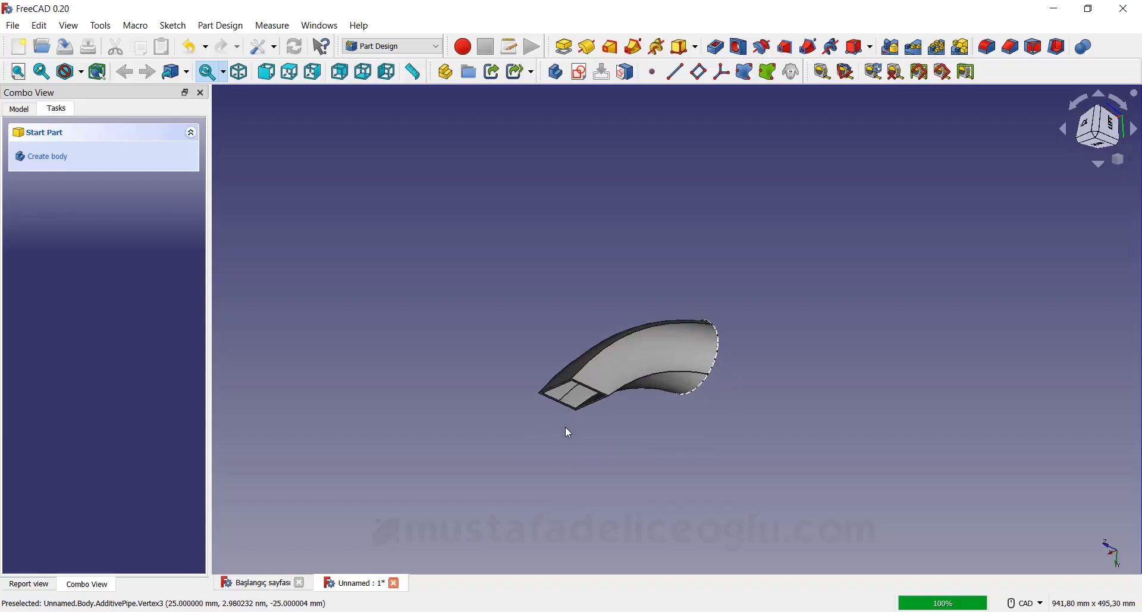
pyautogui.scroll(5, 654, 381)
pyautogui.moveTo(654, 378); pyautogui.dragTo(655, 348, button='middle')
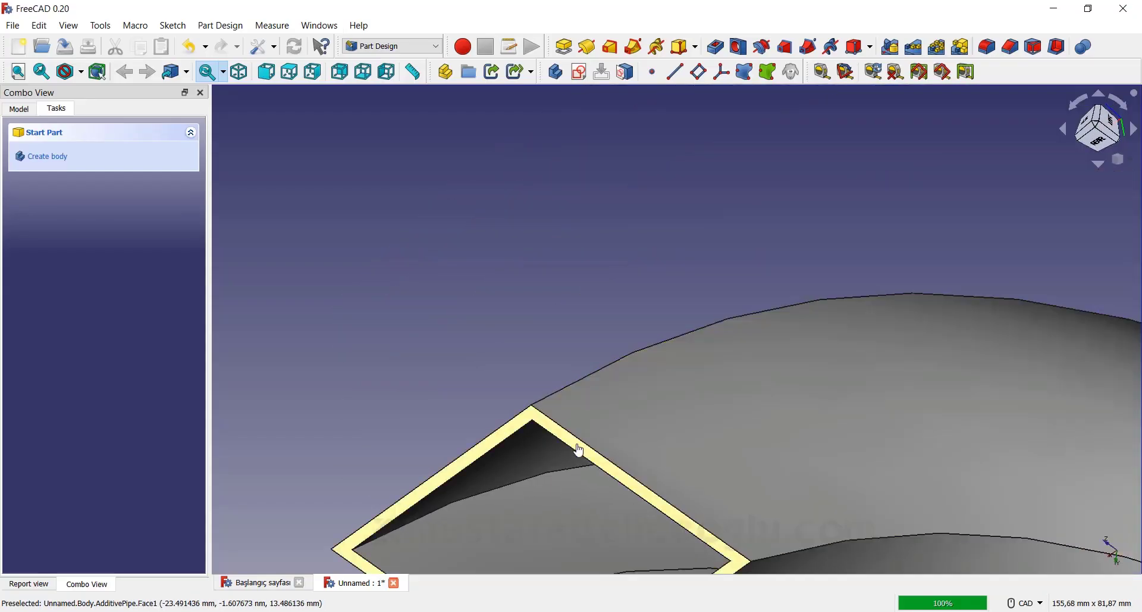
# Step: Start a new sketch on the pipe's square end face
pyautogui.click(579, 451)
pyautogui.click(579, 72)
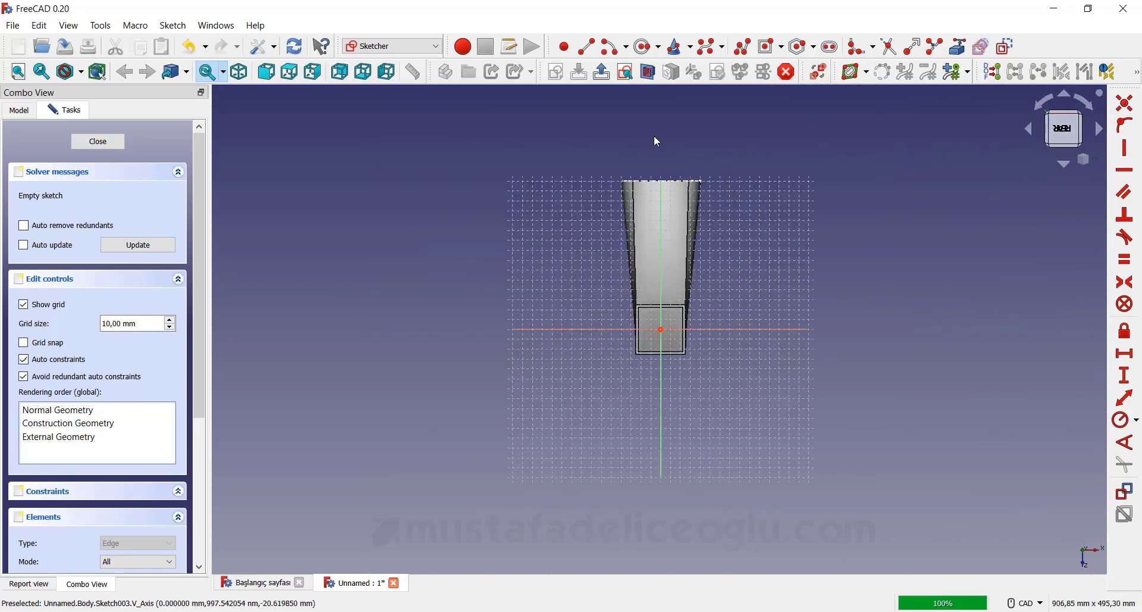
pyautogui.scroll(5, 679, 320)
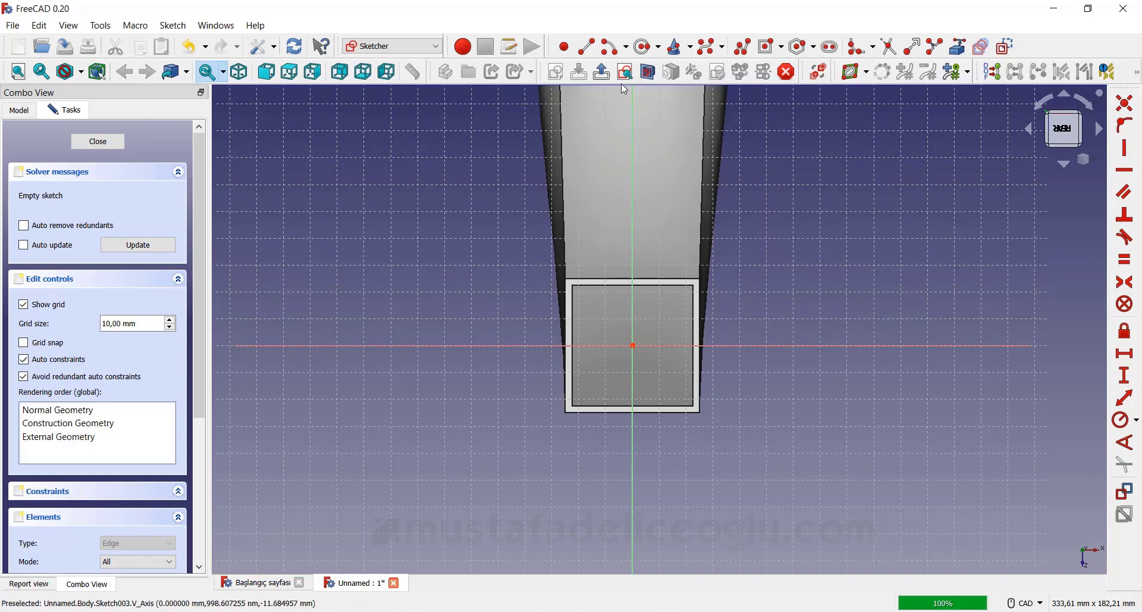
# Step: Draw a circle centred on the origin and constrain its radius to 45 mm
pyautogui.click(634, 345)
pyautogui.click(736, 255)
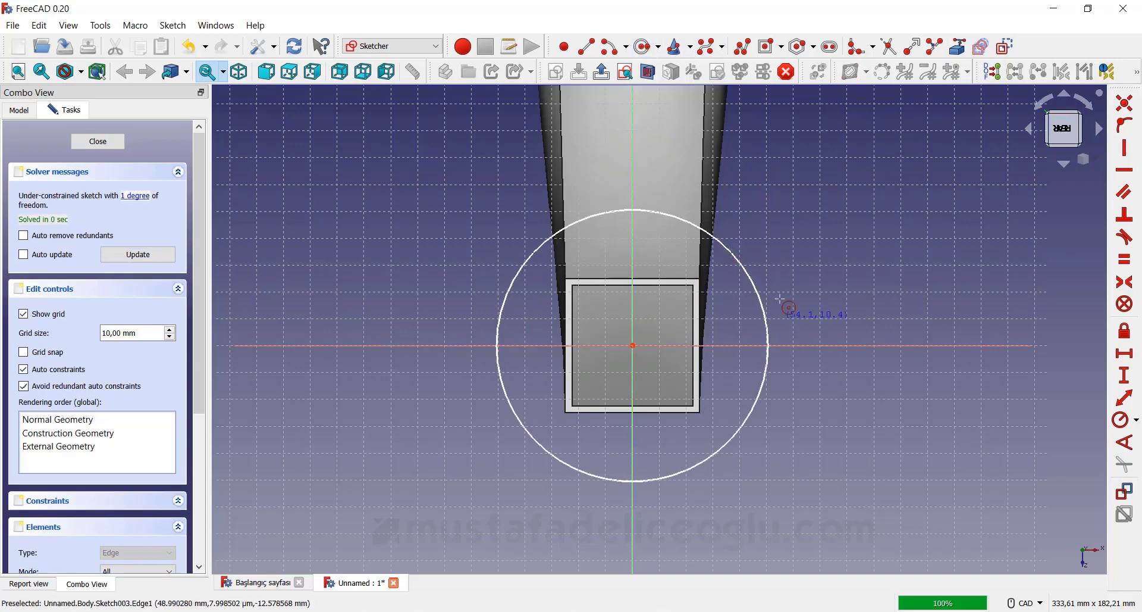
pyautogui.rightClick(783, 283)
pyautogui.click(755, 284)
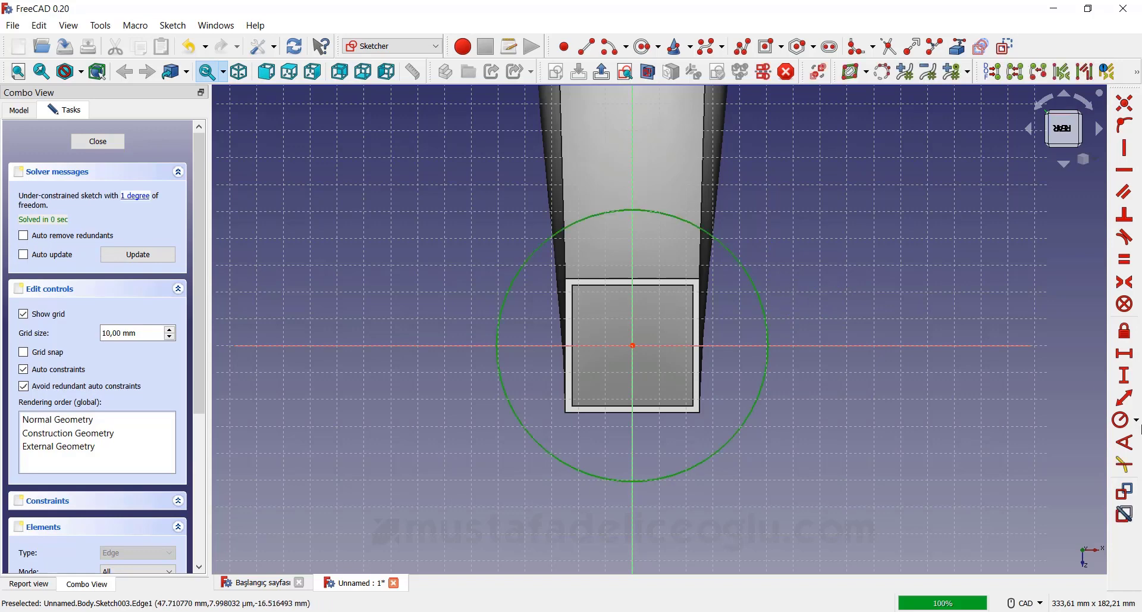
pyautogui.click(1126, 419)
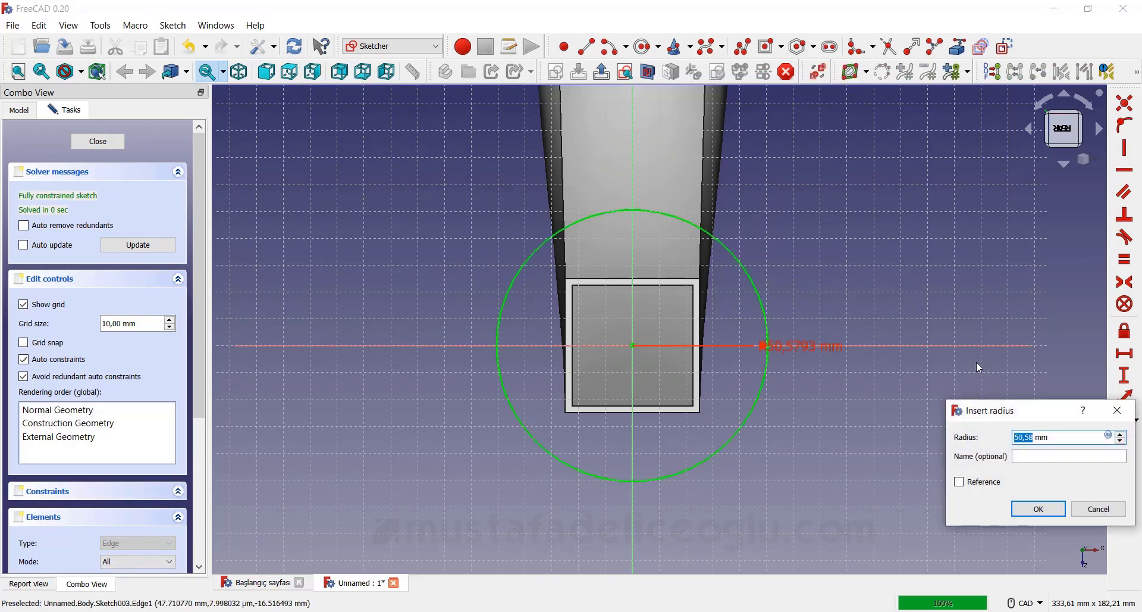
pyautogui.write('45')
pyautogui.press('Return')
pyautogui.scroll(1, 654, 244)
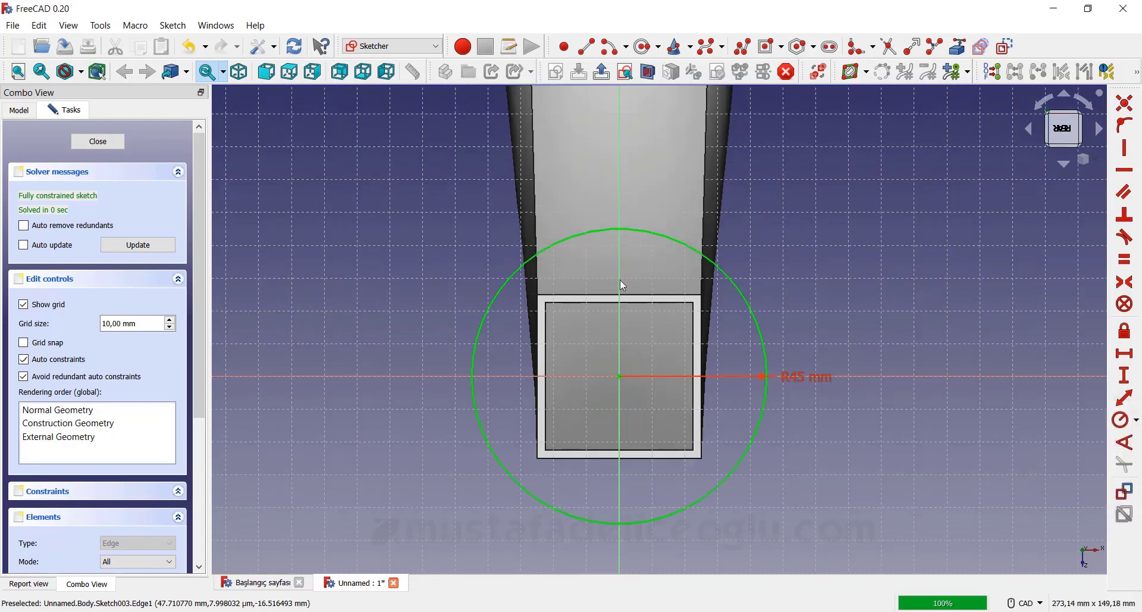
pyautogui.scroll(2, 620, 280)
pyautogui.scroll(-1, 714, 324)
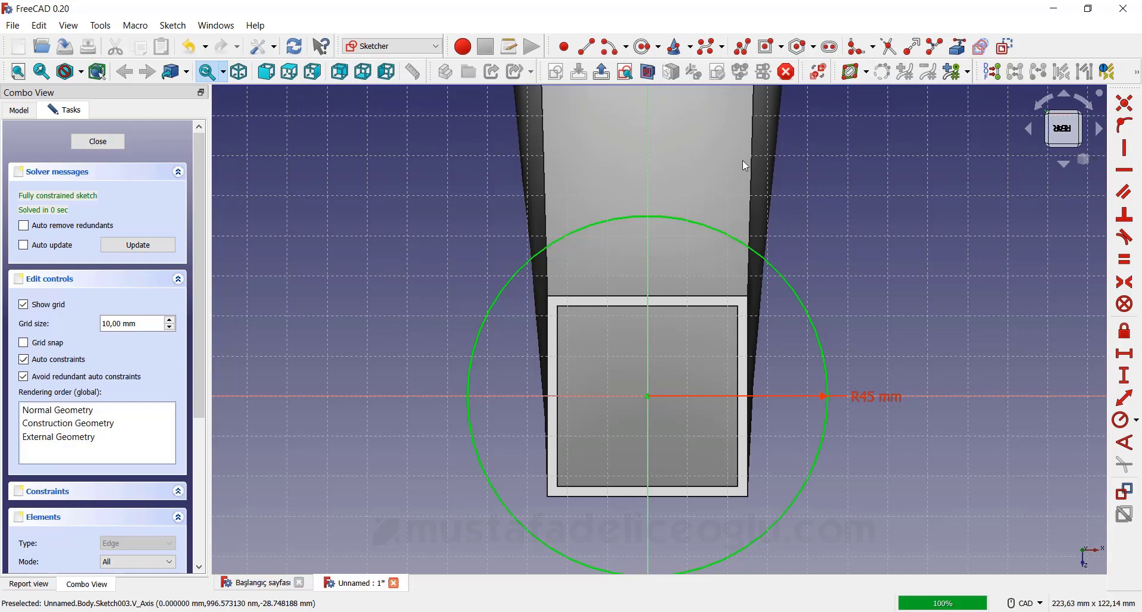
# Step: Draw a centred rectangle from the origin inside the square end
pyautogui.click(767, 51)
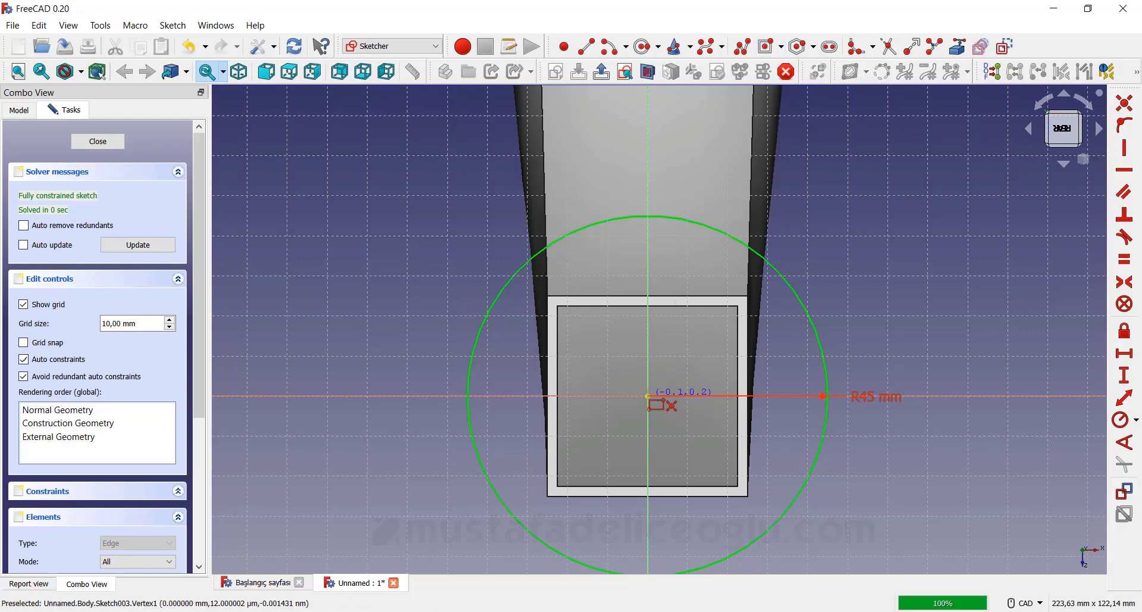
pyautogui.click(647, 396)
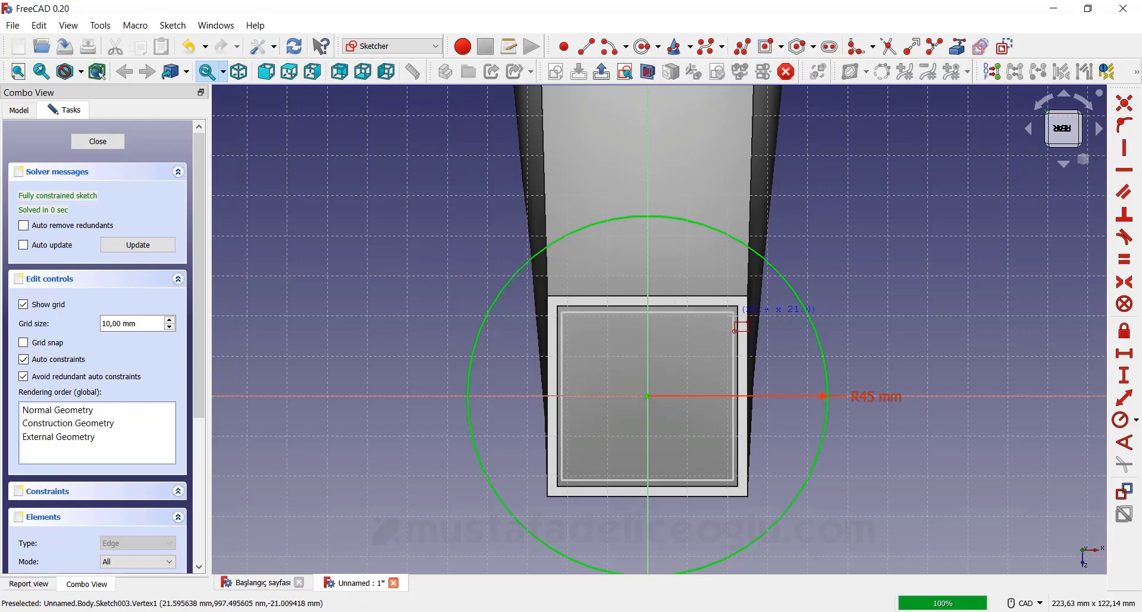
pyautogui.click(723, 319)
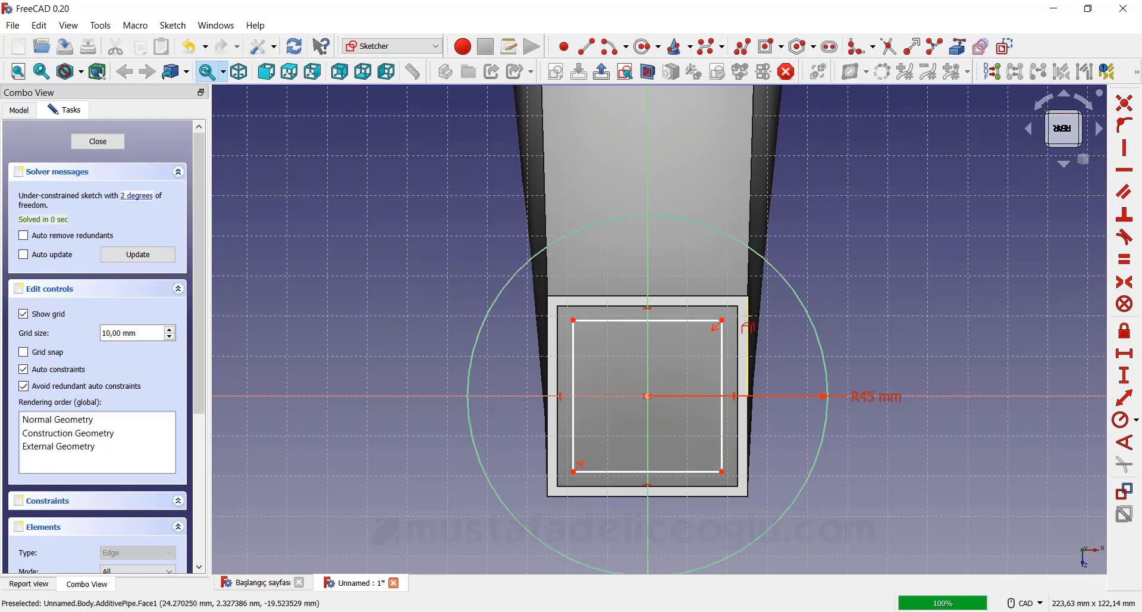
pyautogui.scroll(2, 739, 310)
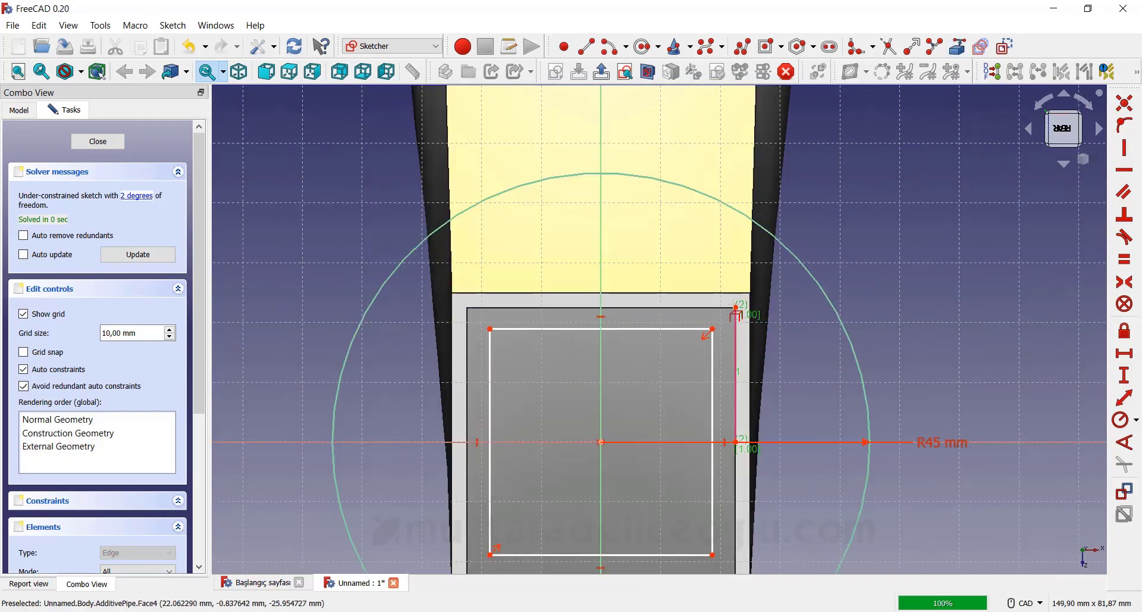
# Step: Make the rectangle's corner coincident with the square's corner, fully constraining the sketch
pyautogui.click(714, 330)
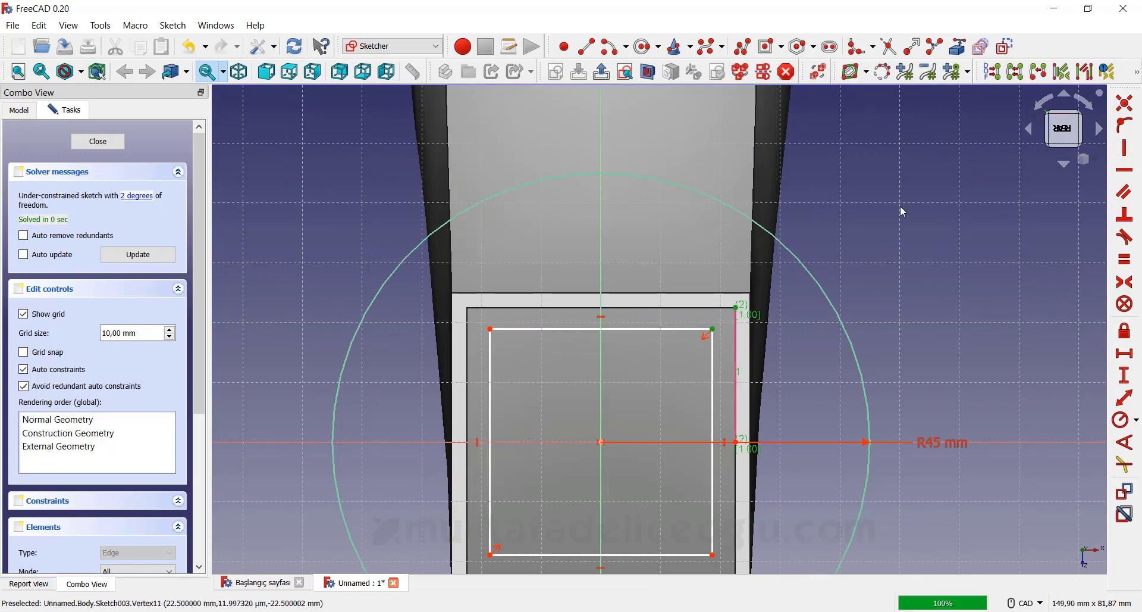
pyautogui.click(1125, 104)
pyautogui.scroll(-3, 767, 219)
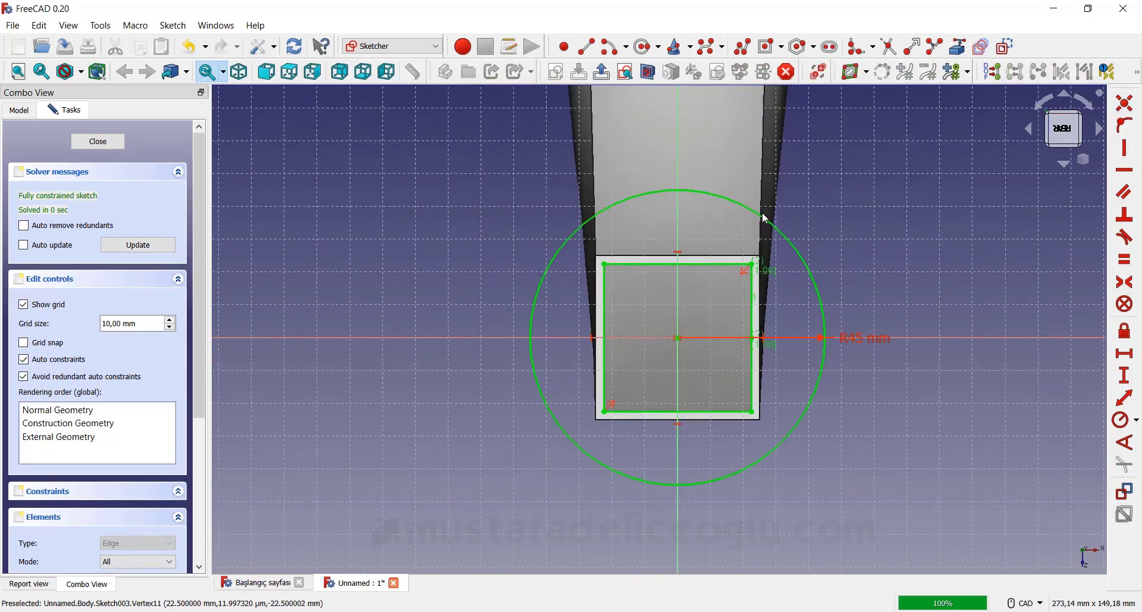
pyautogui.scroll(1, 798, 250)
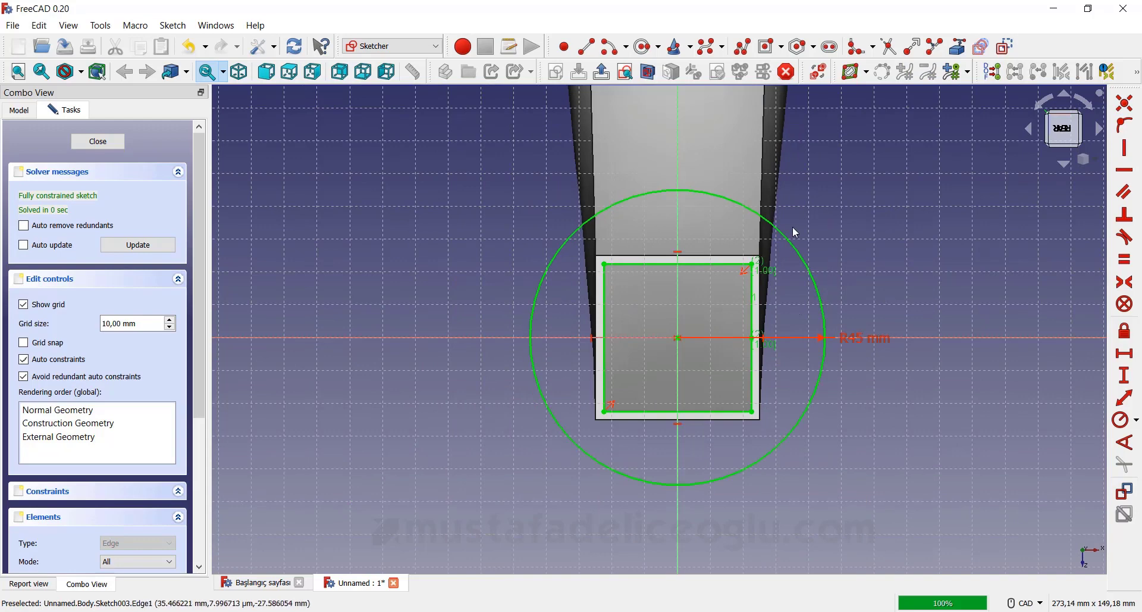
pyautogui.scroll(-2, 794, 226)
pyautogui.scroll(2, 818, 178)
pyautogui.scroll(1, 808, 190)
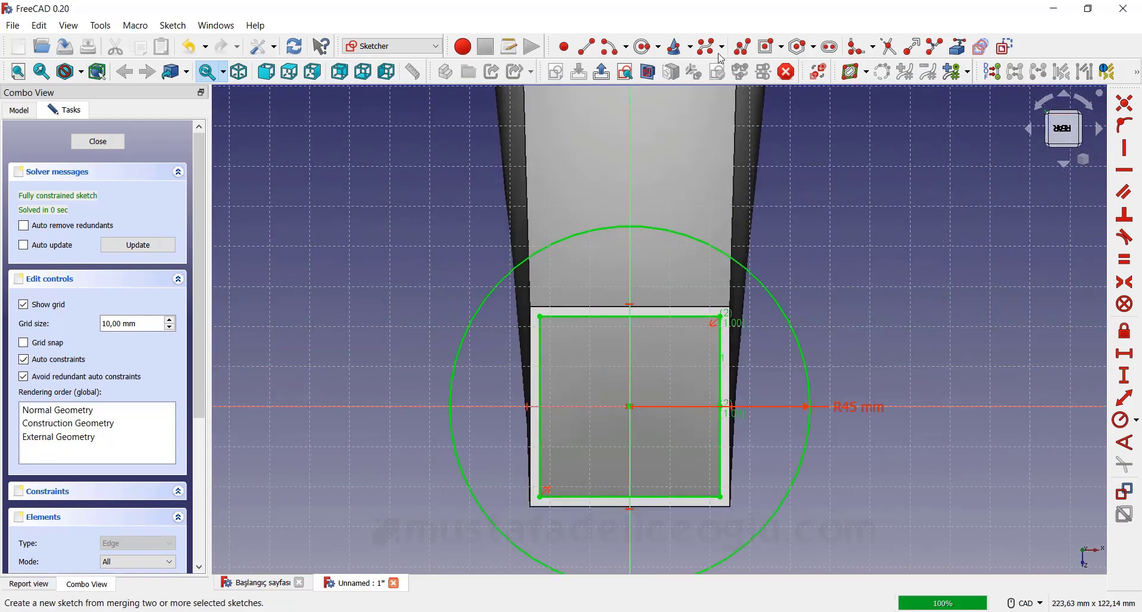
# Step: Draw two bolt-hole circles, one above and one left of centre, and move the R45 dimension aside
pyautogui.click(644, 47)
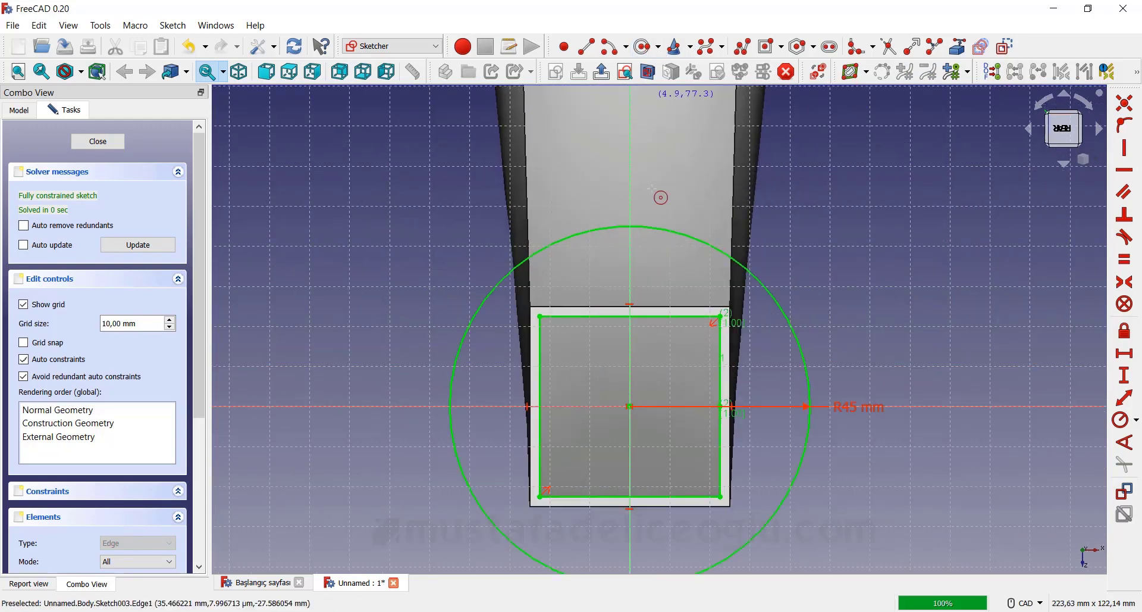
pyautogui.click(630, 252)
pyautogui.click(615, 252)
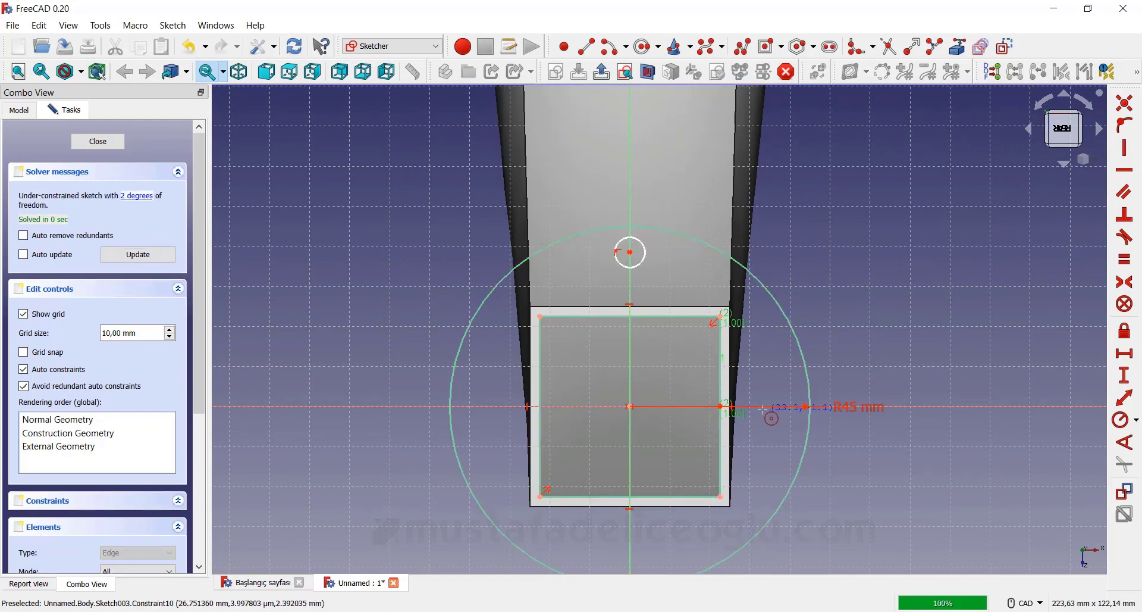
pyautogui.click(506, 406)
pyautogui.click(507, 391)
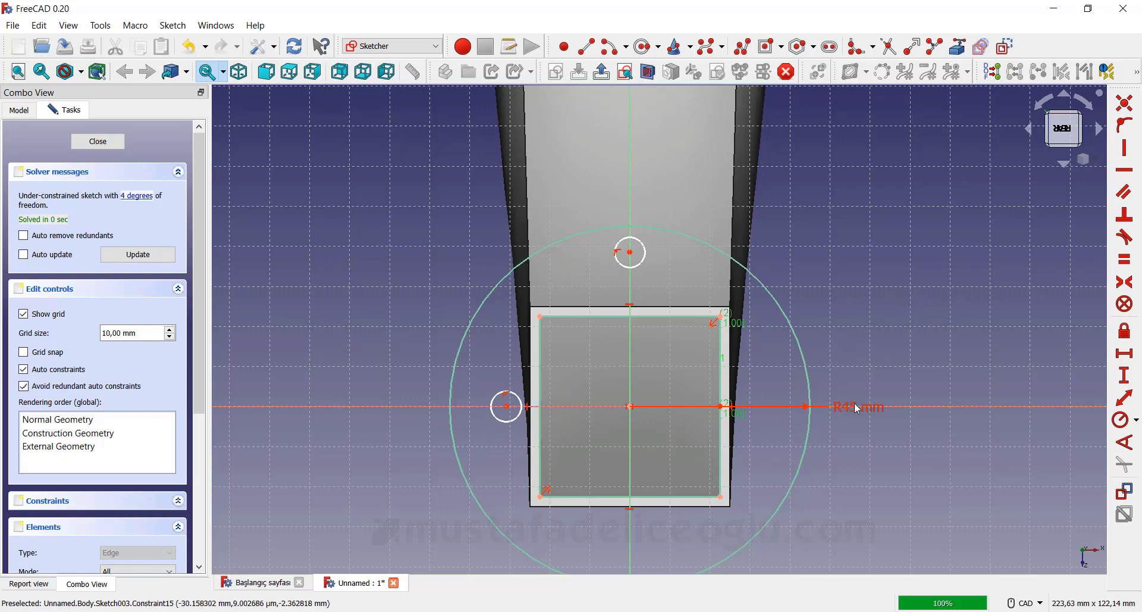
pyautogui.moveTo(859, 409); pyautogui.dragTo(865, 253)
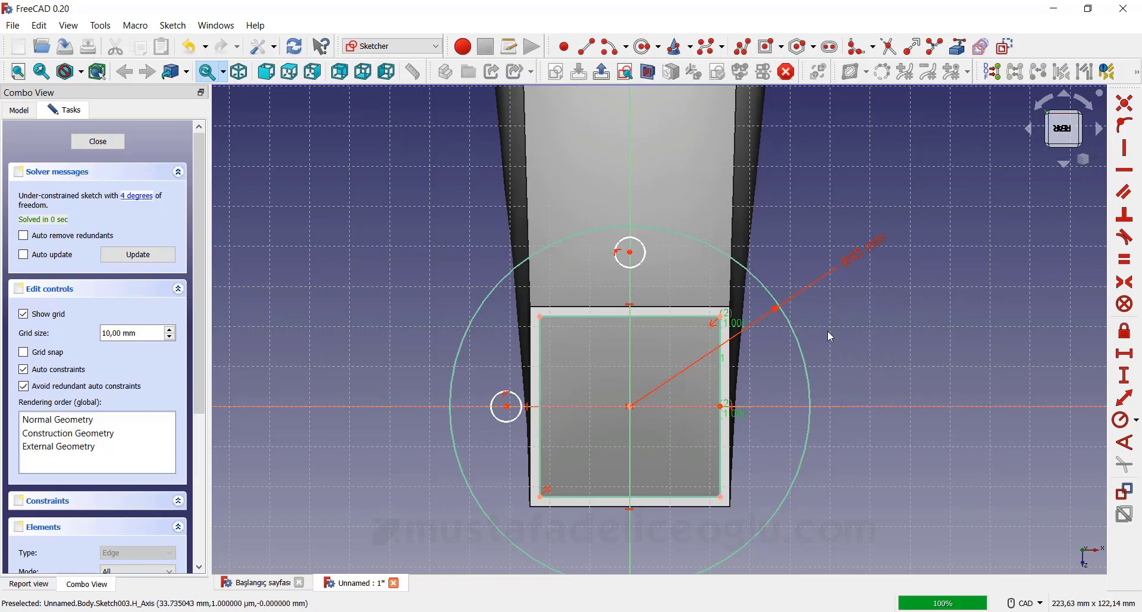
# Step: Give the top hole a 4 mm radius and a 35 mm vertical distance from centre
pyautogui.click(646, 262)
pyautogui.click(1126, 420)
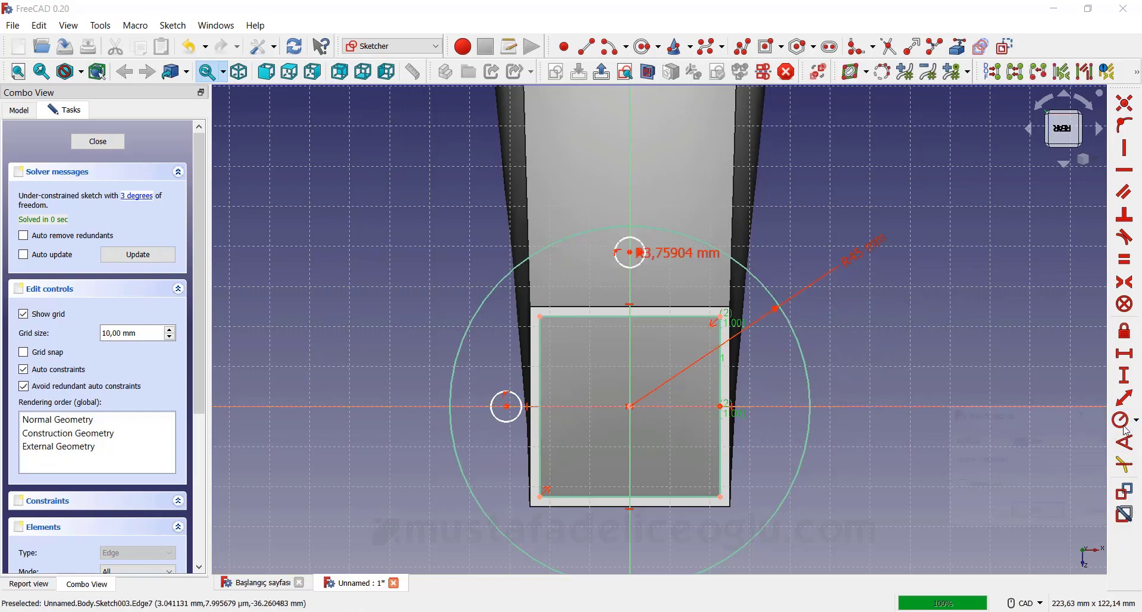
pyautogui.write('3')
pyautogui.press('Return')
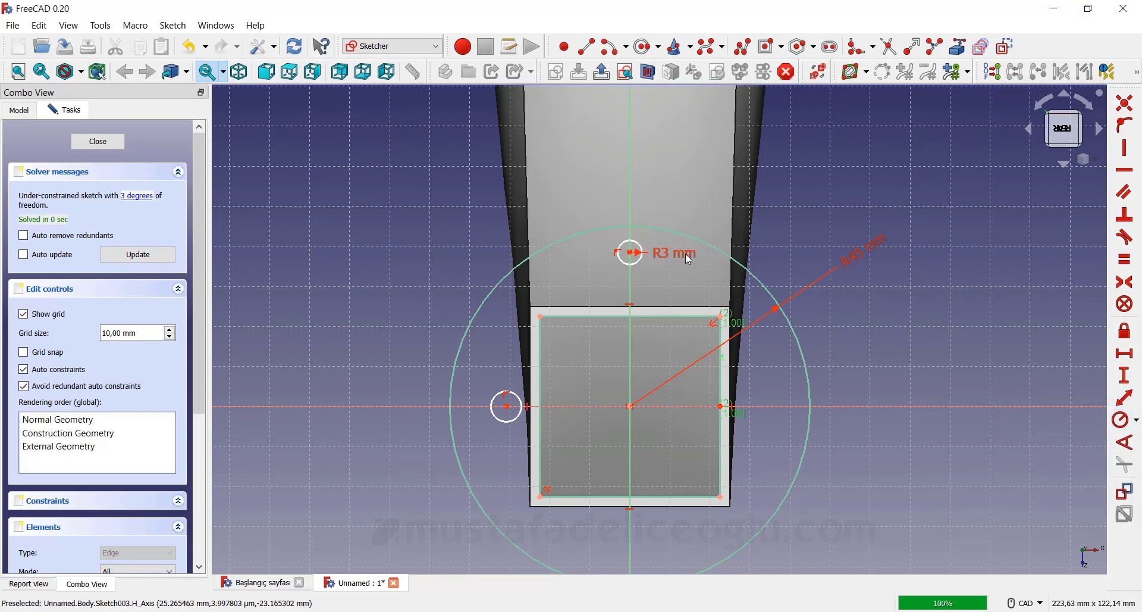
pyautogui.doubleClick(663, 257)
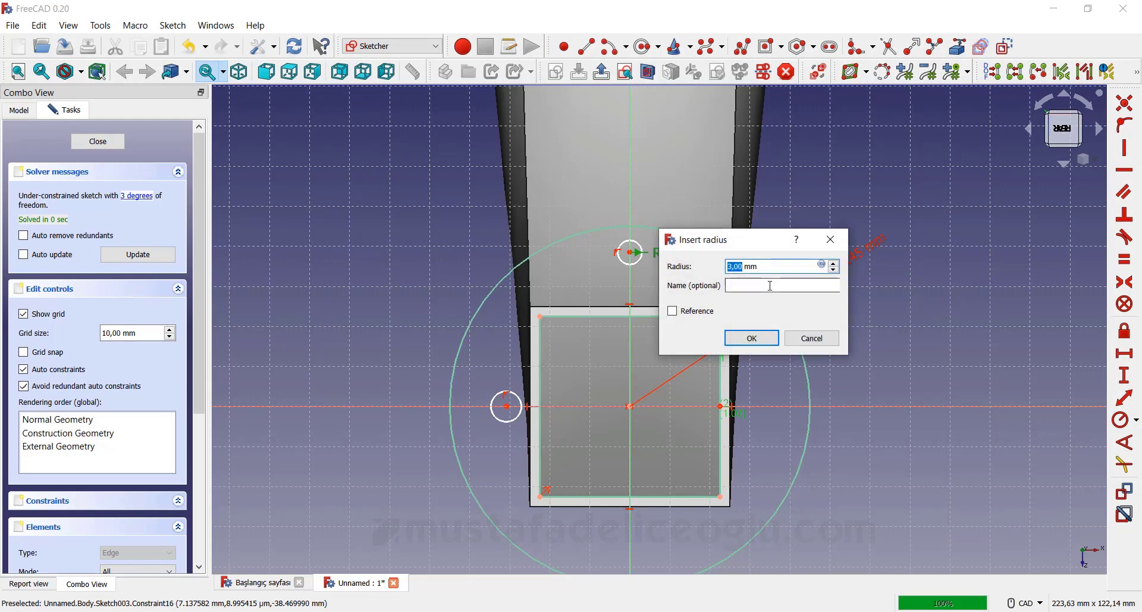
pyautogui.press('Return')
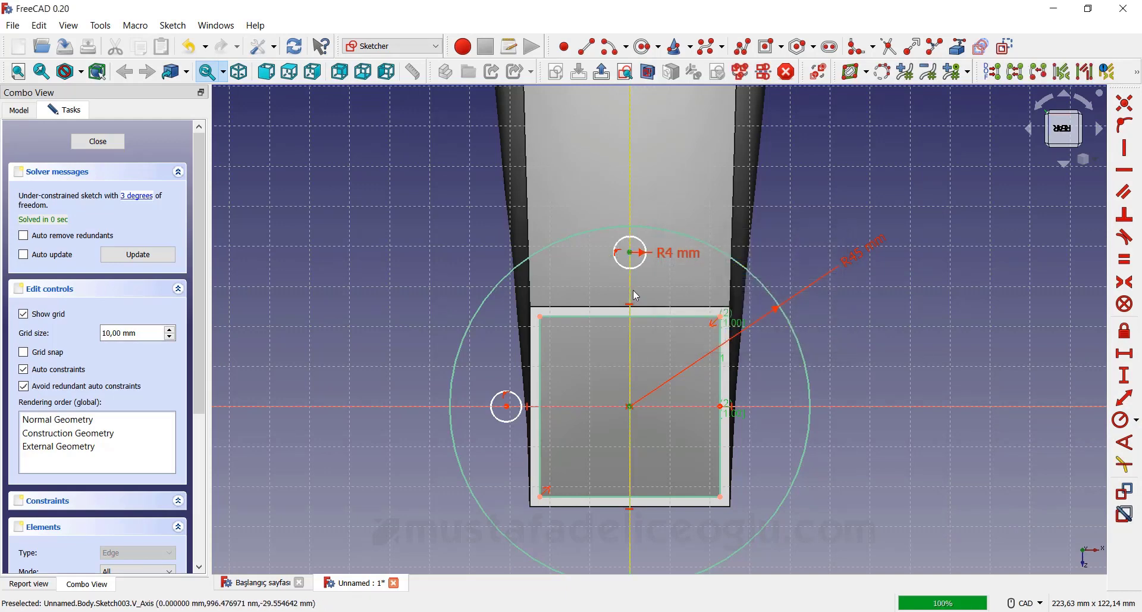
pyautogui.click(1125, 375)
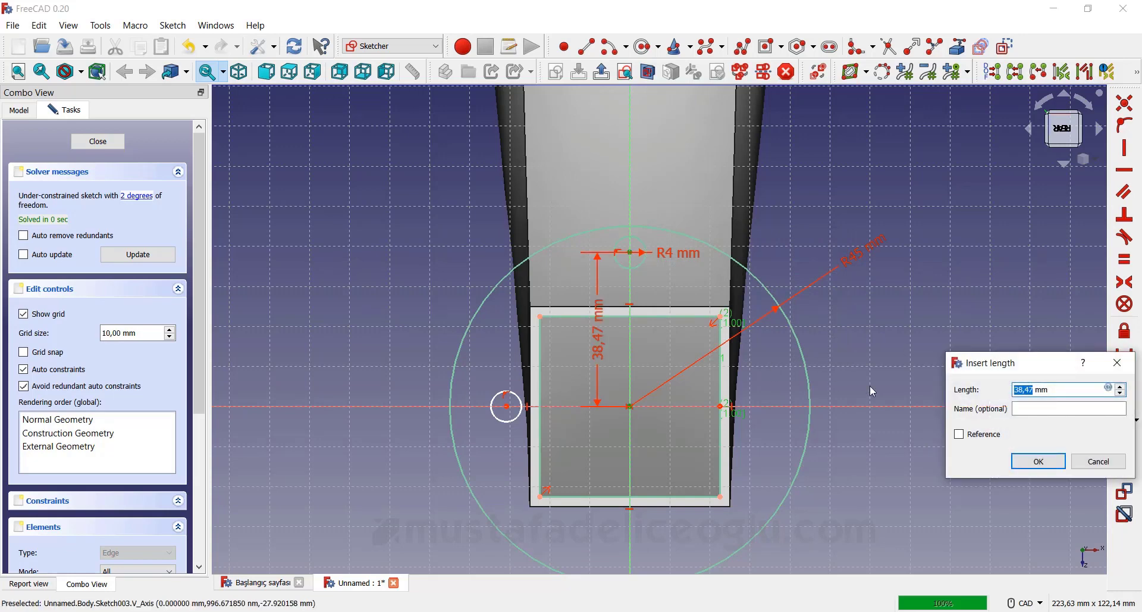
pyautogui.write('5')
pyautogui.press('Return')
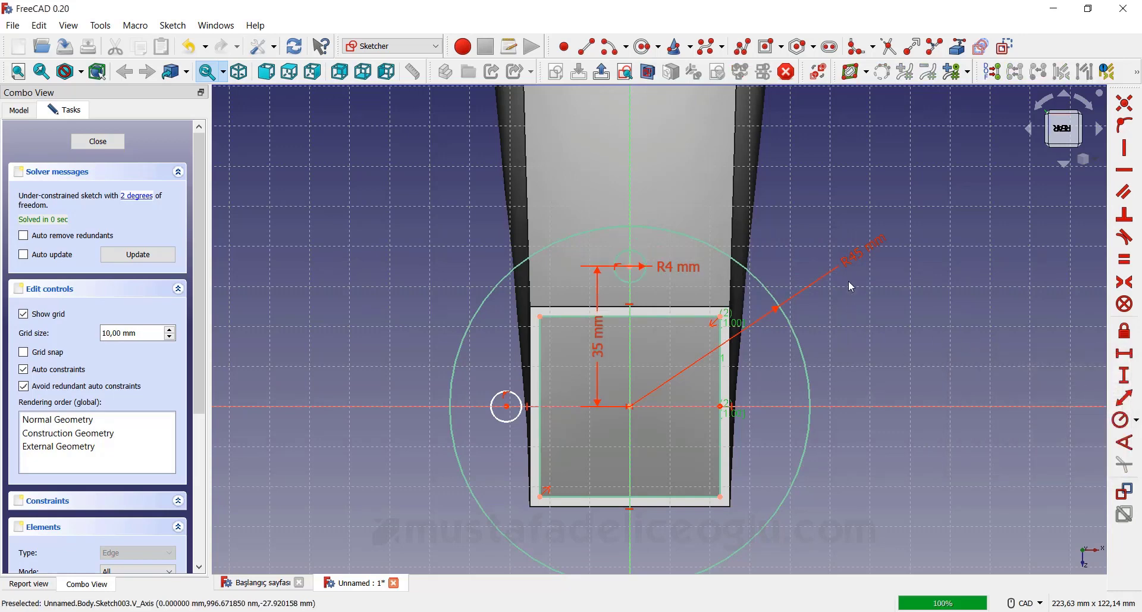
# Step: Make the left hole equal to the top one, 35 mm horizontally from the origin
pyautogui.click(505, 395)
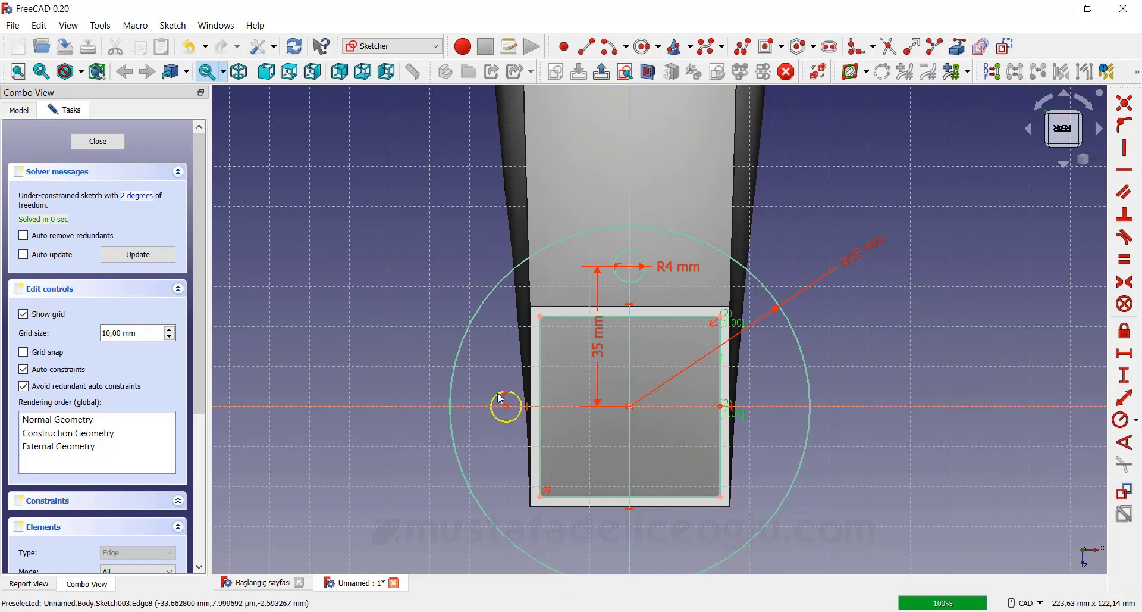
pyautogui.click(625, 285)
pyautogui.press('e')
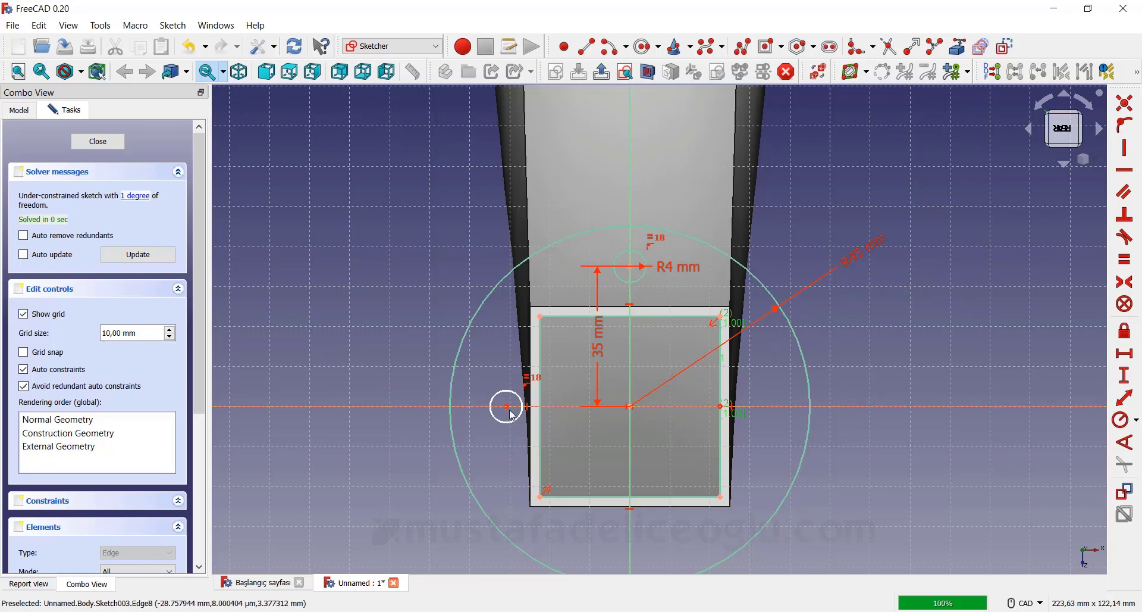
pyautogui.click(507, 407)
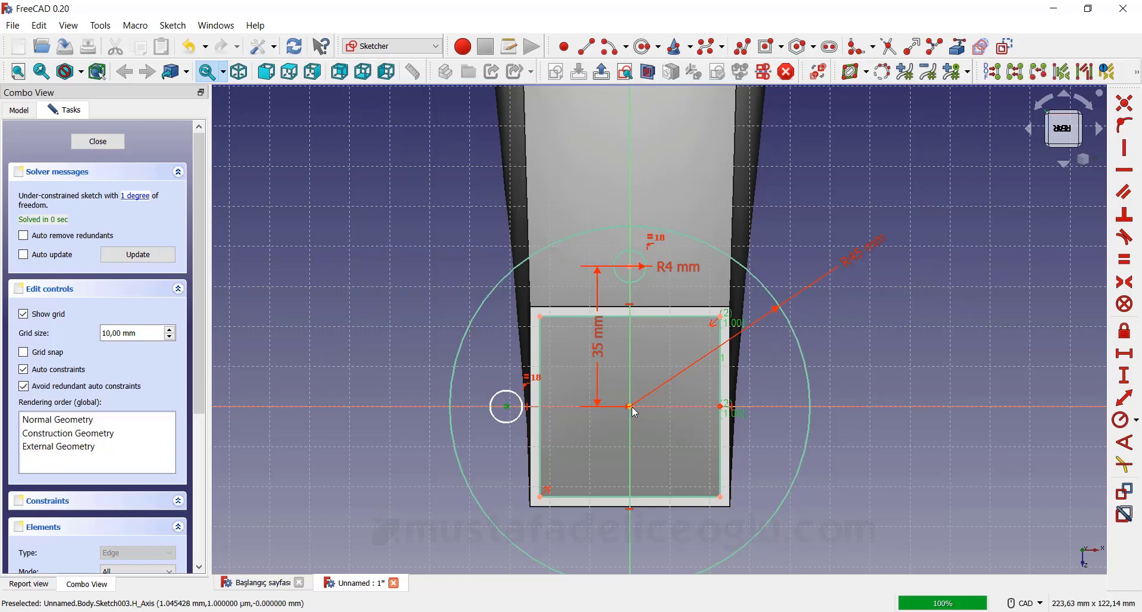
pyautogui.click(632, 406)
pyautogui.click(1126, 353)
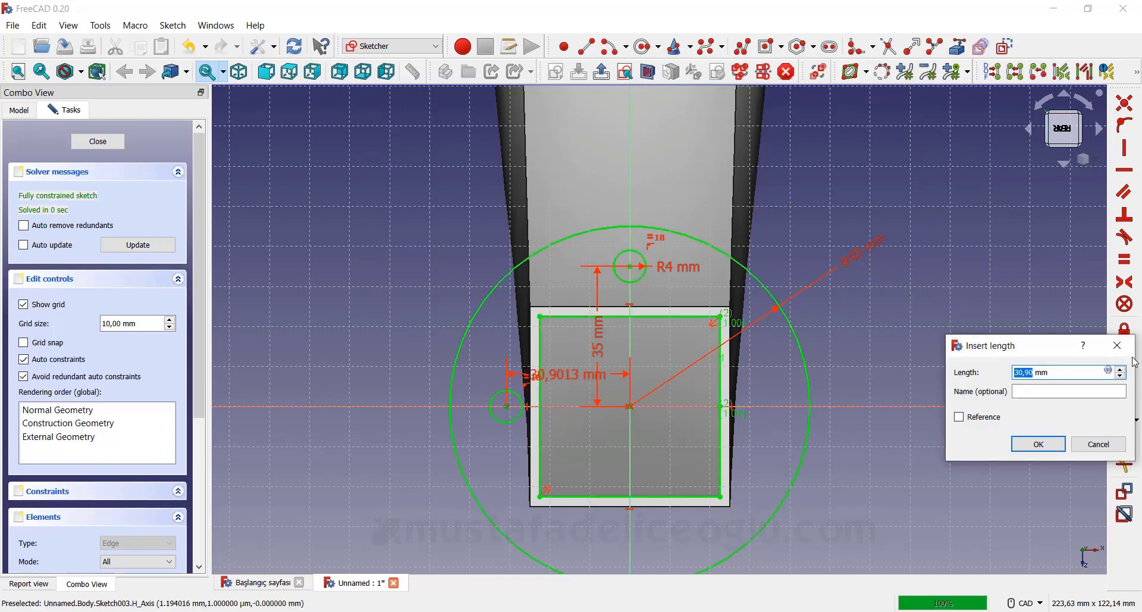
pyautogui.write('35')
pyautogui.press('Return')
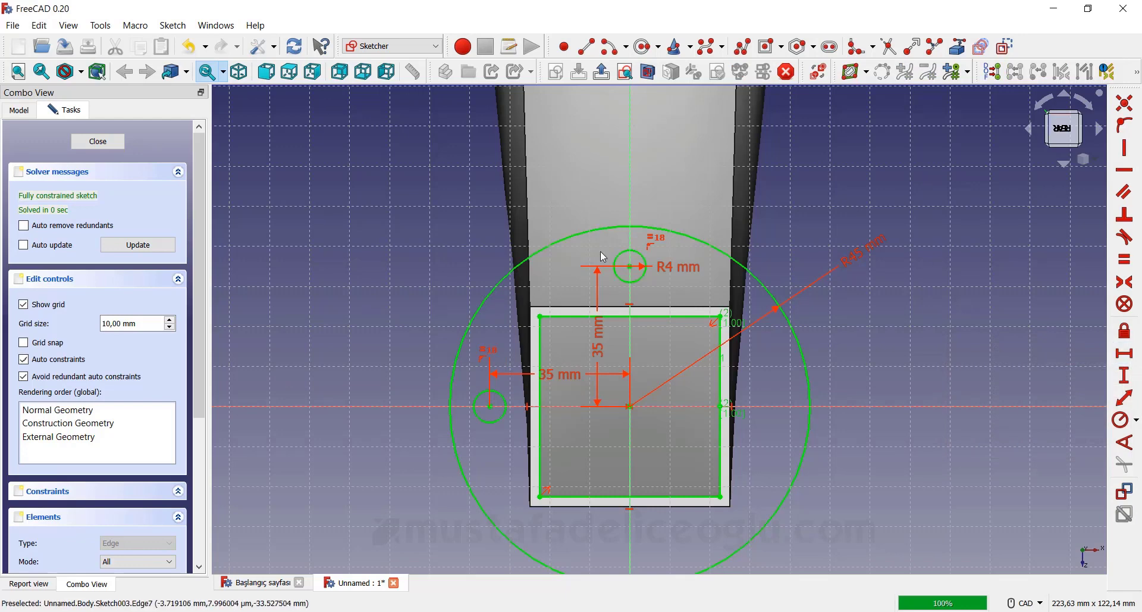
pyautogui.scroll(-1, 601, 251)
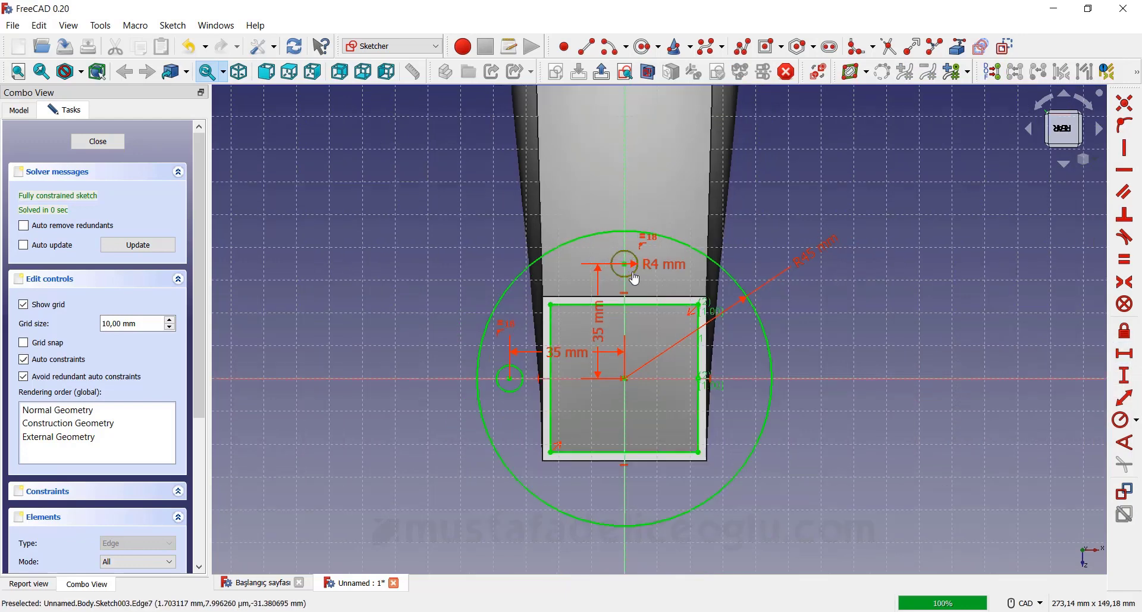
pyautogui.click(631, 272)
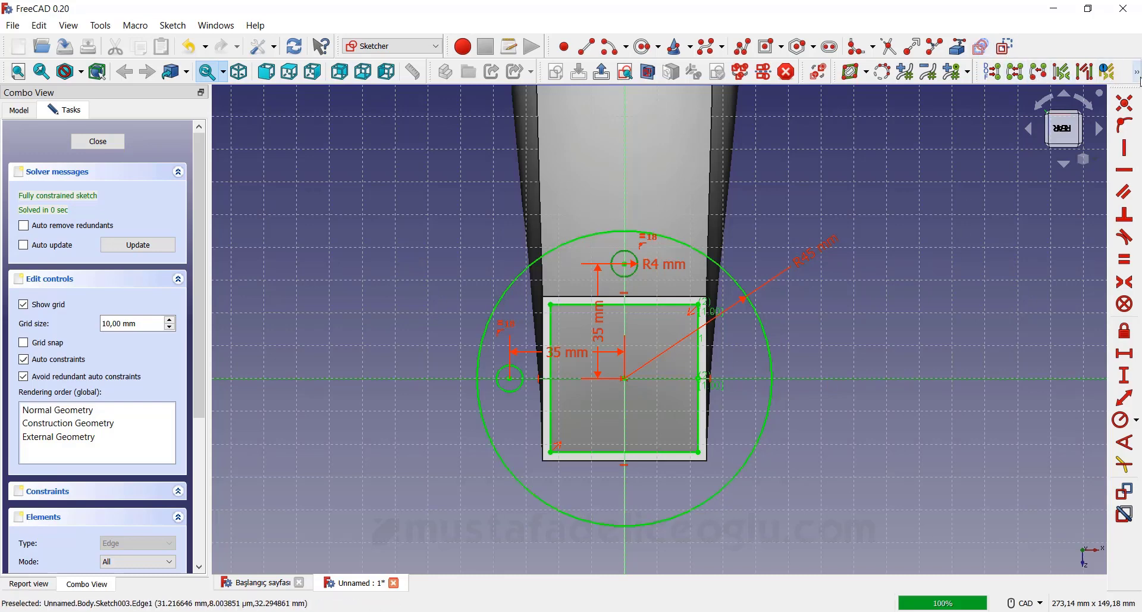
# Step: Mirror the top and left bolt holes to add bottom and right holes
pyautogui.click(1136, 73)
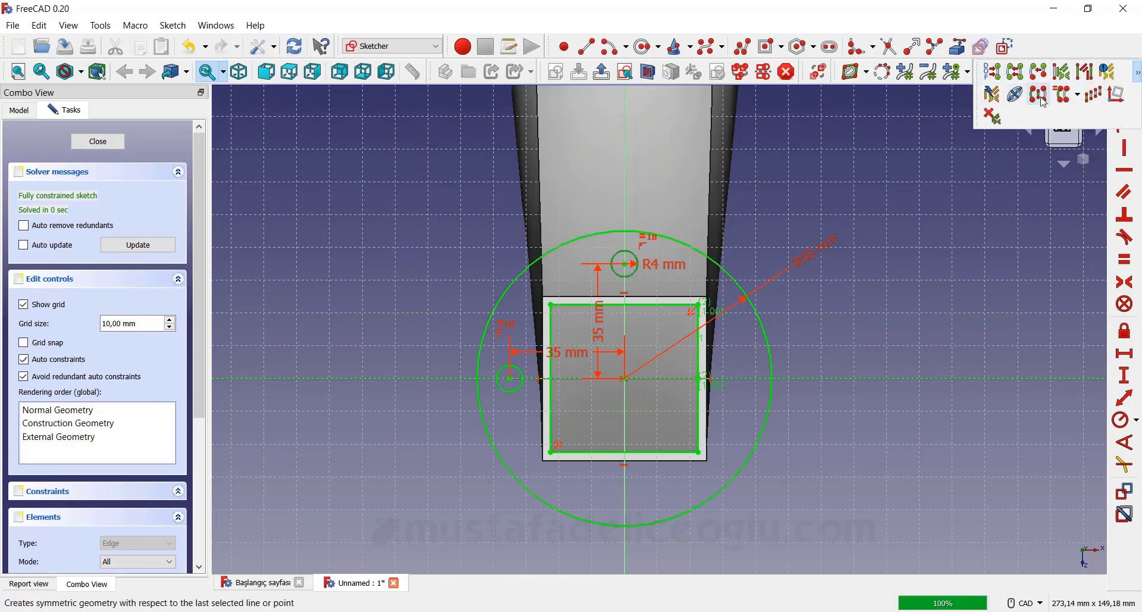
pyautogui.click(1039, 97)
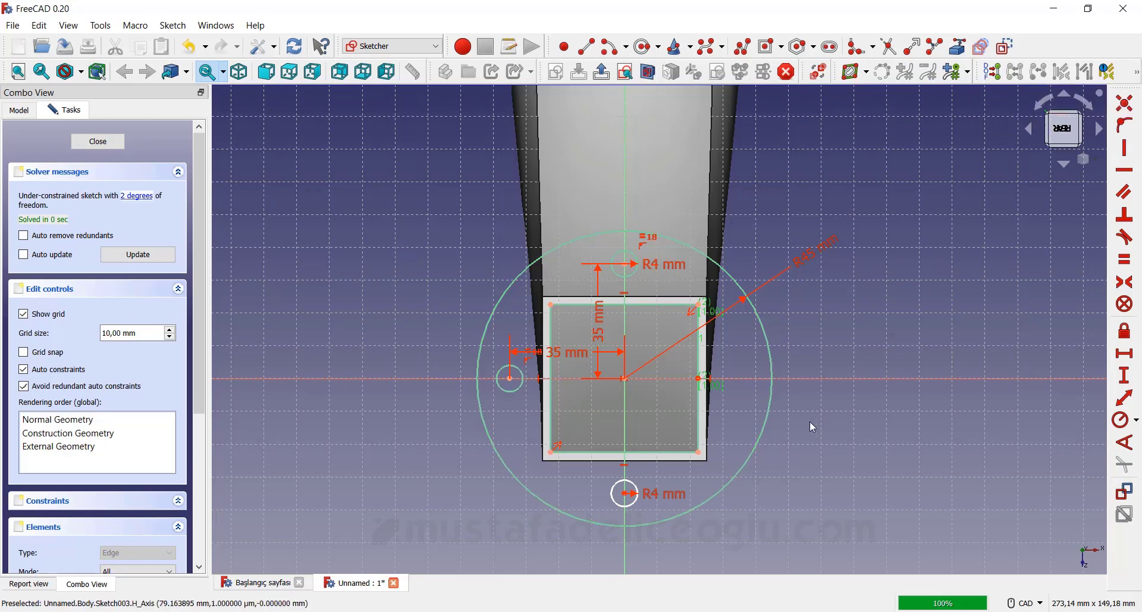
pyautogui.click(507, 391)
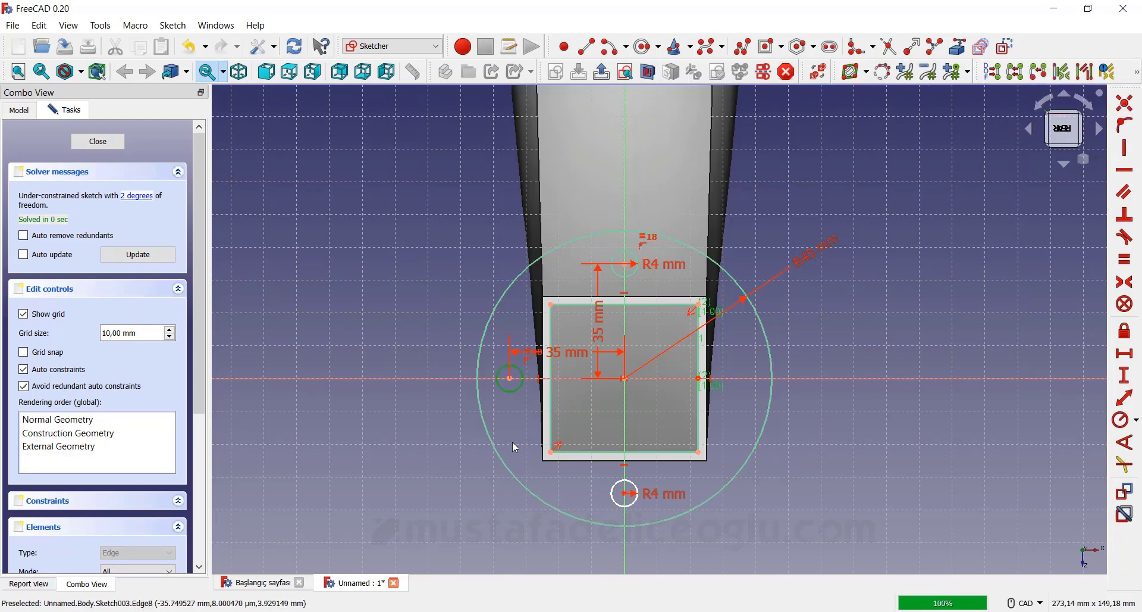
pyautogui.click(627, 547)
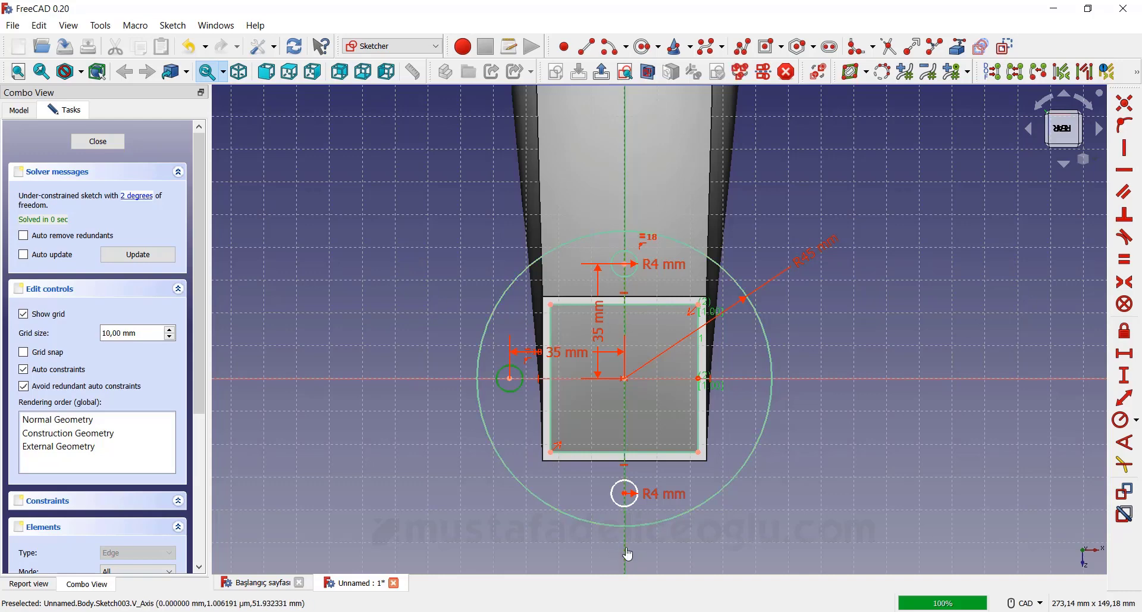
pyautogui.click(1137, 76)
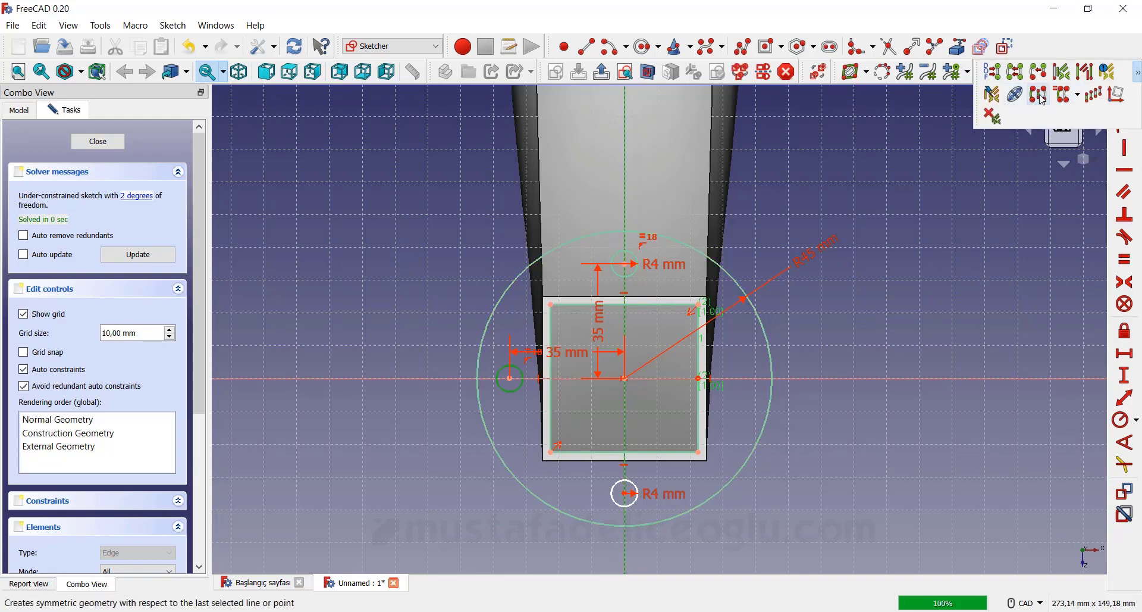
pyautogui.click(1043, 100)
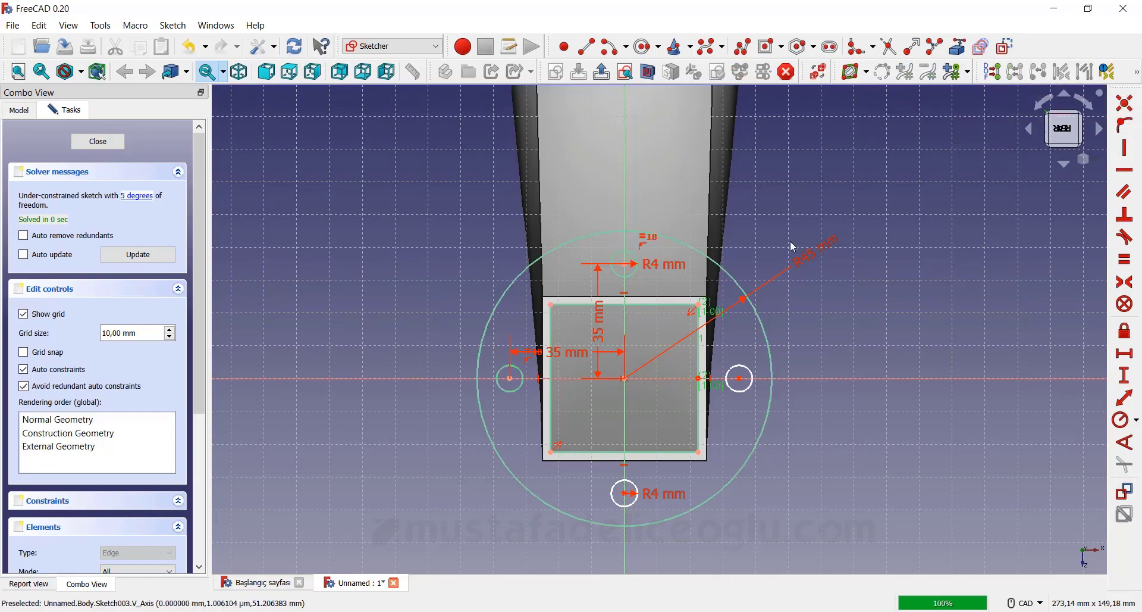
# Step: Orbit to view the four-hole sketch obliquely against the curved pipe
pyautogui.scroll(-1, 790, 246)
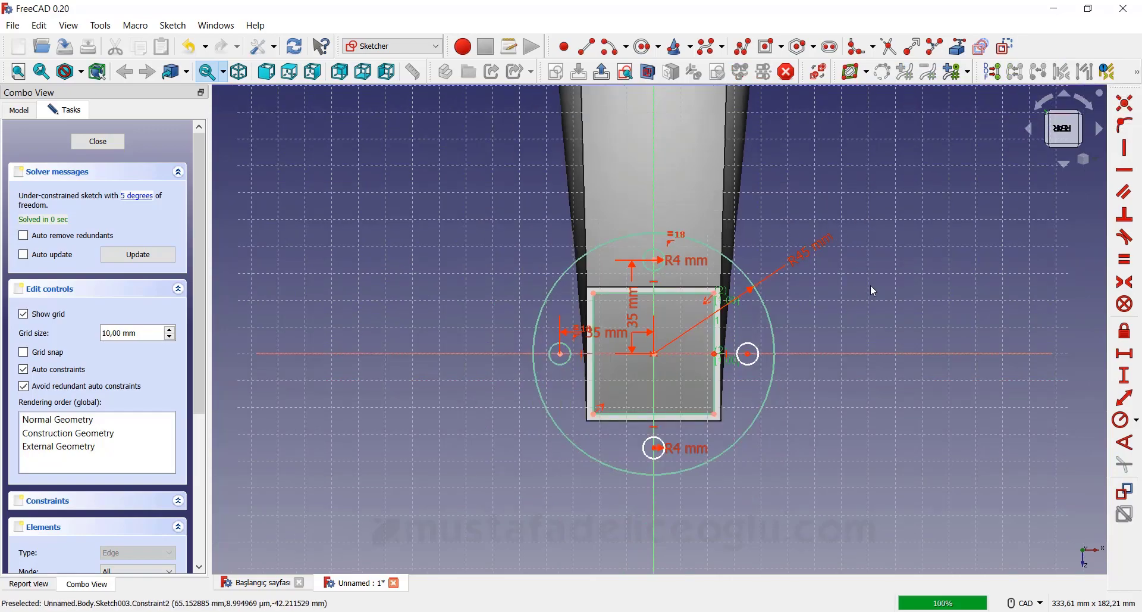
pyautogui.moveTo(871, 286)
pyautogui.mouseDown(button='middle')
pyautogui.moveTo(780, 330)
pyautogui.moveTo(688, 331)
pyautogui.mouseUp(button='middle')
pyautogui.scroll(-2, 749, 215)
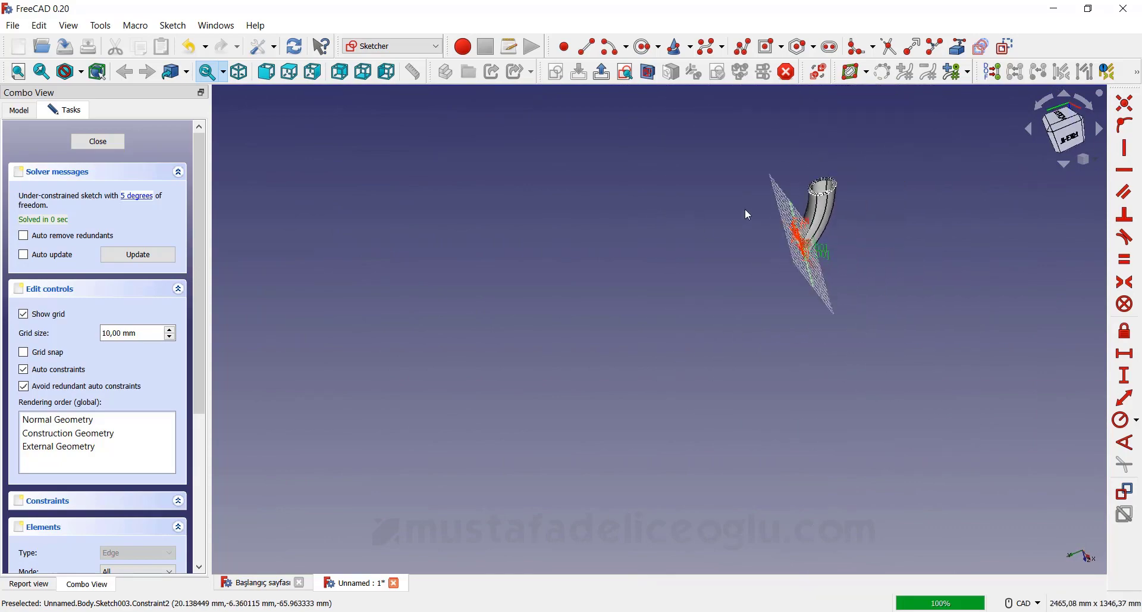
pyautogui.moveTo(748, 215)
pyautogui.mouseDown(button='middle')
pyautogui.moveTo(841, 153)
pyautogui.moveTo(640, 197)
pyautogui.moveTo(864, 213)
pyautogui.mouseUp(button='middle')
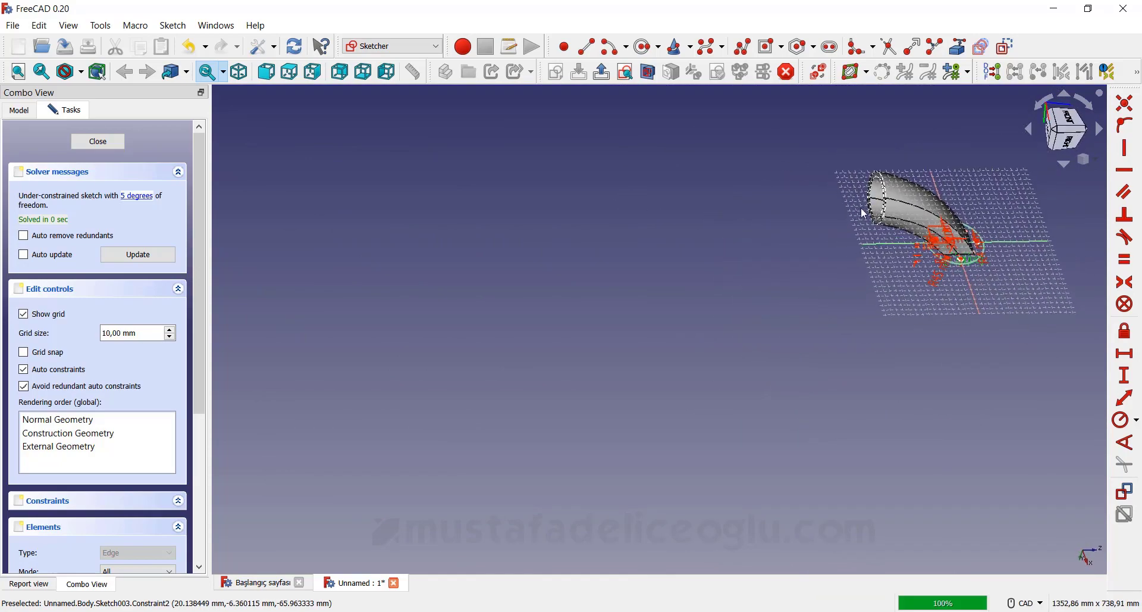
# Step: Fit everything in view and close the flange sketch
pyautogui.press('v')
pyautogui.press('f')
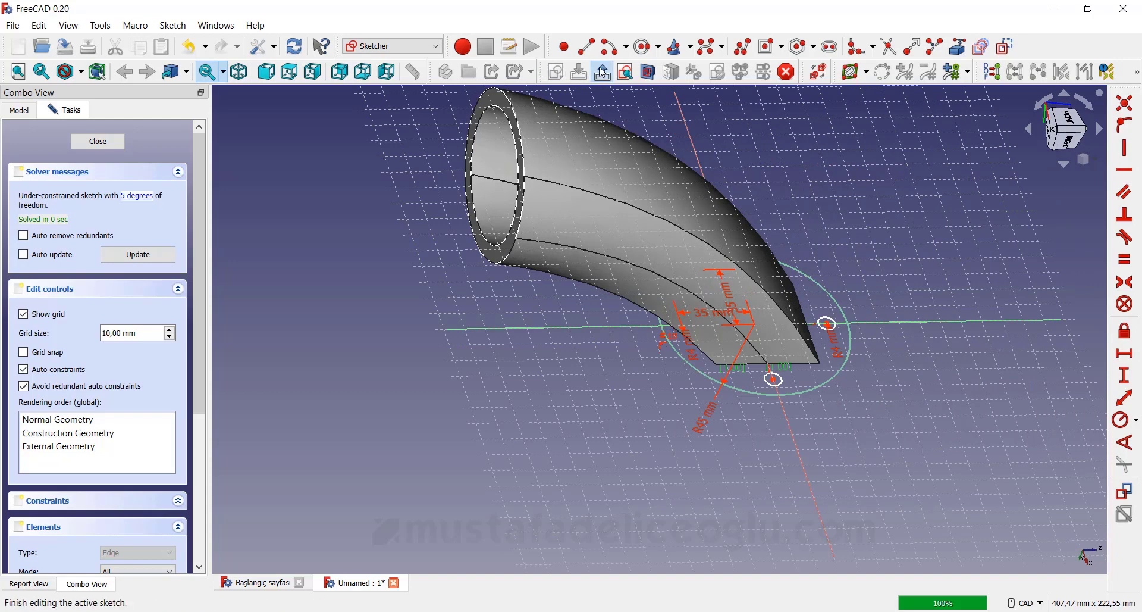
pyautogui.click(603, 72)
# Step: Inspect the pad preview from several angles and create the 8 mm flange Pad
pyautogui.moveTo(622, 189)
pyautogui.mouseDown(button='middle')
pyautogui.moveTo(656, 235)
pyautogui.moveTo(657, 284)
pyautogui.mouseUp(button='middle')
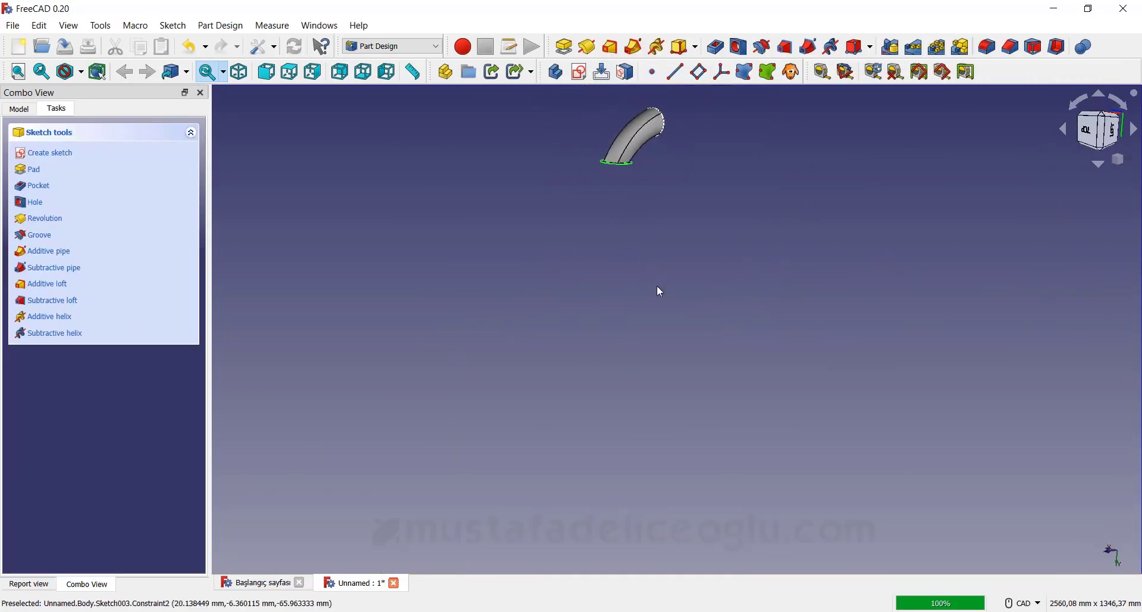
pyautogui.scroll(5, 636, 108)
pyautogui.moveTo(646, 125); pyautogui.dragTo(649, 242, button='middle')
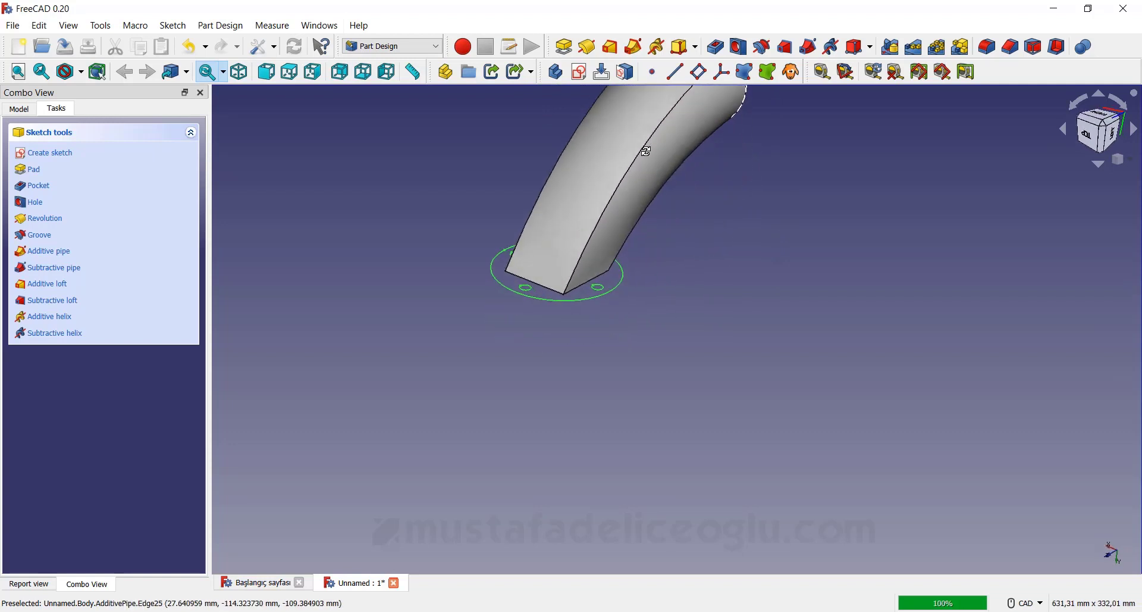
pyautogui.scroll(-2, 667, 228)
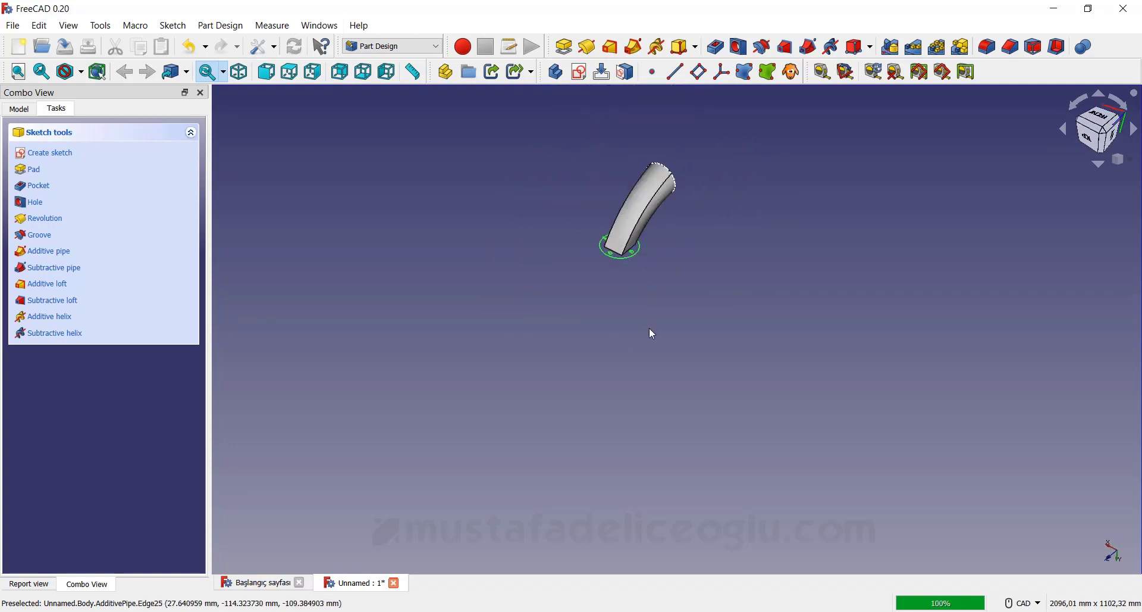
pyautogui.moveTo(651, 332); pyautogui.dragTo(654, 255, button='middle')
pyautogui.scroll(2, 654, 255)
pyautogui.scroll(3, 627, 384)
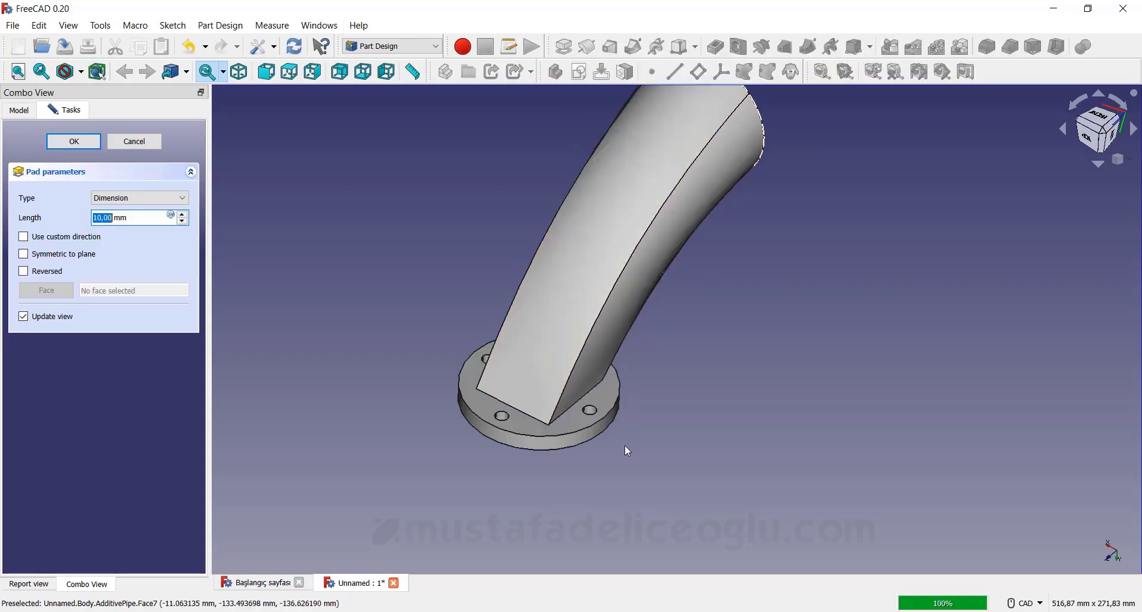
pyautogui.scroll(2, 446, 438)
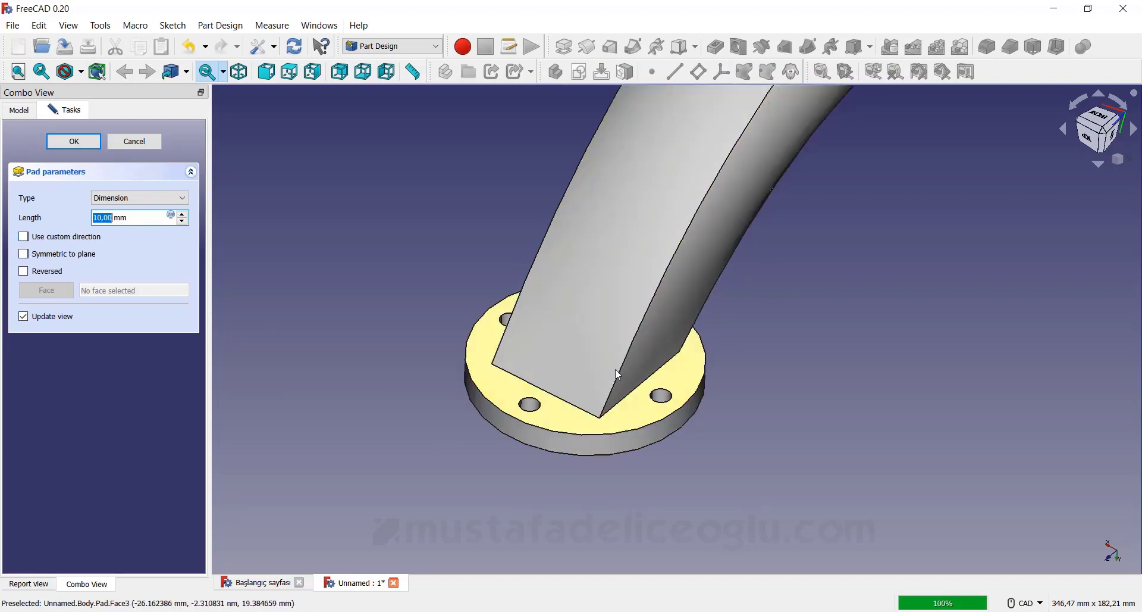
pyautogui.moveTo(338, 279)
pyautogui.mouseDown(button='middle')
pyautogui.moveTo(659, 339)
pyautogui.moveTo(654, 363)
pyautogui.mouseUp(button='middle')
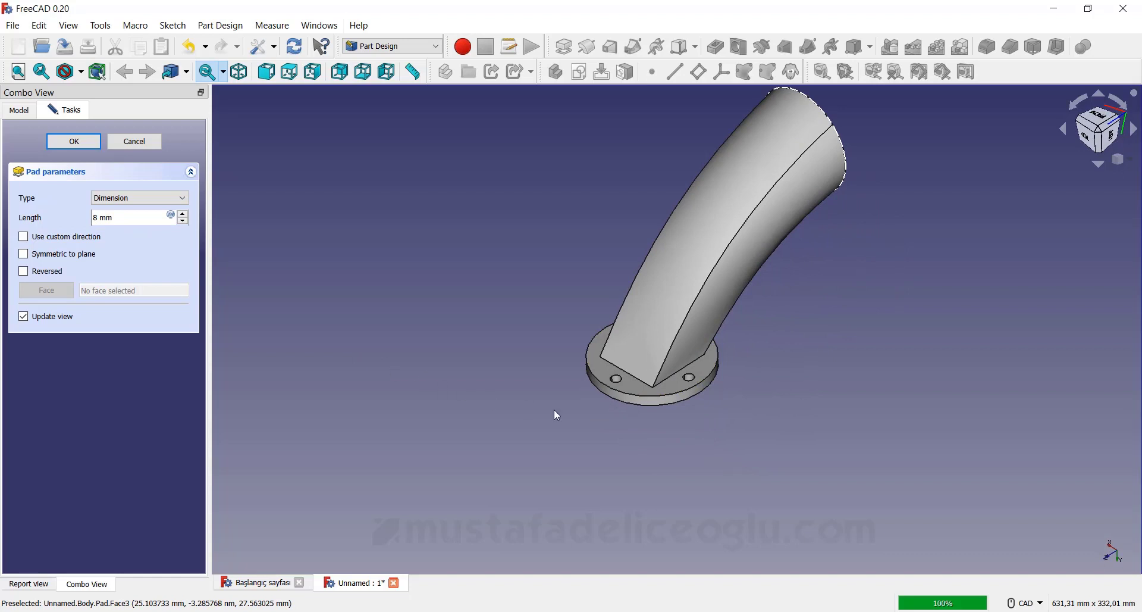
pyautogui.scroll(2, 654, 409)
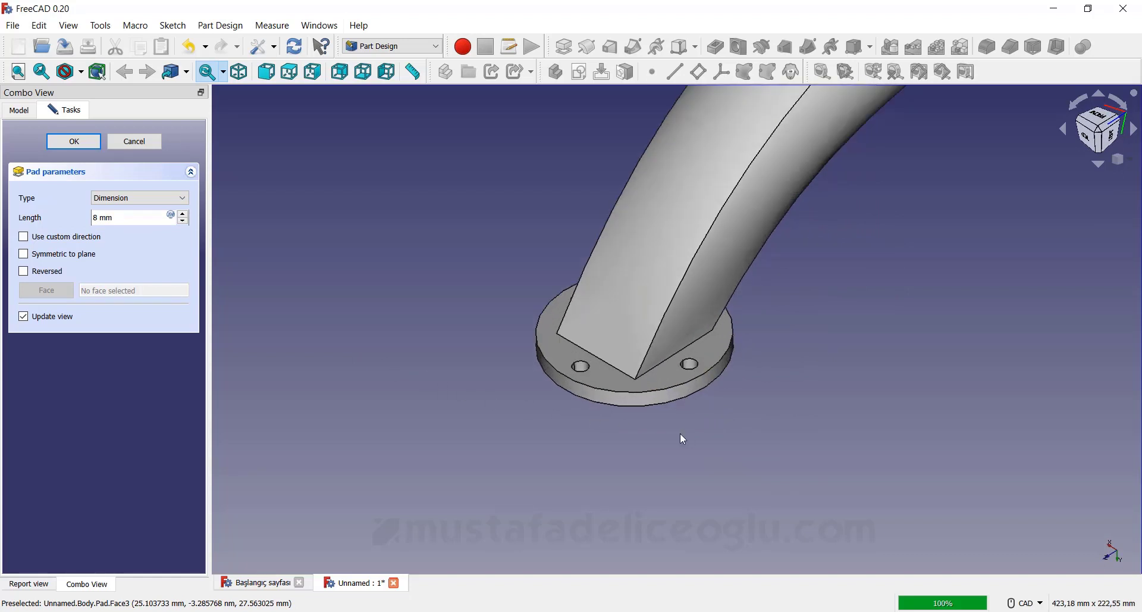
pyautogui.press('Return')
pyautogui.scroll(-3, 618, 464)
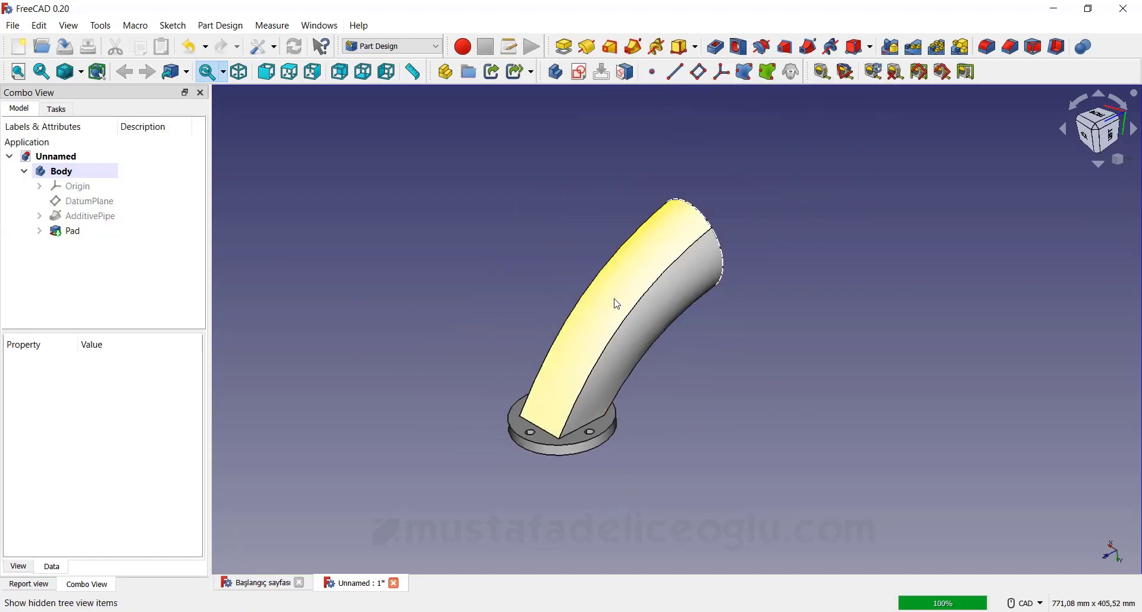
# Step: Fillet the flange's top outer edge (Edge8) with a 2 mm radius
pyautogui.scroll(2, 608, 340)
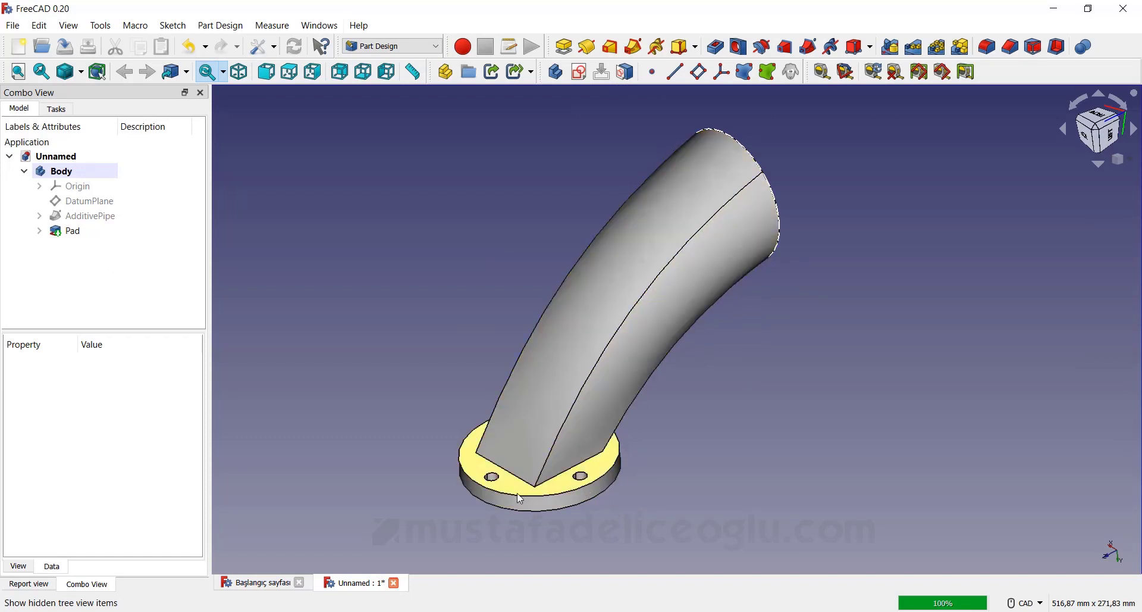
pyautogui.click(592, 484)
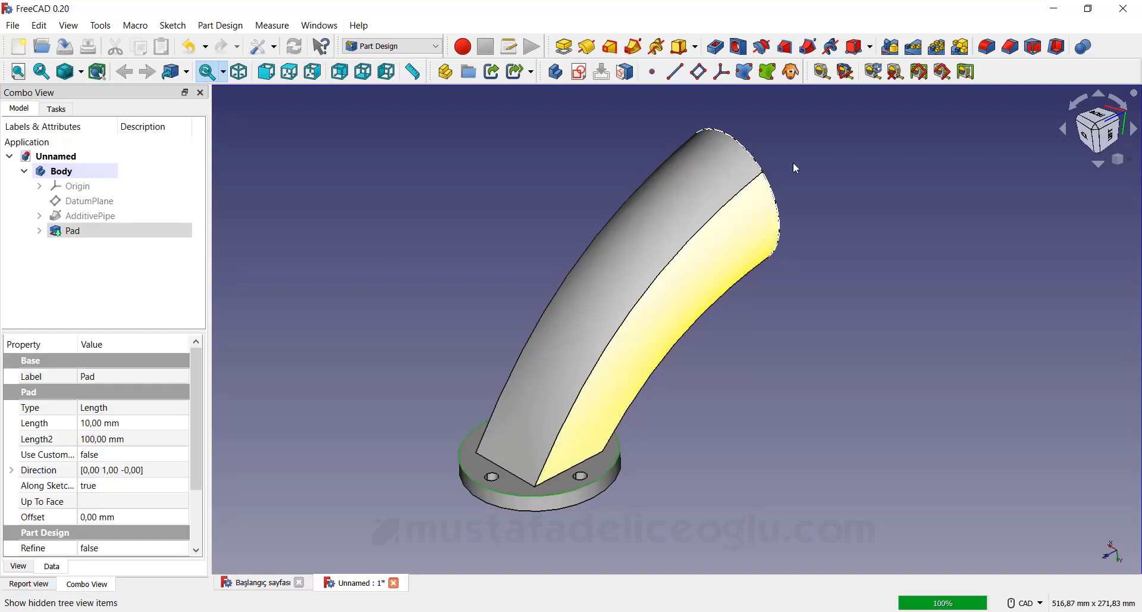
pyautogui.click(989, 54)
pyautogui.scroll(2, 496, 562)
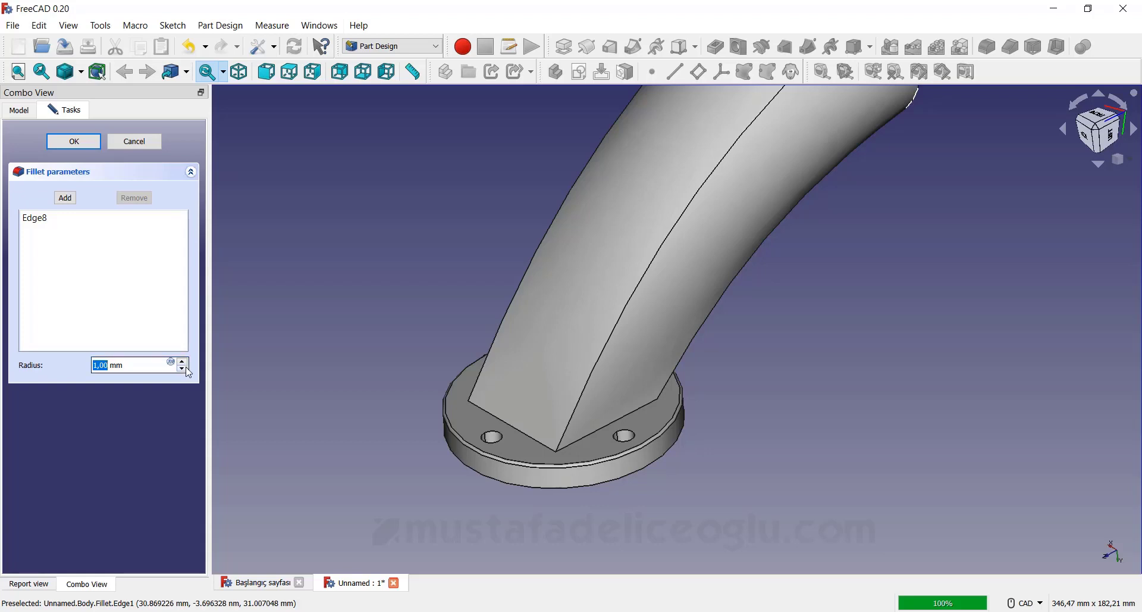
pyautogui.write('2')
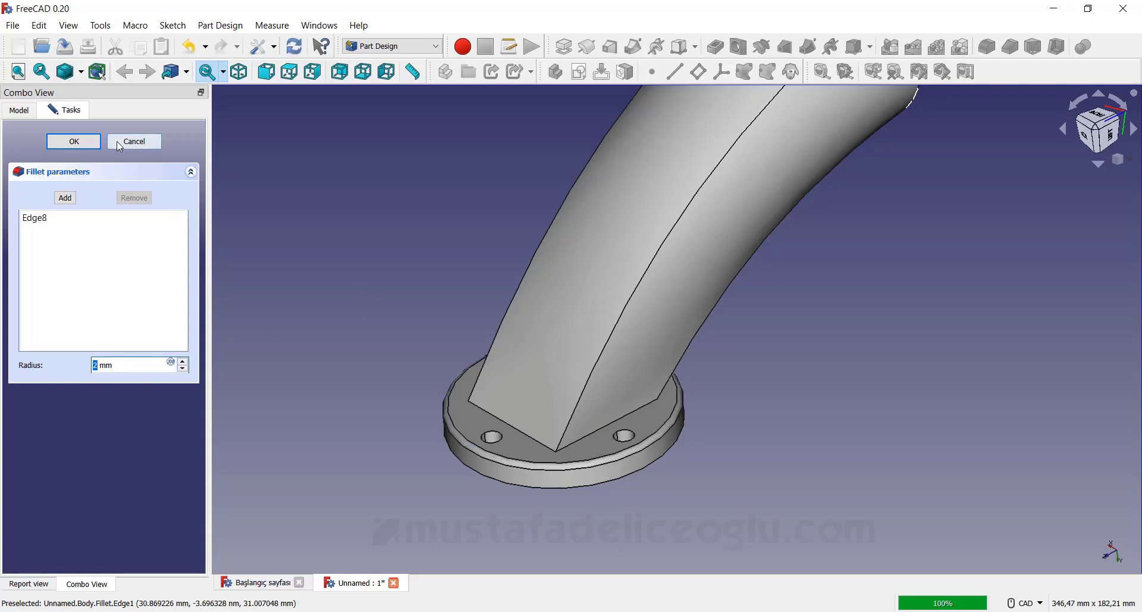
pyautogui.click(73, 142)
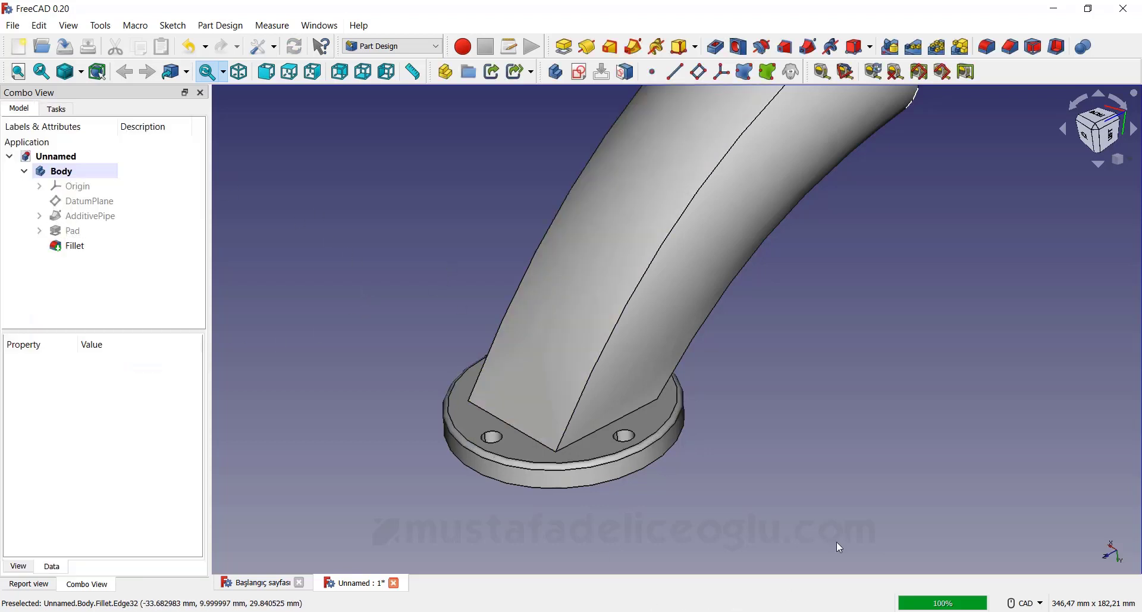
# Step: Orbit to look along the pipe and select the edge of its open end
pyautogui.scroll(-1, 715, 434)
pyautogui.scroll(-2, 713, 438)
pyautogui.scroll(1, 794, 345)
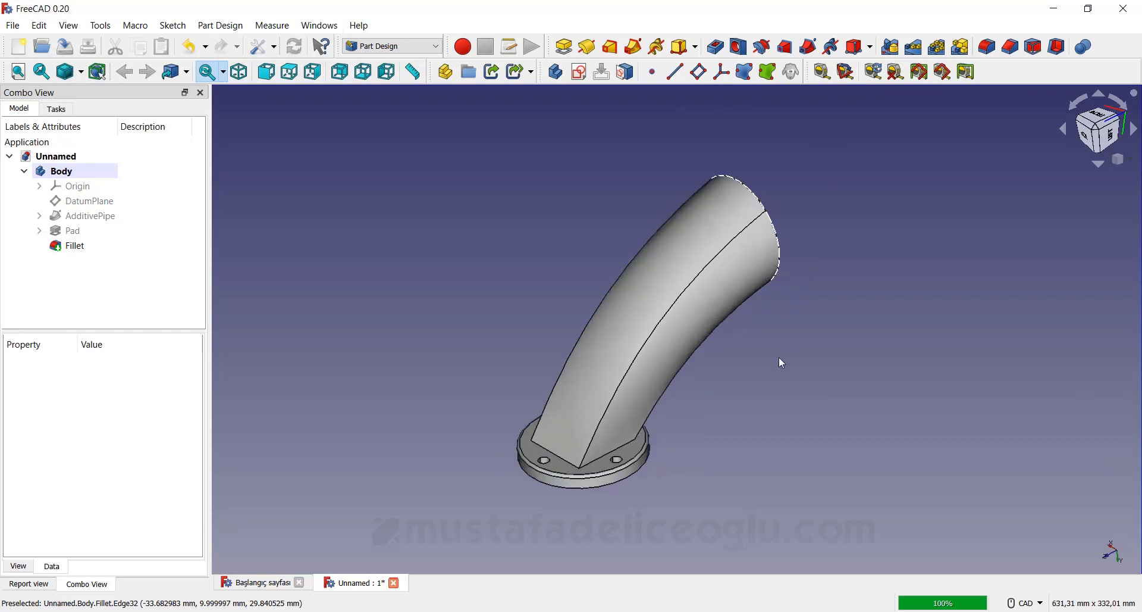
pyautogui.scroll(-1, 783, 362)
pyautogui.moveTo(852, 369); pyautogui.dragTo(695, 387, button='middle')
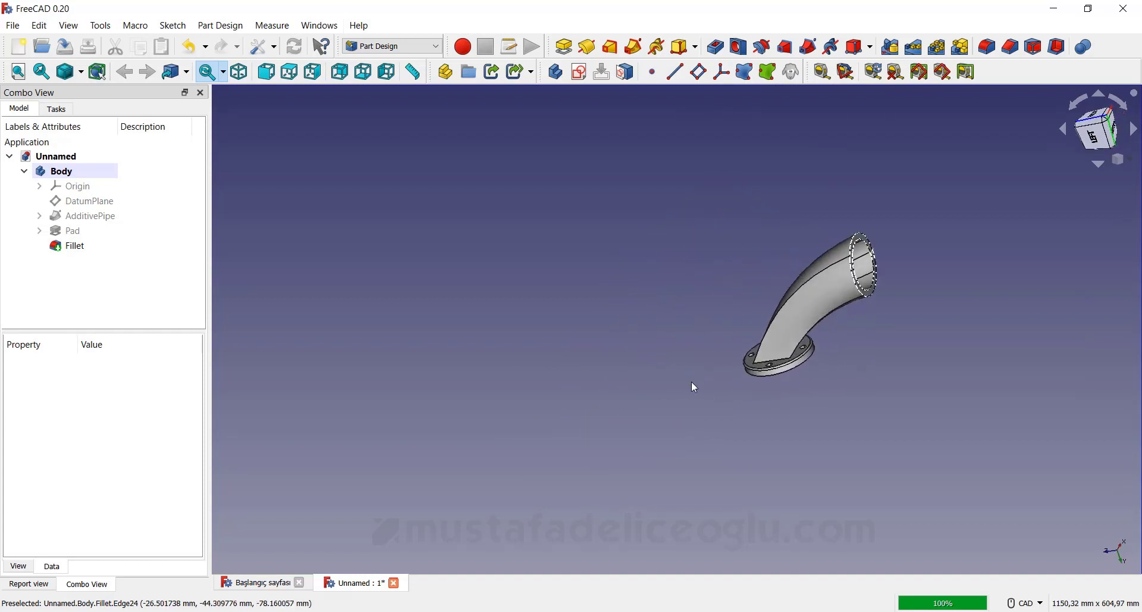
pyautogui.scroll(4, 842, 337)
pyautogui.scroll(-1, 417, 399)
pyautogui.scroll(-3, 429, 403)
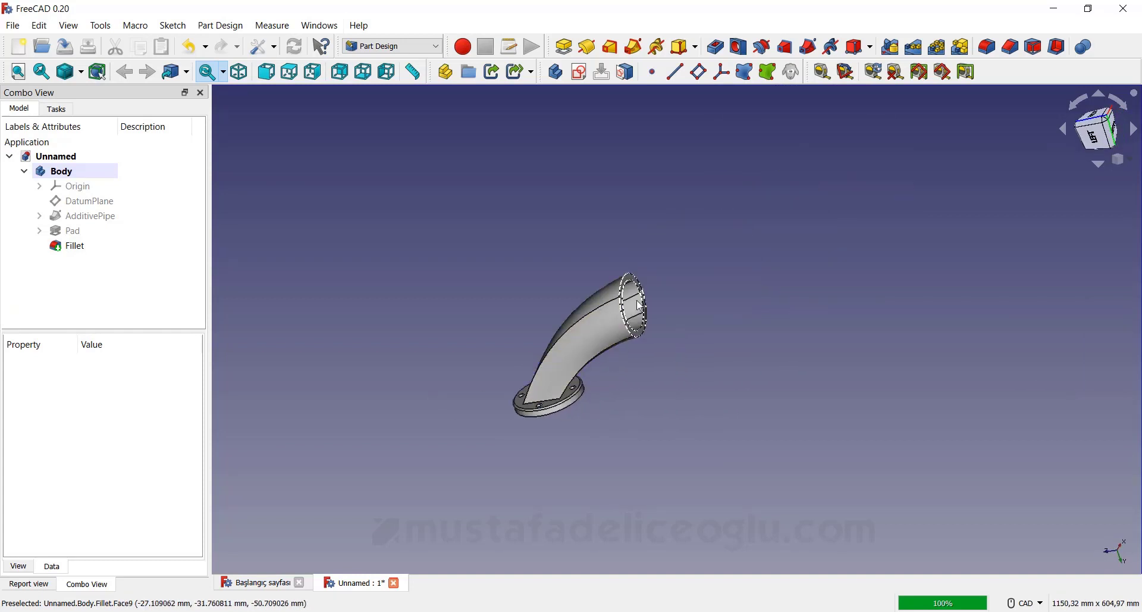
pyautogui.scroll(2, 641, 307)
pyautogui.scroll(2, 646, 322)
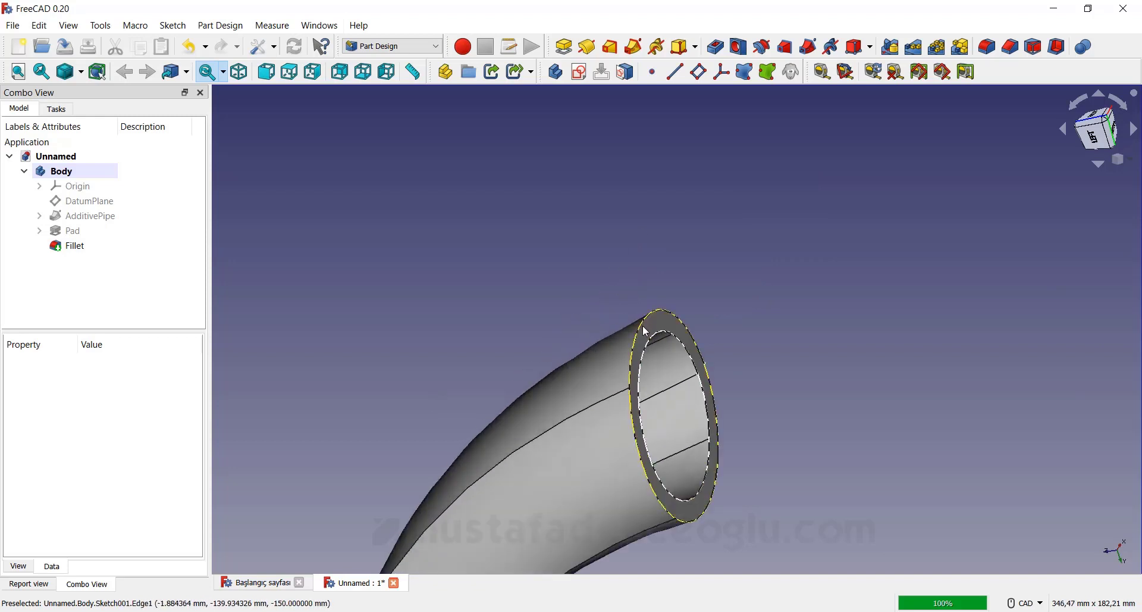
pyautogui.click(646, 331)
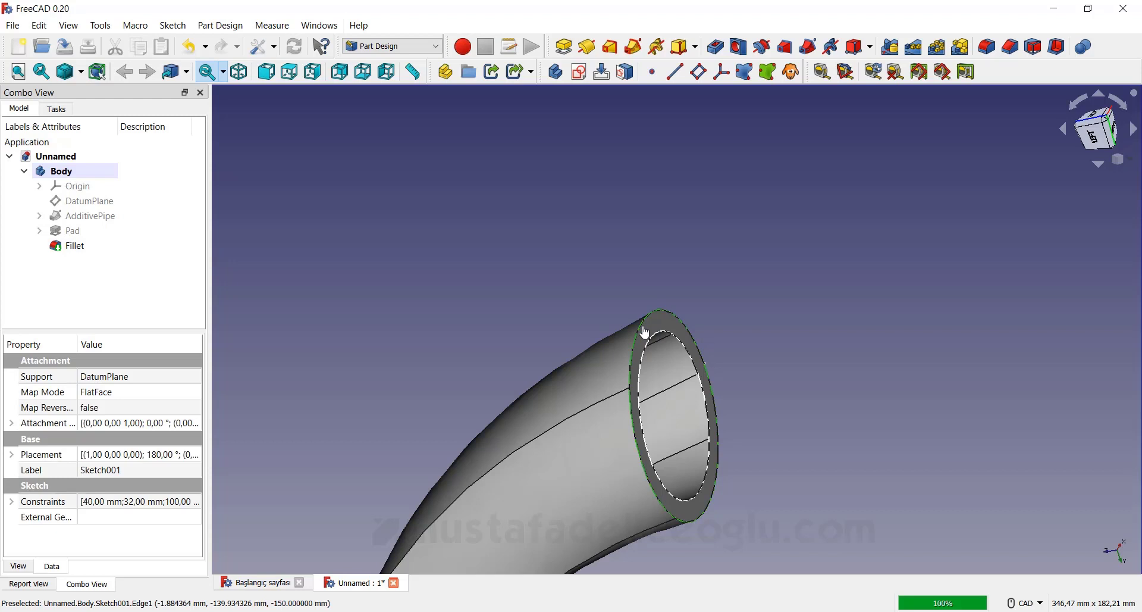
# Step: Expand AdditivePipe in the tree to show Sketch, Sketch001 and Sketch002
pyautogui.click(86, 216)
pyautogui.scroll(-2, 470, 280)
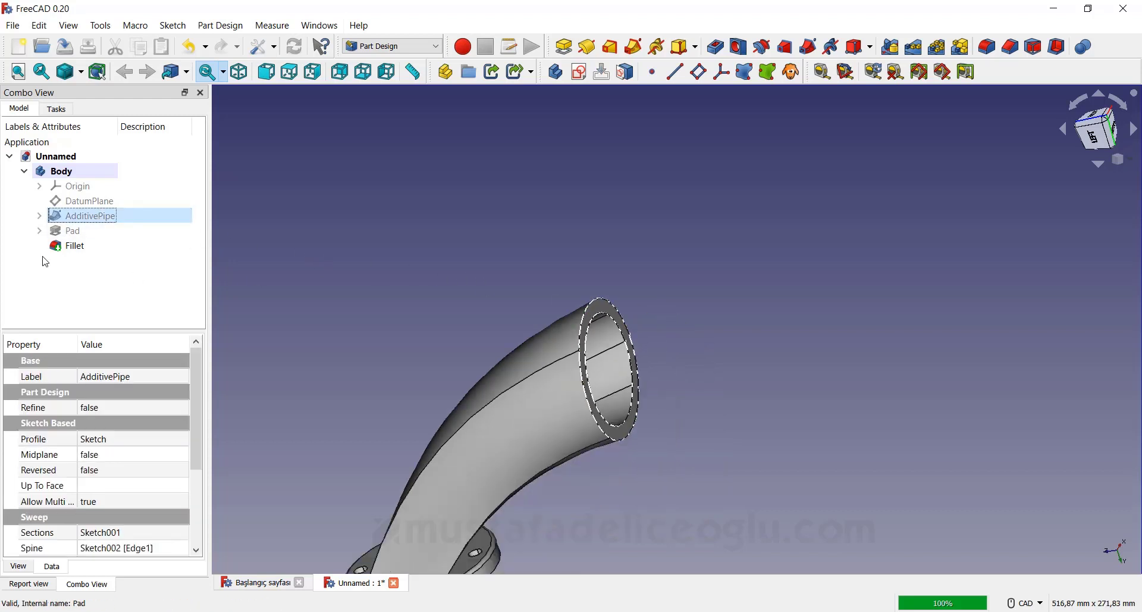
pyautogui.click(40, 217)
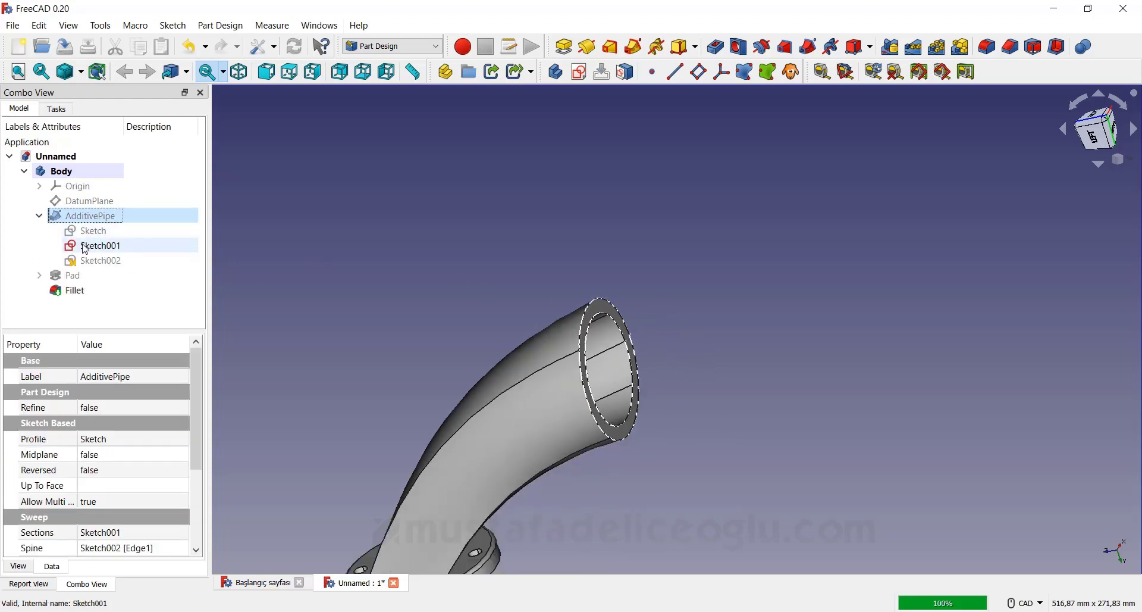
pyautogui.click(116, 246)
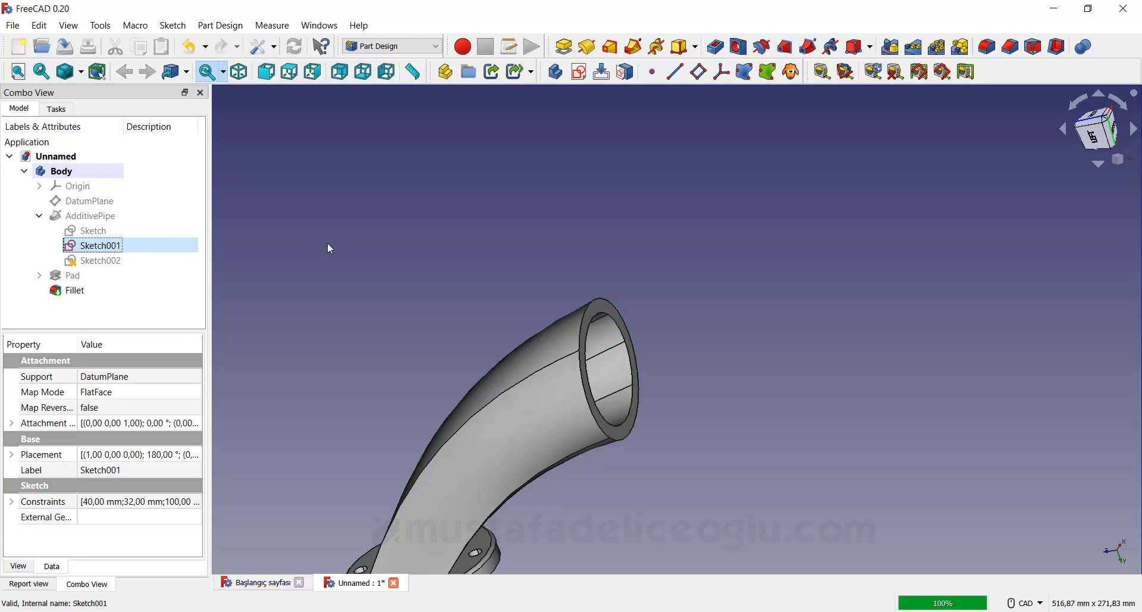
pyautogui.click(467, 219)
# Step: Orbit the model to another side and select the Unnamed document
pyautogui.moveTo(467, 219)
pyautogui.mouseDown(button='middle')
pyautogui.moveTo(528, 265)
pyautogui.moveTo(513, 276)
pyautogui.moveTo(561, 273)
pyautogui.mouseUp(button='middle')
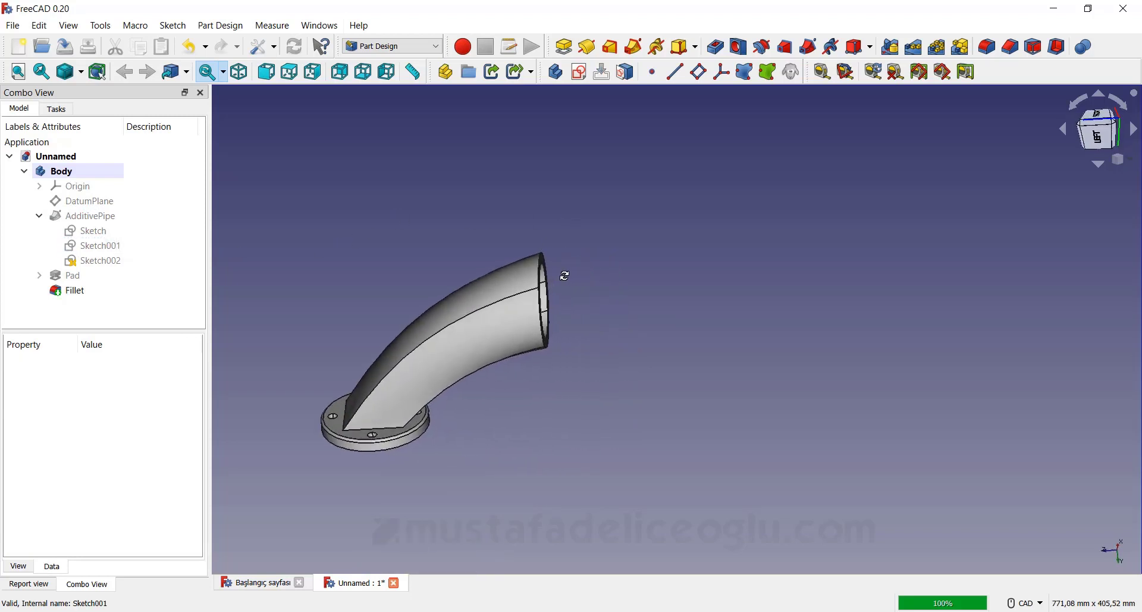
pyautogui.scroll(-3, 536, 297)
pyautogui.scroll(3, 439, 347)
pyautogui.scroll(2, 479, 327)
pyautogui.moveTo(479, 328); pyautogui.dragTo(502, 324, button='middle')
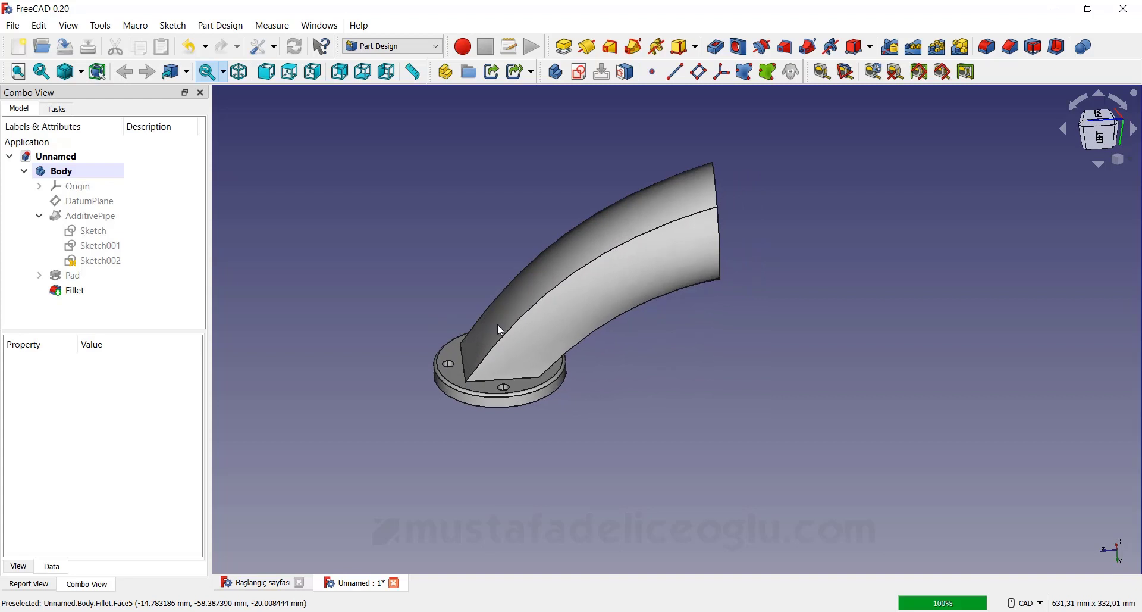
pyautogui.click(53, 158)
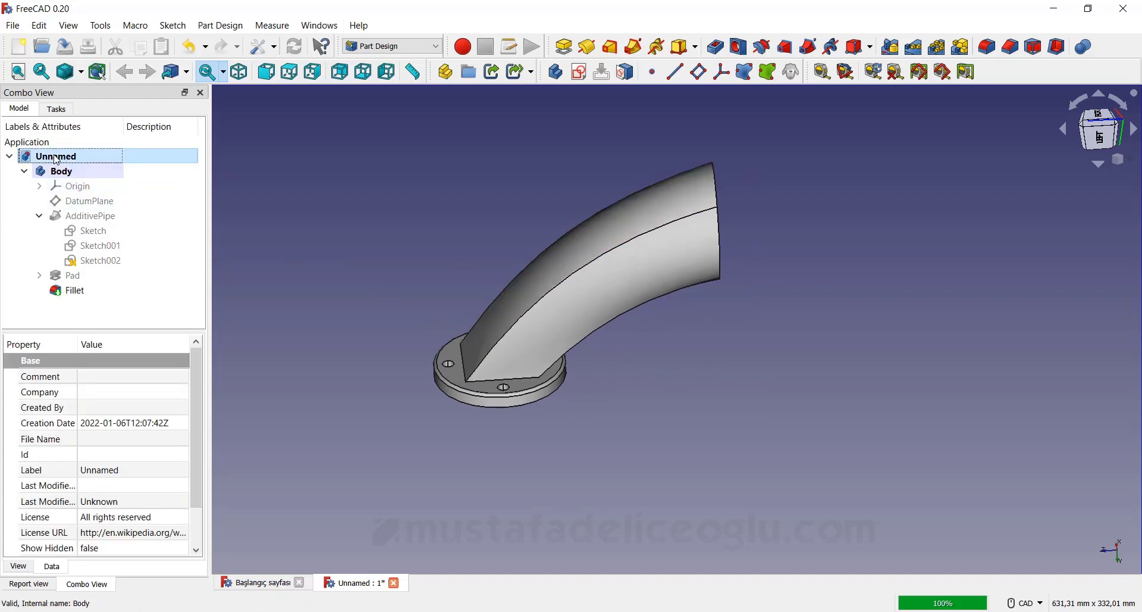
# Step: Give the Body a random colour, then deselect it and view the pipe's open end
pyautogui.click(72, 173)
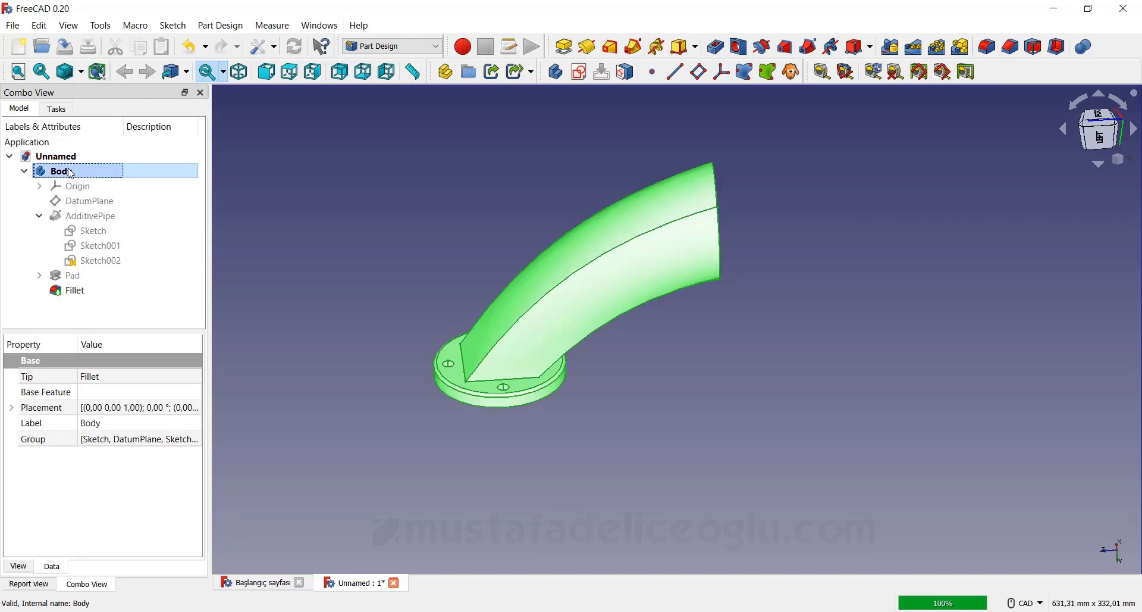
pyautogui.rightClick(72, 174)
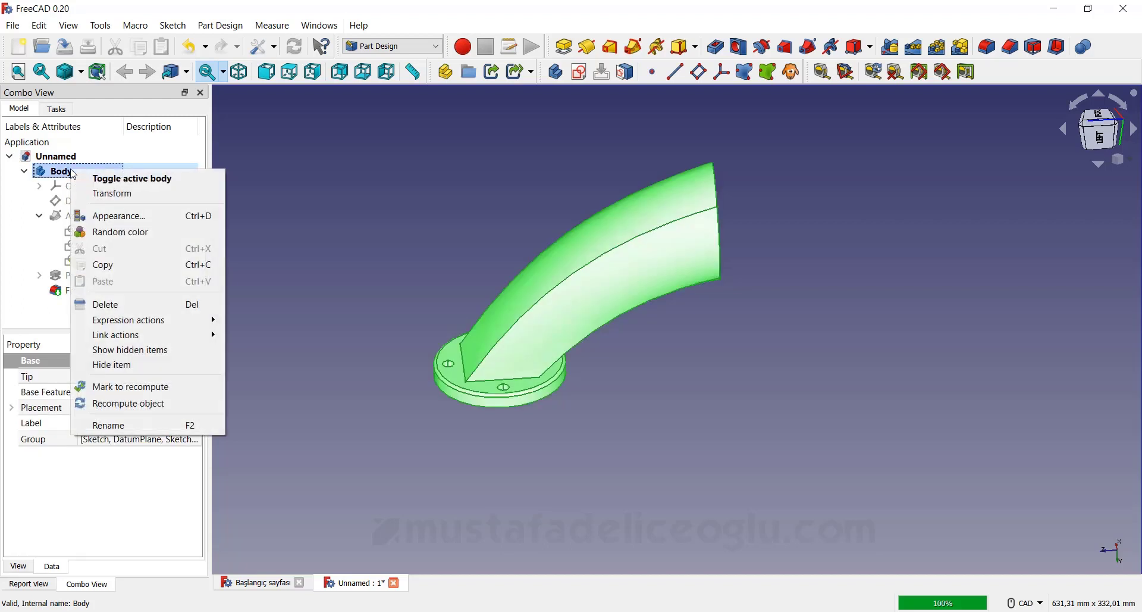
pyautogui.click(143, 232)
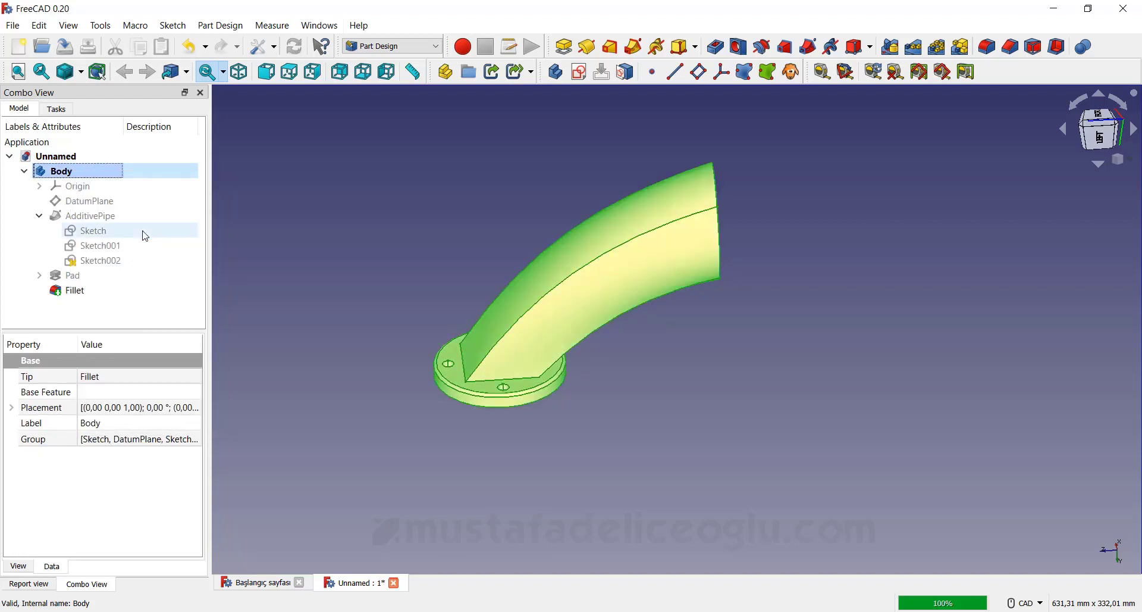
pyautogui.click(298, 291)
pyautogui.moveTo(472, 279); pyautogui.dragTo(456, 262, button='middle')
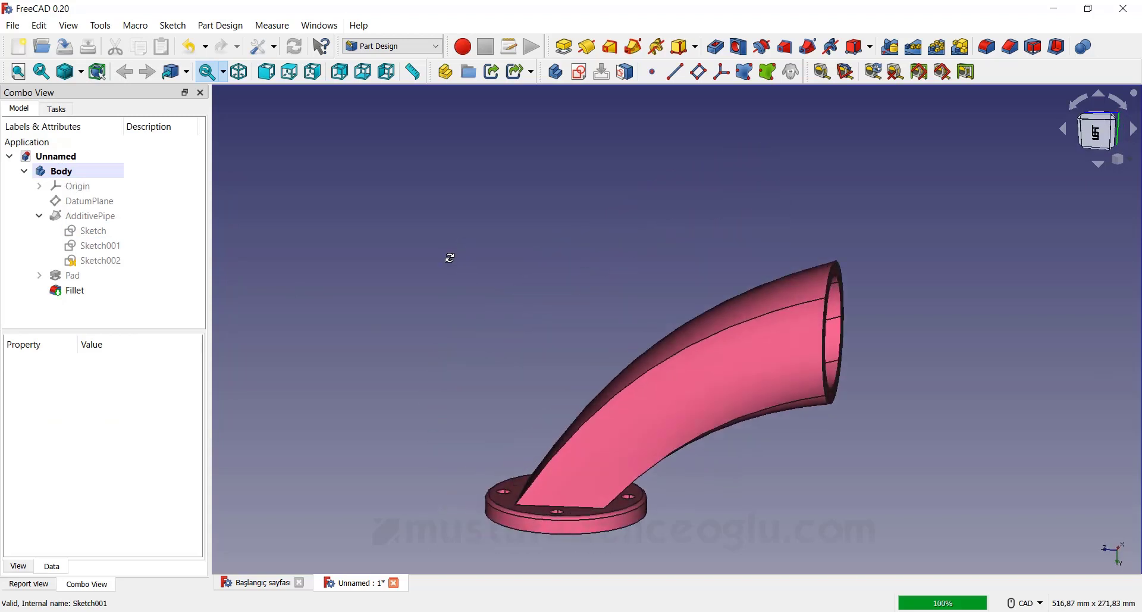
# Step: Set the Body's shape colour to orange (#ff5500) in its Appearance settings
pyautogui.rightClick(72, 173)
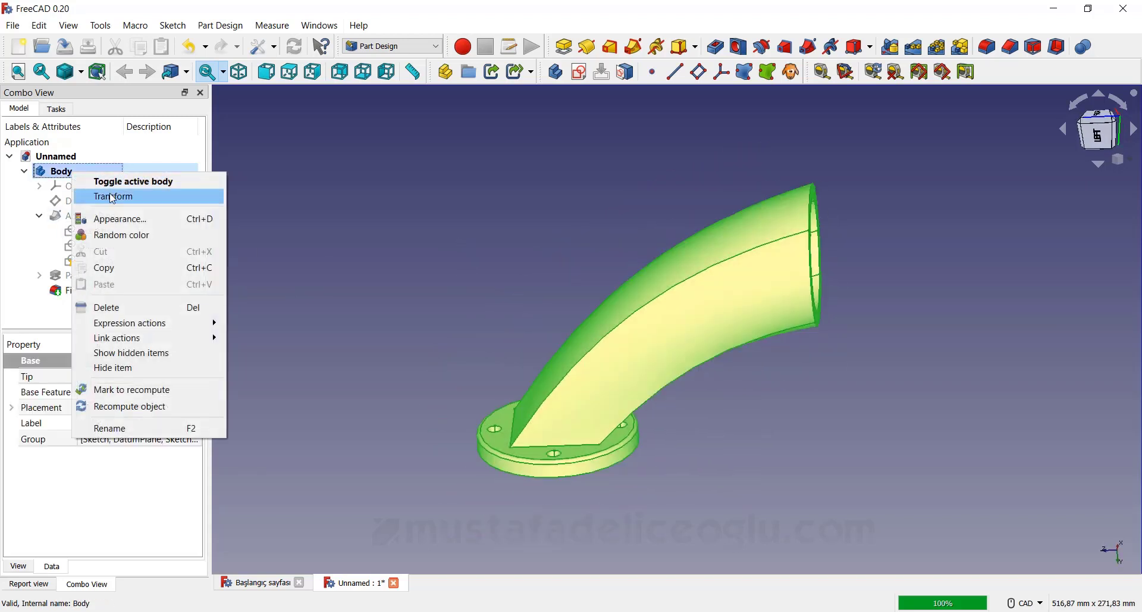
pyautogui.click(125, 220)
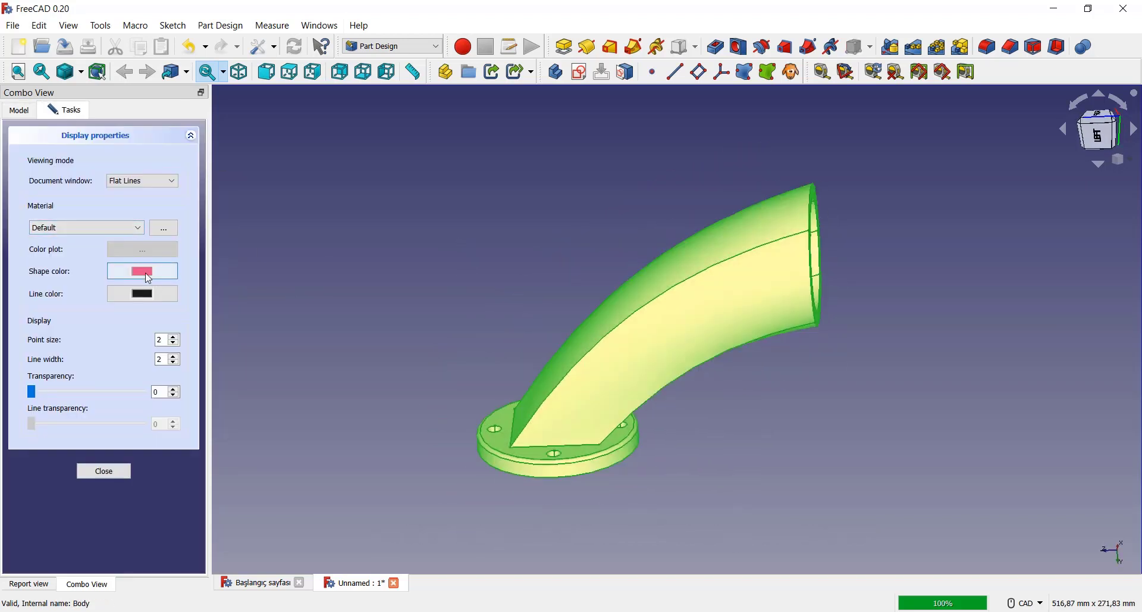
pyautogui.click(143, 271)
pyautogui.click(634, 278)
pyautogui.moveTo(635, 278)
pyautogui.mouseDown()
pyautogui.moveTo(677, 297)
pyautogui.moveTo(691, 269)
pyautogui.moveTo(691, 279)
pyautogui.mouseUp()
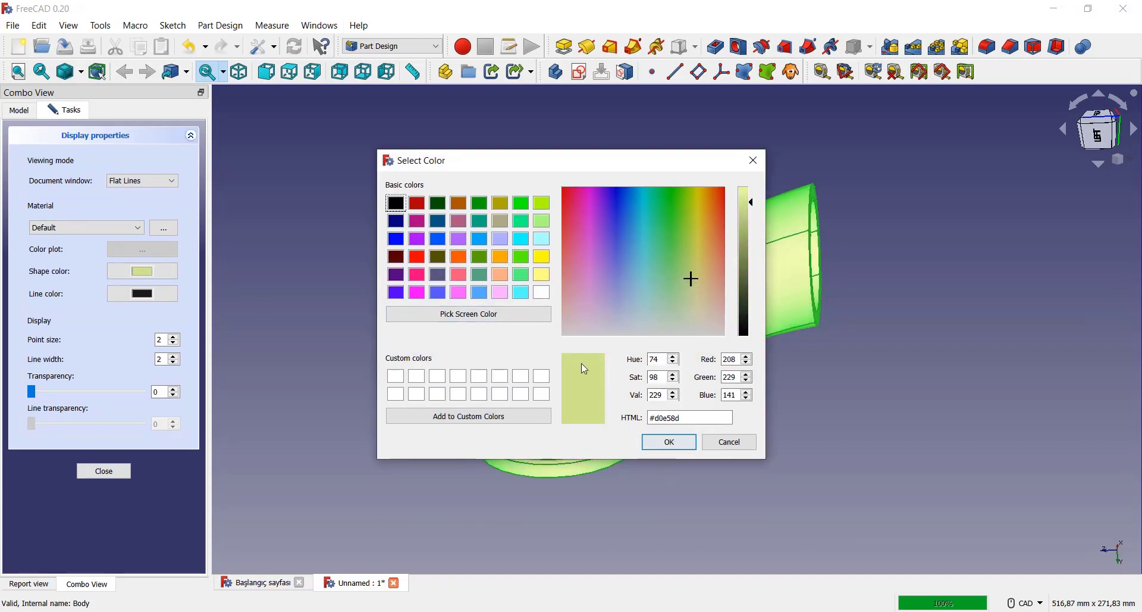
pyautogui.click(459, 257)
pyautogui.click(667, 442)
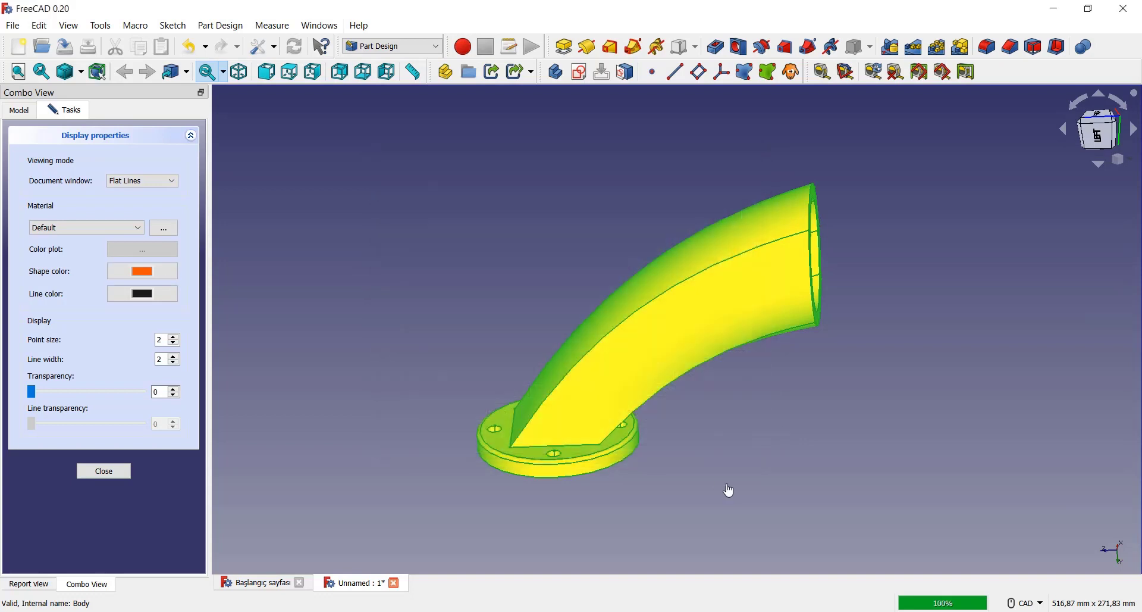
pyautogui.scroll(3, 776, 462)
pyautogui.scroll(-3, 627, 428)
pyautogui.press('Escape')
pyautogui.moveTo(627, 428)
pyautogui.mouseDown(button='middle')
pyautogui.moveTo(541, 404)
pyautogui.moveTo(538, 416)
pyautogui.moveTo(466, 402)
pyautogui.moveTo(526, 405)
pyautogui.moveTo(532, 418)
pyautogui.mouseUp(button='middle')
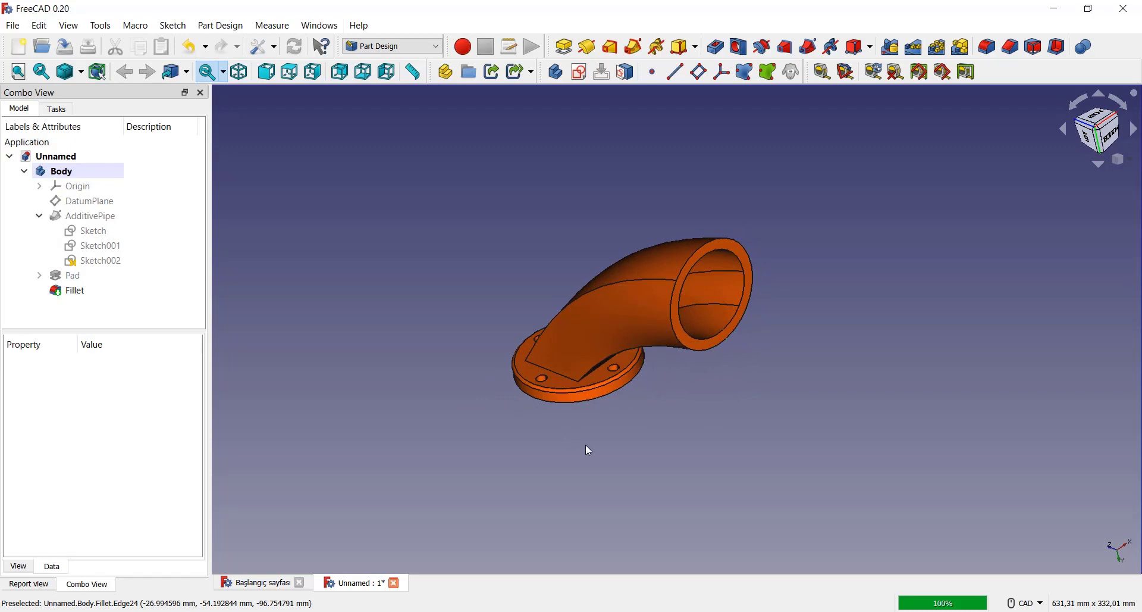